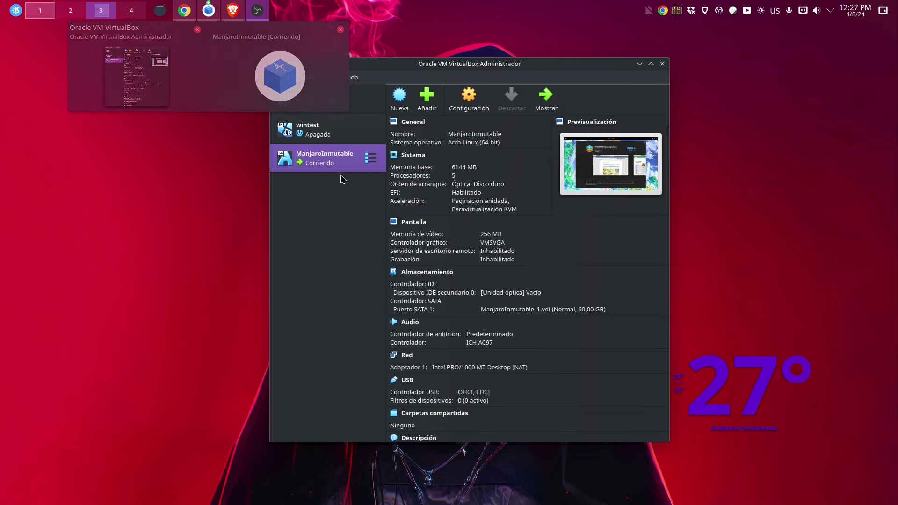
Start a new virtual machine named manajaroinmutable2 with the manjaro-gnome-immutable-2024.08.01-x86_64.iso image
{"action": "left_click", "coordinate": [407, 103]}
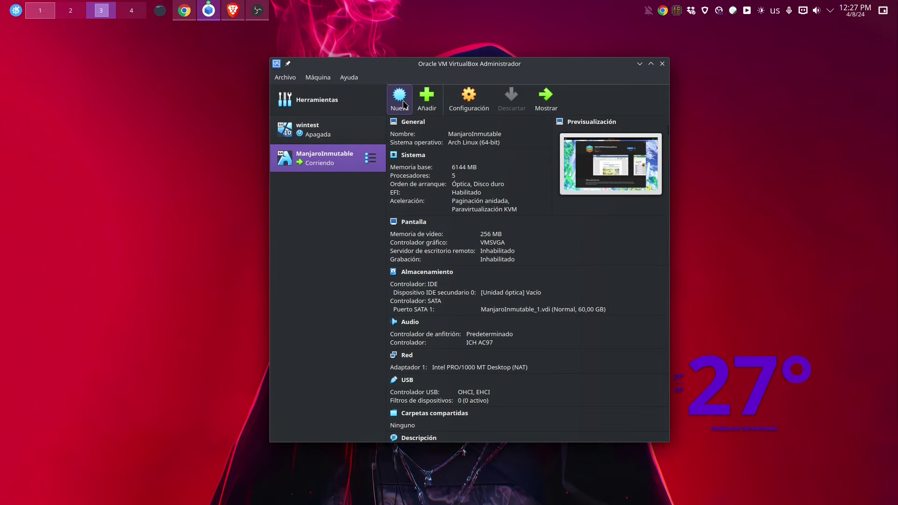
{"action": "type", "text": "manajaroinmutable2"}
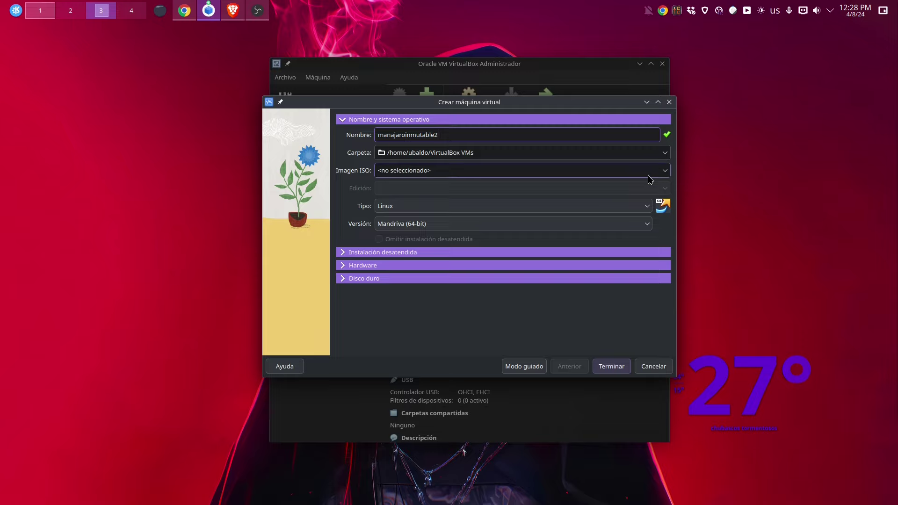
{"action": "left_click", "coordinate": [664, 171]}
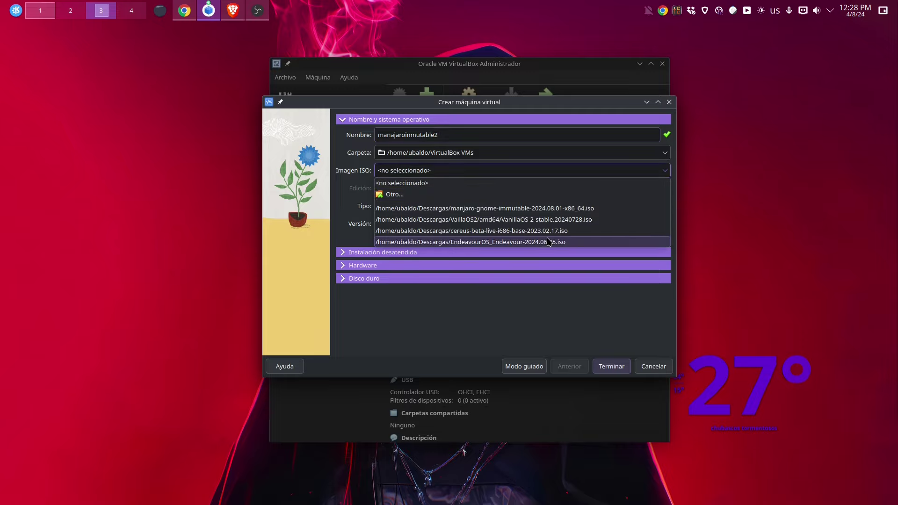
{"action": "left_click", "coordinate": [516, 213]}
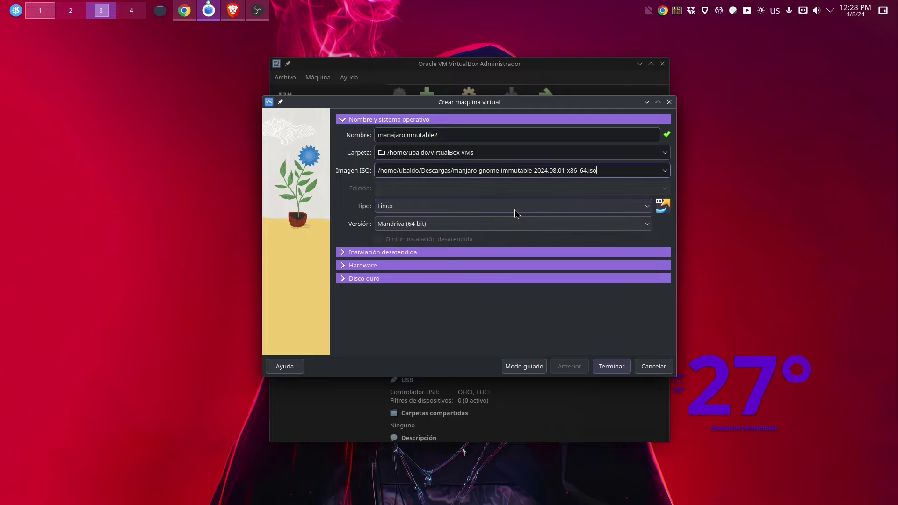
Set the new machine's operating system version to Arch Linux (64-bit) and finish creating it
{"action": "left_click", "coordinate": [647, 224]}
{"action": "scroll", "coordinate": [541, 291], "scroll_direction": "up", "scroll_amount": 5}
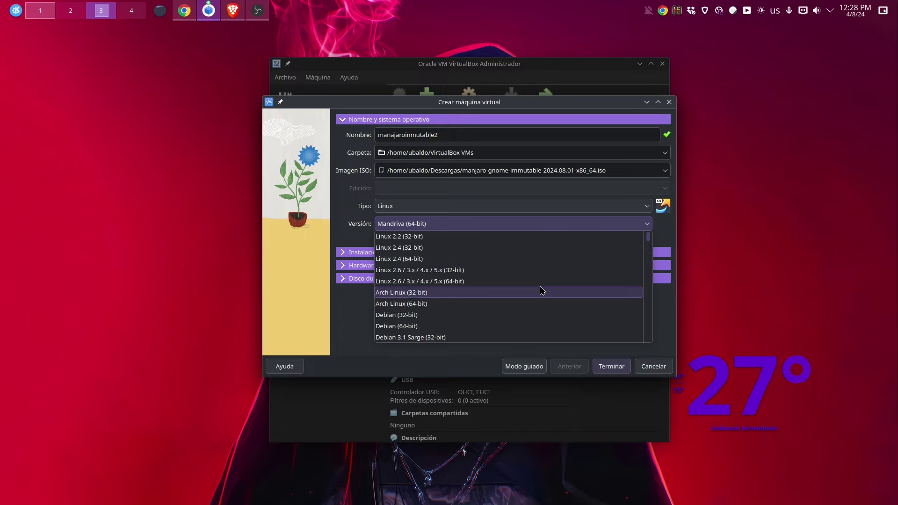
{"action": "left_click", "coordinate": [522, 307]}
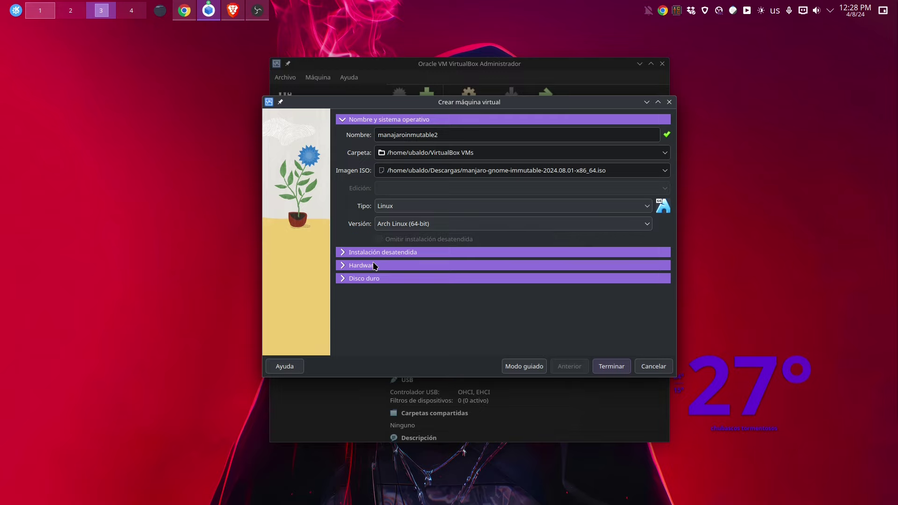
{"action": "left_click", "coordinate": [611, 366]}
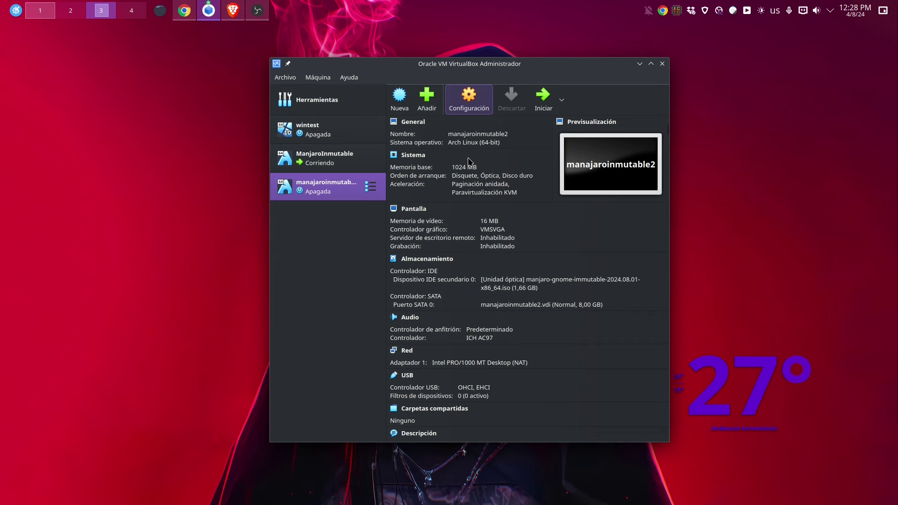
Open the storage settings of the manajaroinmutable2 virtual machine
{"action": "key", "text": "ctrl+s"}
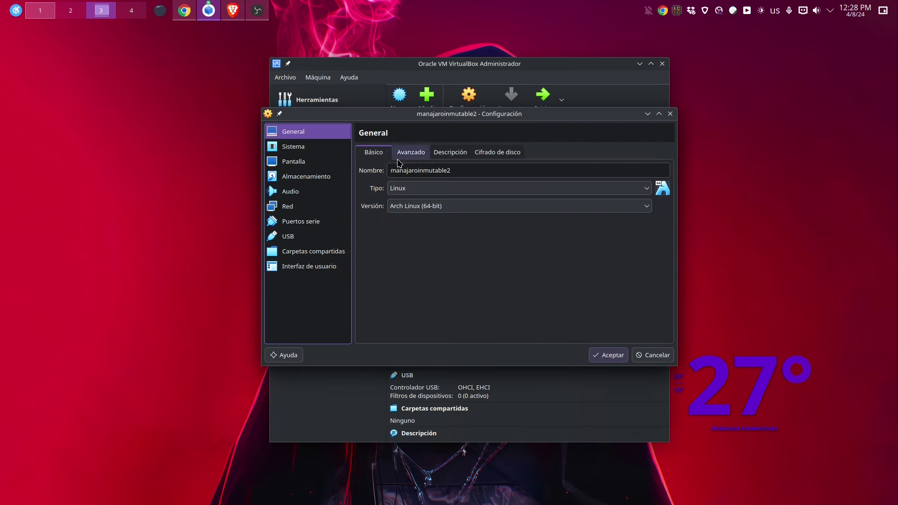
{"action": "left_click", "coordinate": [325, 180]}
{"action": "left_click", "coordinate": [416, 201]}
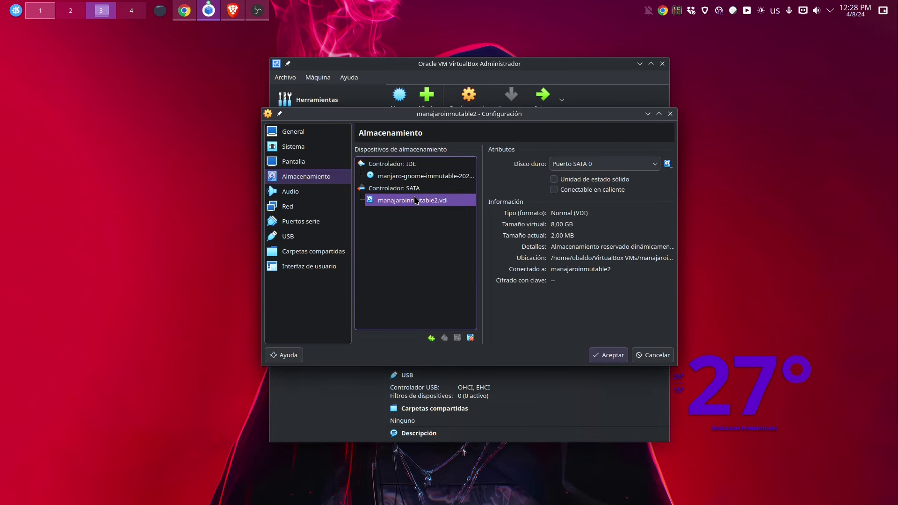
{"action": "left_click", "coordinate": [668, 164]}
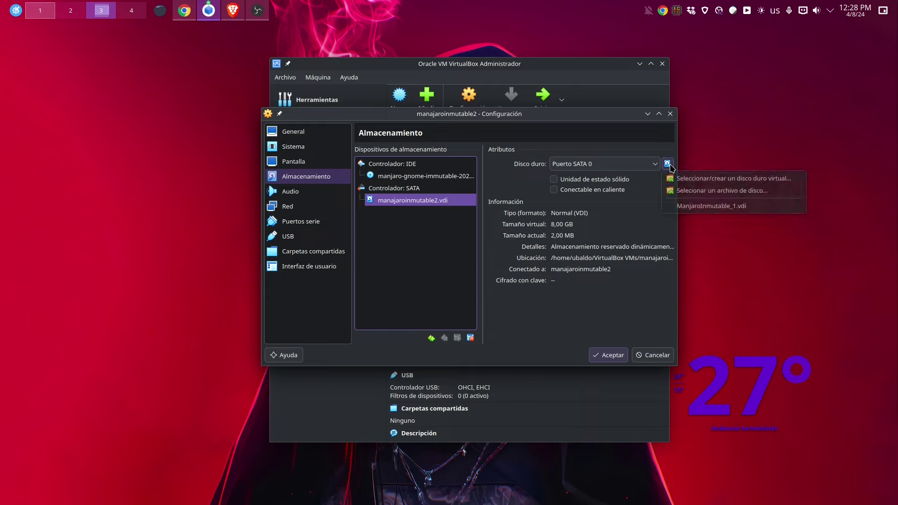
{"action": "left_click", "coordinate": [568, 229]}
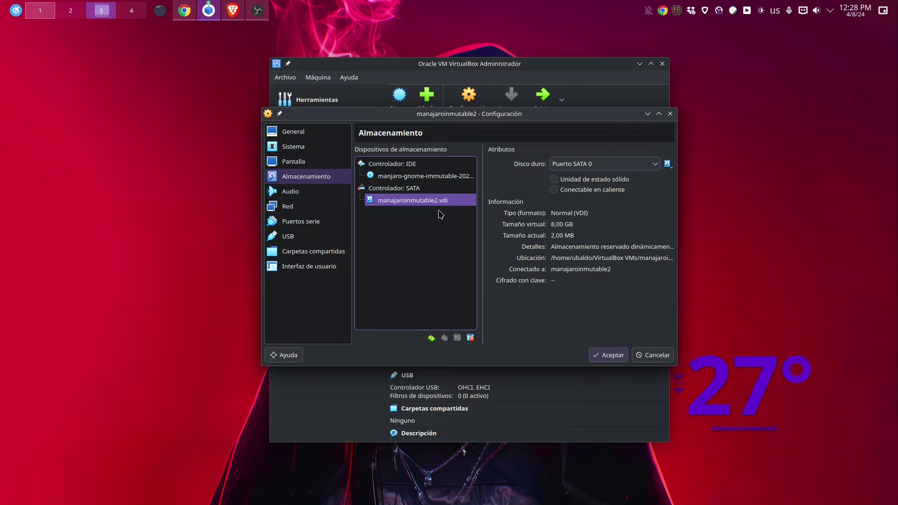
Create a dynamically allocated 60 GB VDI hard disk and attach it to the SATA controller
{"action": "left_click", "coordinate": [423, 189]}
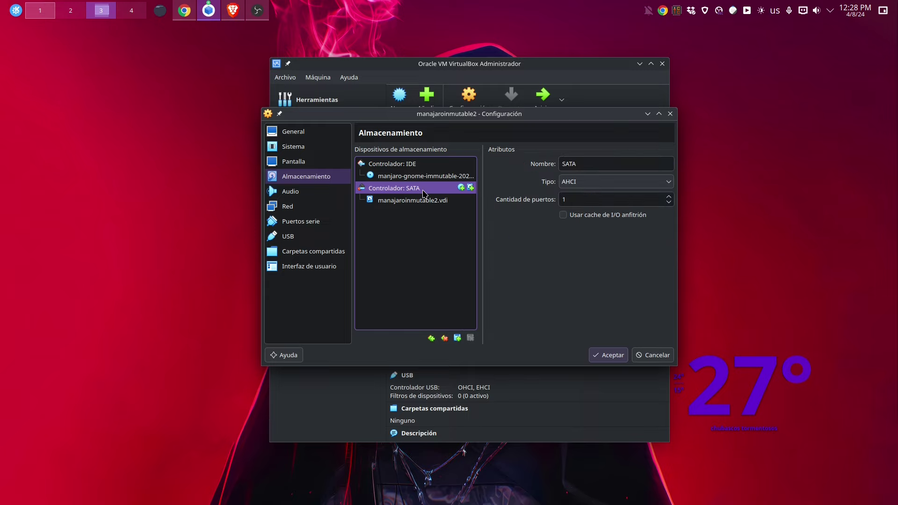
{"action": "left_click", "coordinate": [458, 338]}
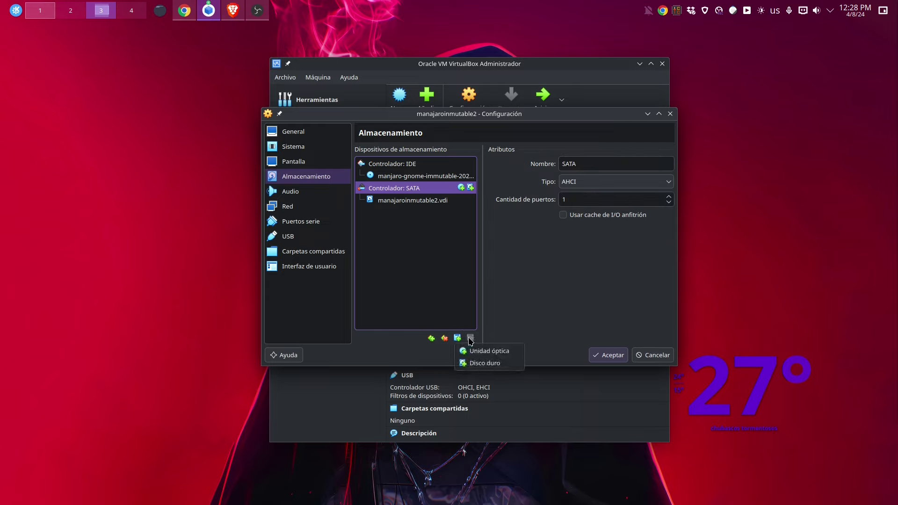
{"action": "left_click", "coordinate": [502, 364]}
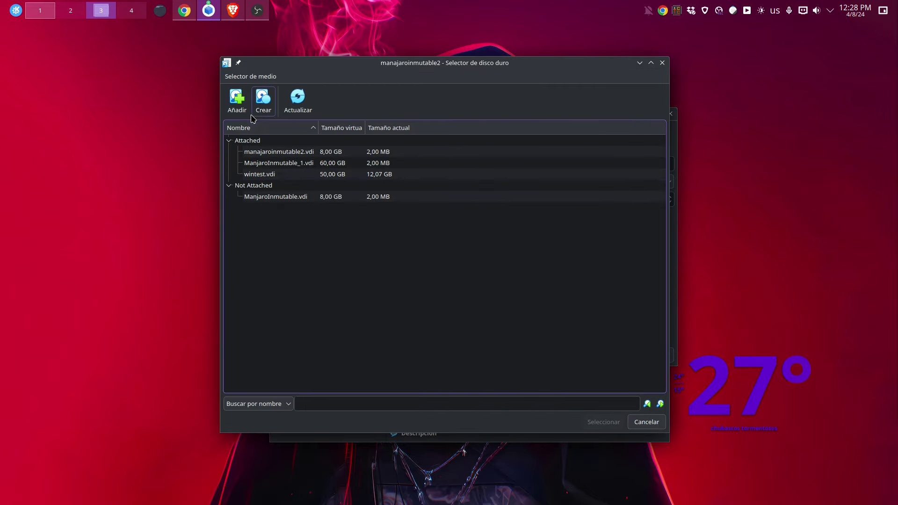
{"action": "left_click", "coordinate": [263, 100]}
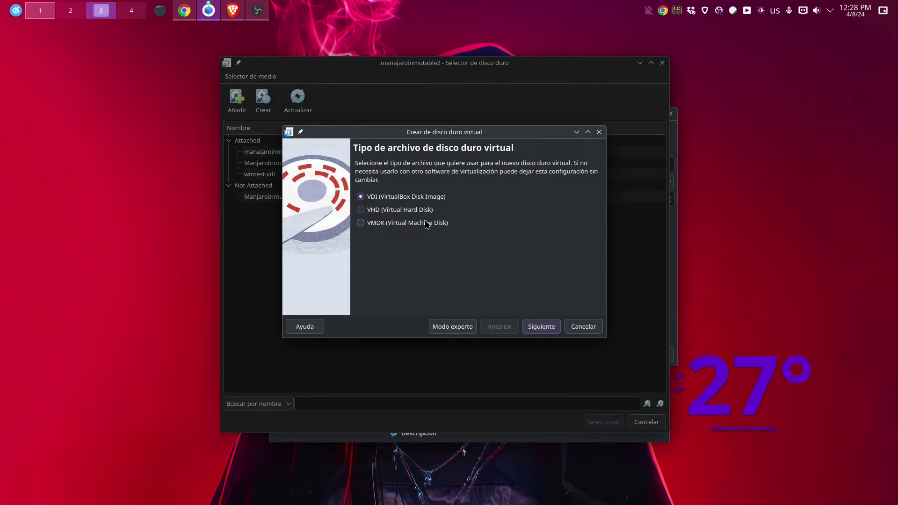
{"action": "left_click", "coordinate": [534, 327]}
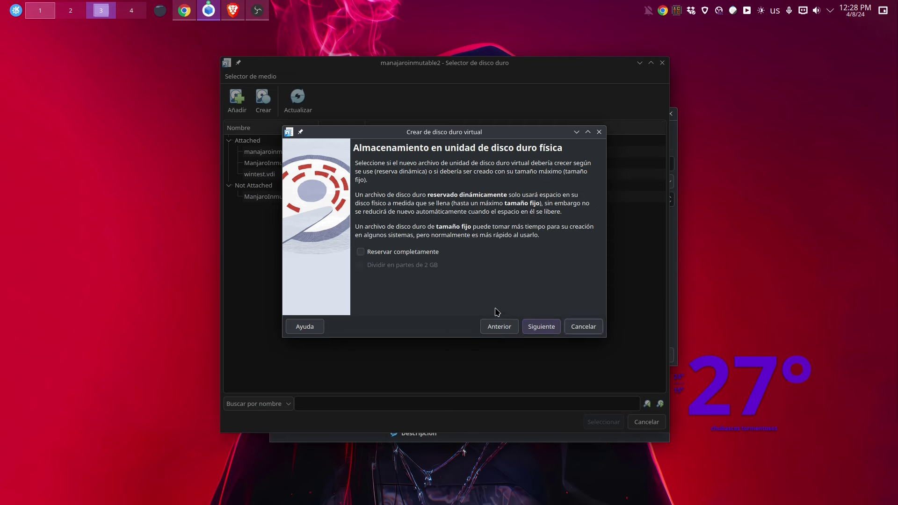
{"action": "left_click", "coordinate": [550, 328]}
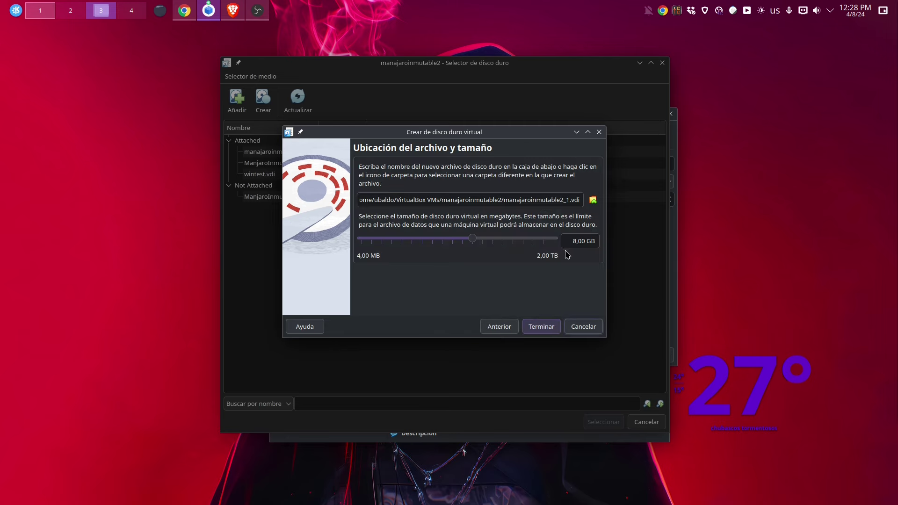
{"action": "left_click_drag", "start_coordinate": [577, 241], "coordinate": [558, 240]}
{"action": "type", "text": "600"}
{"action": "key", "text": "BackSpace"}
{"action": "left_click", "coordinate": [556, 329]}
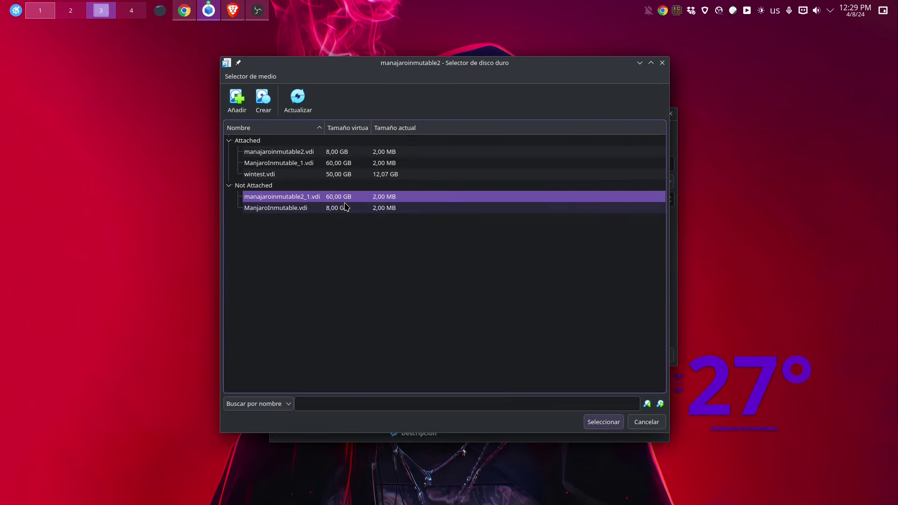
{"action": "left_click", "coordinate": [604, 422]}
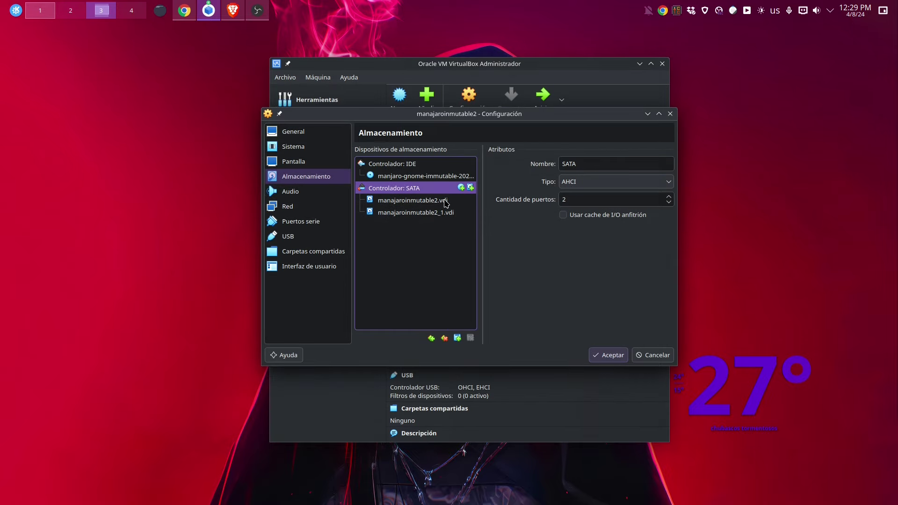
Remove the manajaroinmutable2.vdi disk from the SATA controller and save the machine's settings
{"action": "left_click", "coordinate": [446, 203]}
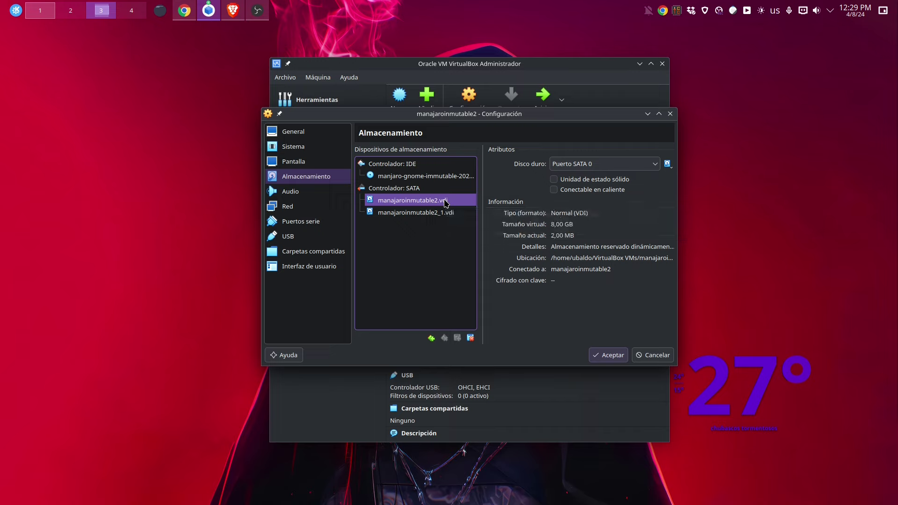
{"action": "left_click", "coordinate": [470, 338]}
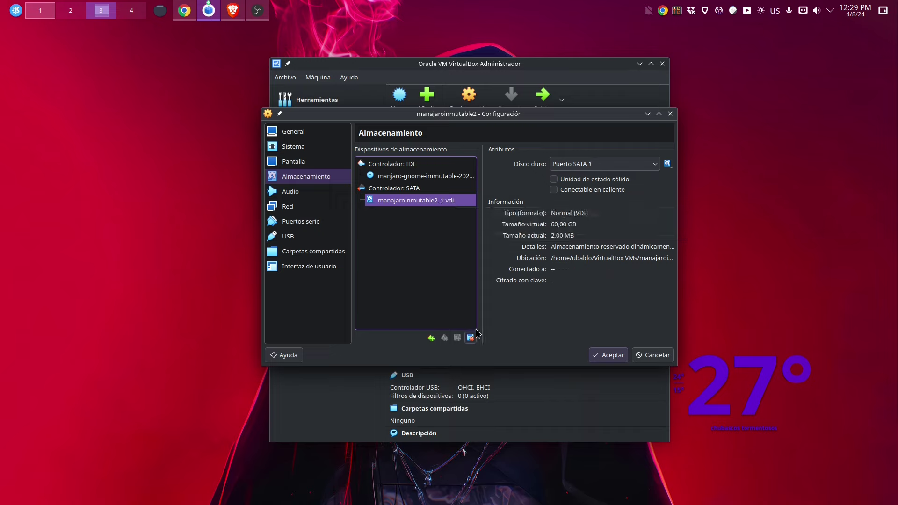
{"action": "left_click", "coordinate": [297, 132]}
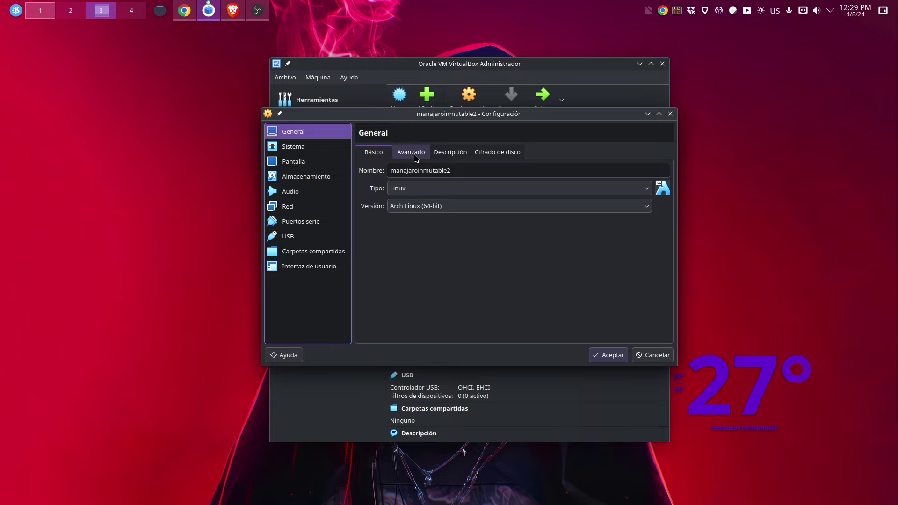
{"action": "left_click", "coordinate": [615, 354]}
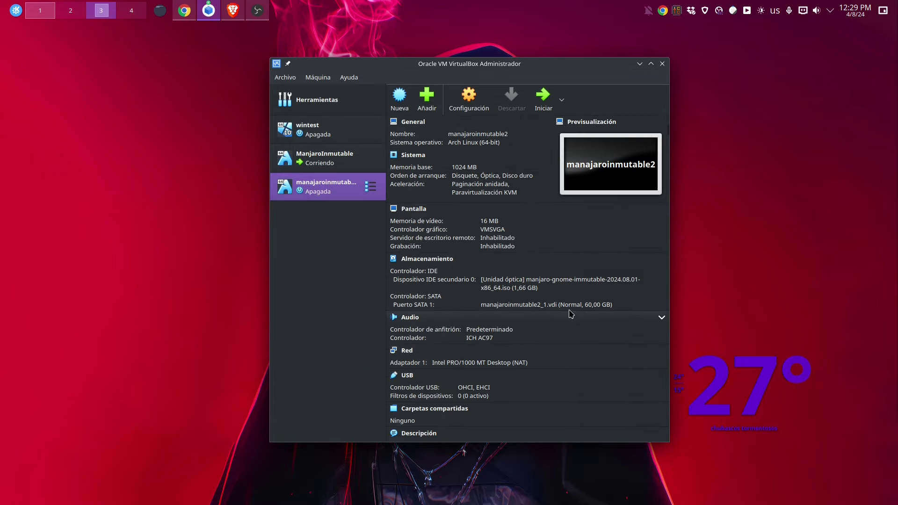
Set the base memory of manajaroinmutable2 to 4096 MB
{"action": "left_click", "coordinate": [461, 169]}
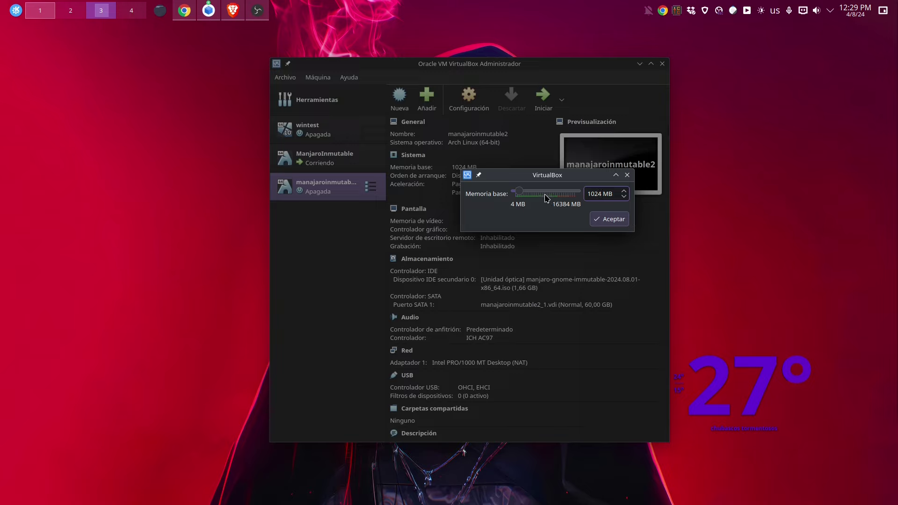
{"action": "key", "text": "Delete"}
{"action": "key", "text": "Delete"}
{"action": "type", "text": "7096"}
{"action": "key", "text": "Home"}
{"action": "key", "text": "Delete"}
{"action": "type", "text": "4"}
{"action": "left_click", "coordinate": [609, 219]}
{"action": "right_click", "coordinate": [462, 170]}
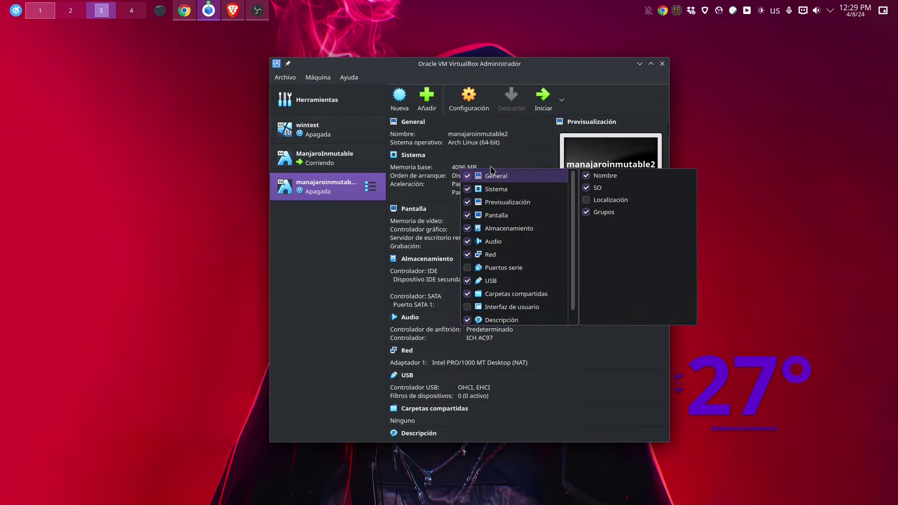
{"action": "left_click", "coordinate": [371, 274]}
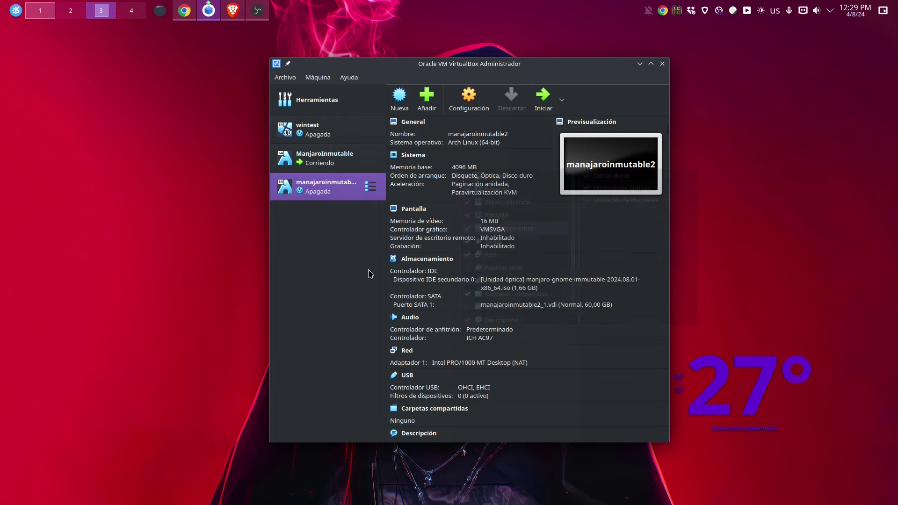
Set the video memory of manajaroinmutable2 to 256 MB
{"action": "left_click", "coordinate": [490, 221]}
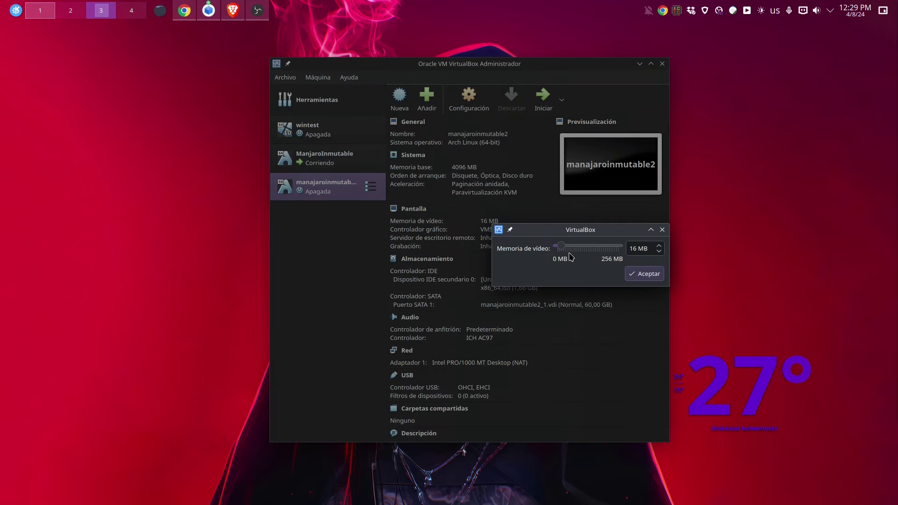
{"action": "left_click_drag", "start_coordinate": [569, 253], "coordinate": [619, 248]}
{"action": "left_click", "coordinate": [650, 274]}
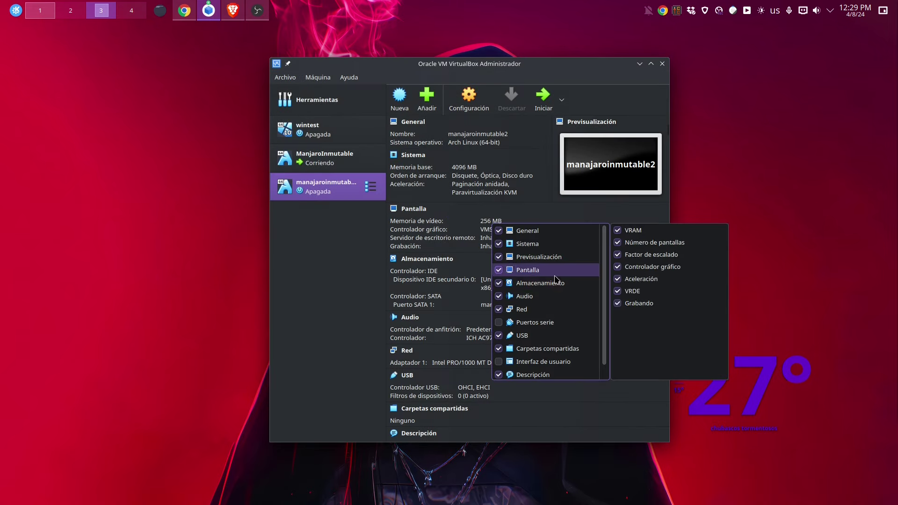
{"action": "left_click", "coordinate": [371, 277]}
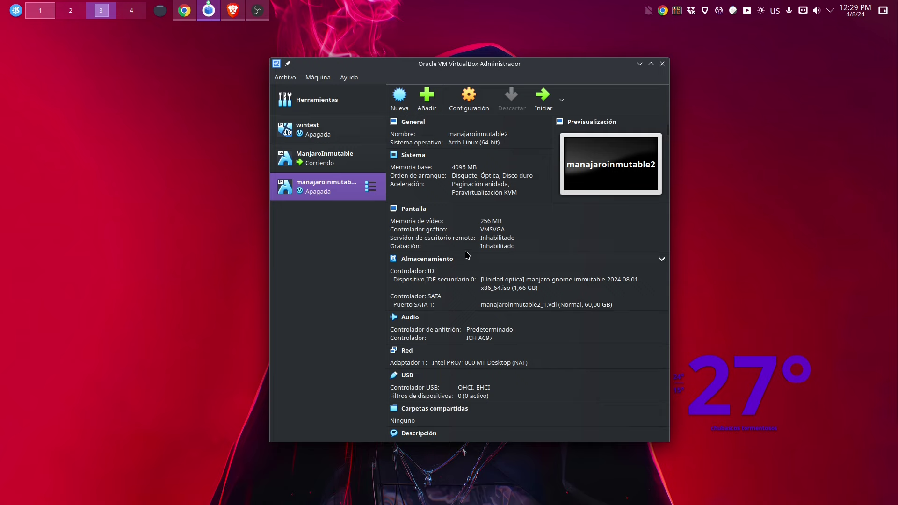
{"action": "left_click", "coordinate": [473, 135]}
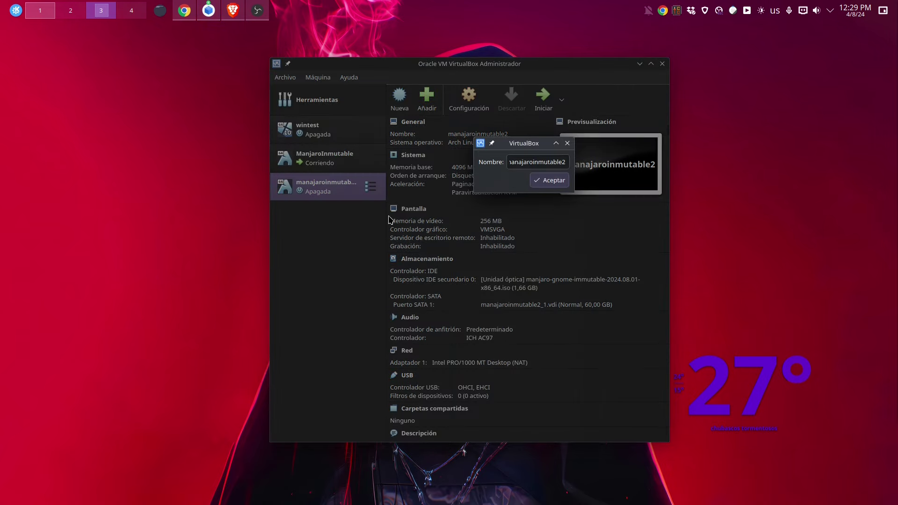
{"action": "left_click", "coordinate": [550, 180]}
{"action": "right_click", "coordinate": [475, 137]}
{"action": "mouse_move", "coordinate": [510, 148]}
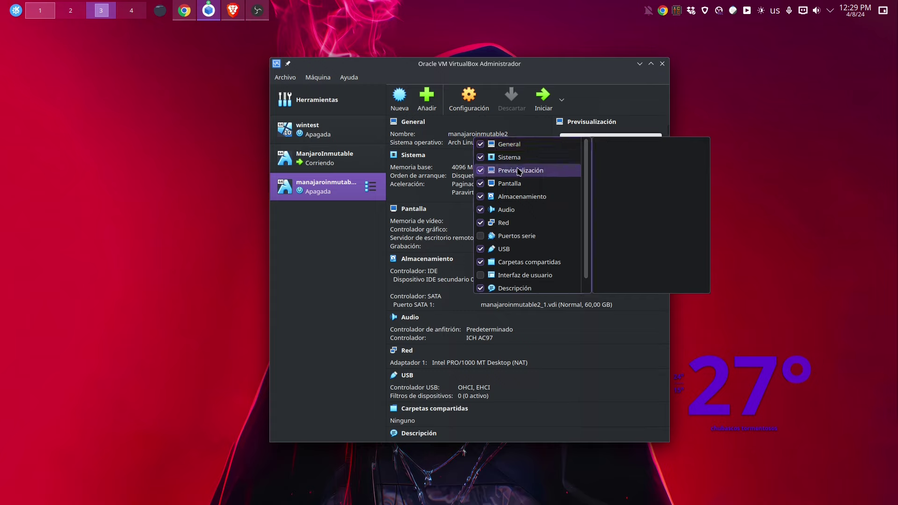
{"action": "left_click", "coordinate": [476, 135]}
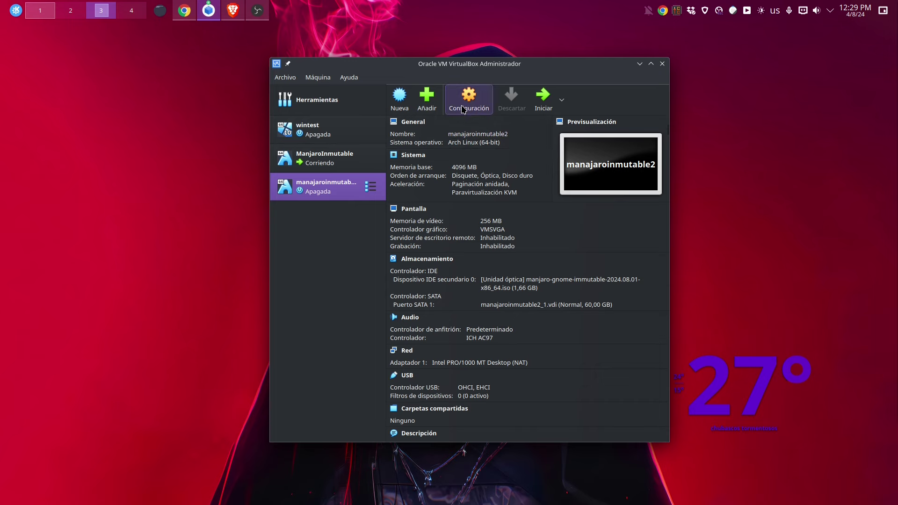
Exclude the floppy drive from manajaroinmutable2's boot order and enable EFI
{"action": "key", "text": "ctrl+s"}
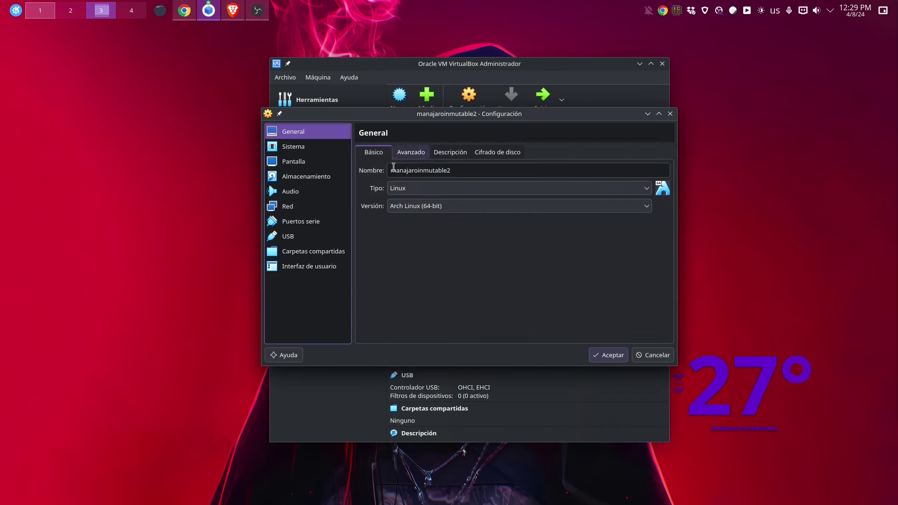
{"action": "left_click", "coordinate": [320, 183]}
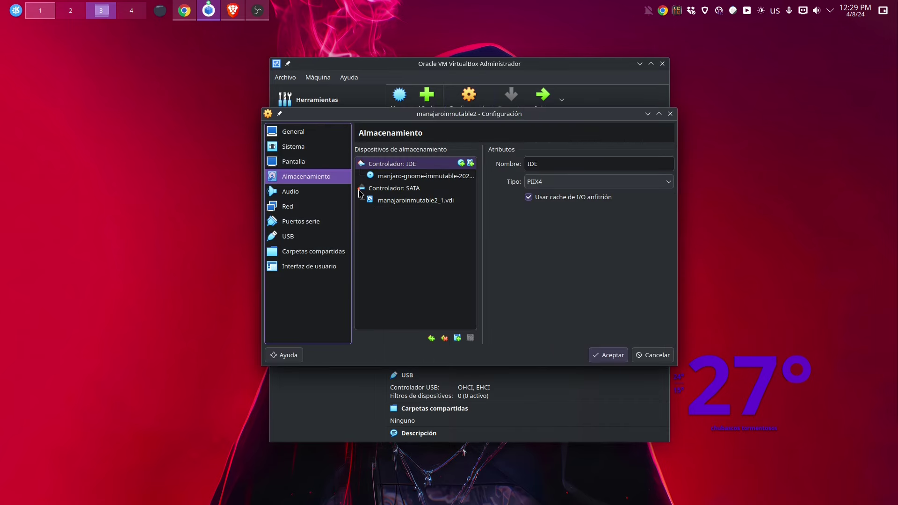
{"action": "left_click", "coordinate": [418, 200]}
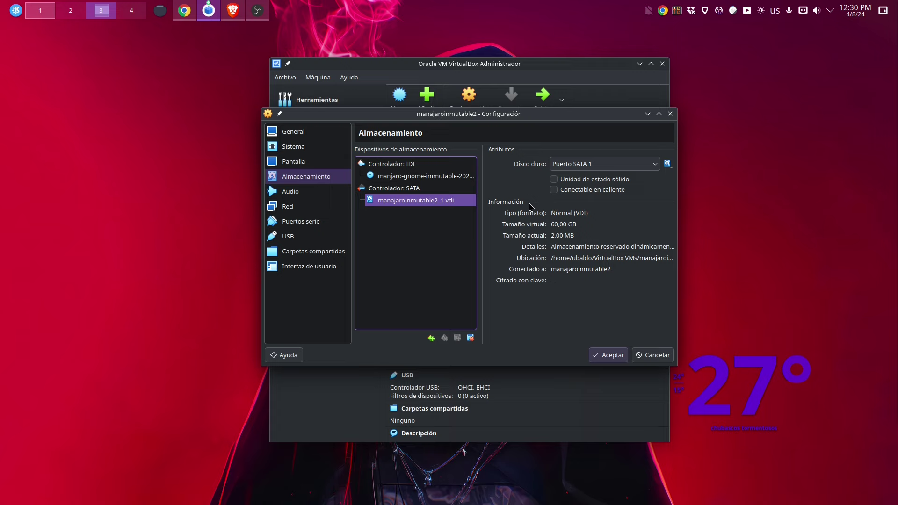
{"action": "left_click", "coordinate": [300, 136]}
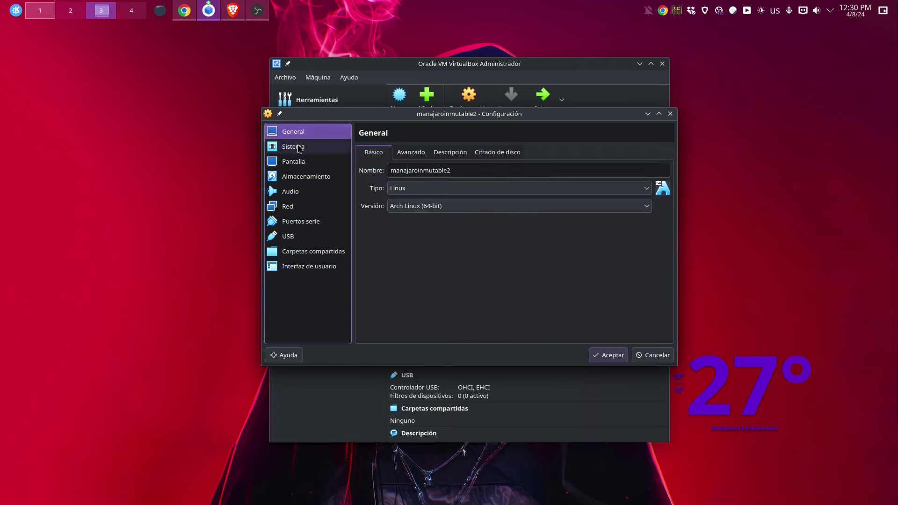
{"action": "left_click", "coordinate": [300, 147]}
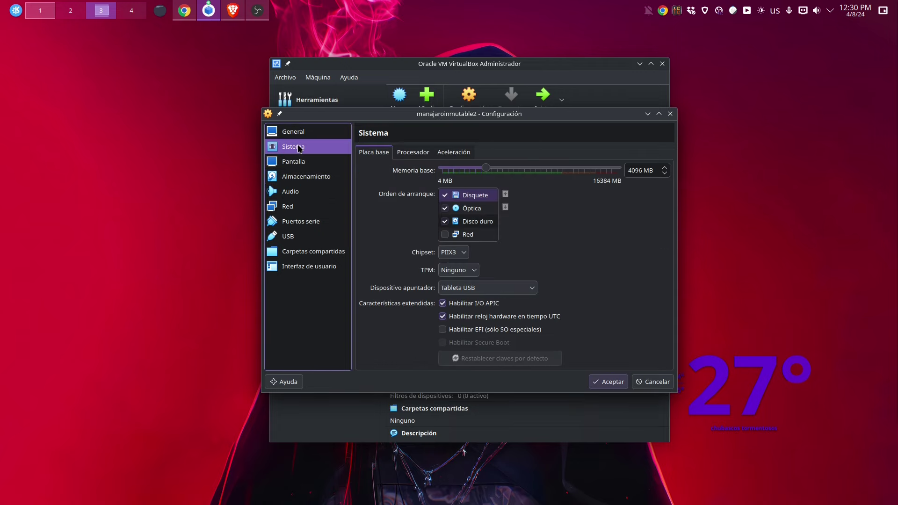
{"action": "left_click", "coordinate": [444, 196]}
{"action": "left_click", "coordinate": [443, 330]}
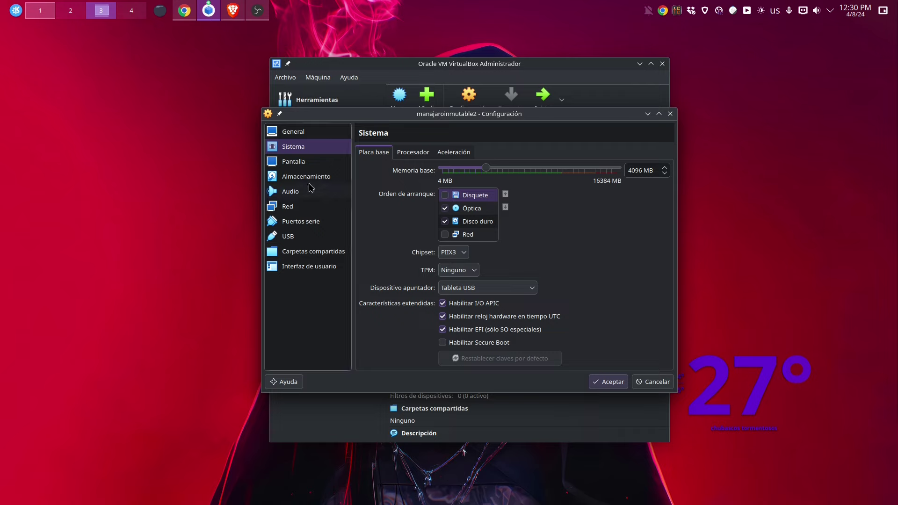
Assign 4 processors to manajaroinmutable2 and save the machine's settings
{"action": "left_click", "coordinate": [303, 163]}
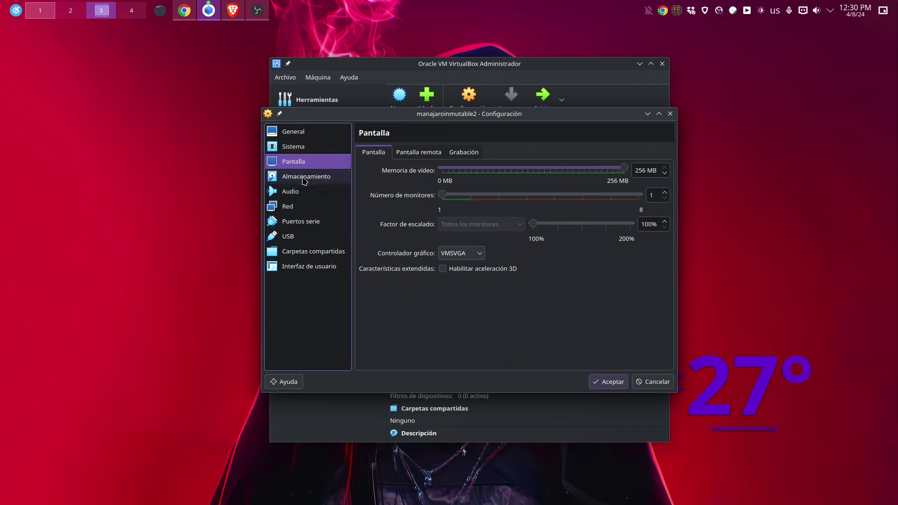
{"action": "left_click", "coordinate": [297, 133]}
{"action": "left_click", "coordinate": [330, 160]}
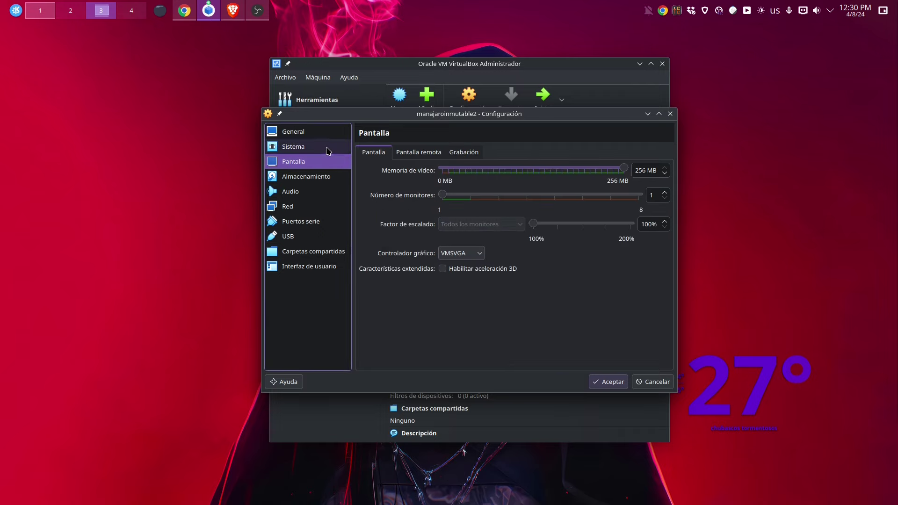
{"action": "left_click", "coordinate": [323, 148]}
{"action": "left_click", "coordinate": [319, 157]}
{"action": "left_click", "coordinate": [317, 150]}
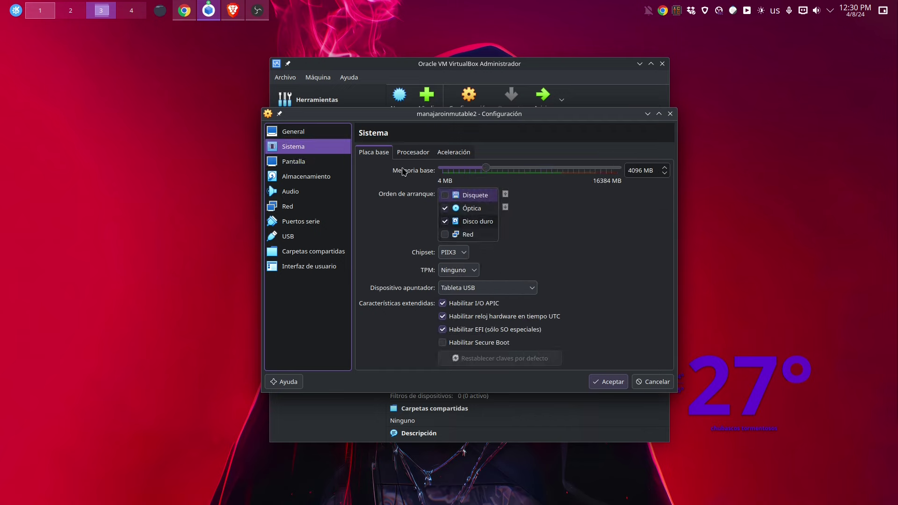
{"action": "left_click", "coordinate": [419, 155]}
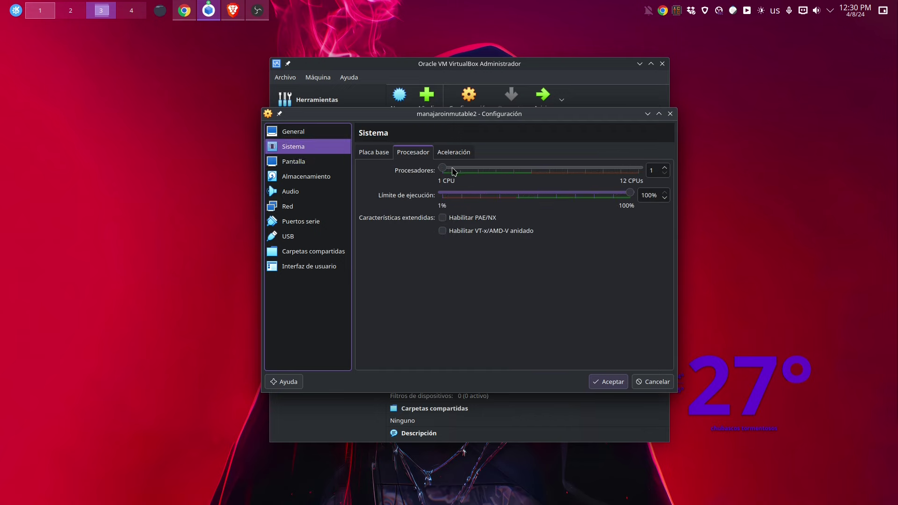
{"action": "left_click", "coordinate": [447, 168]}
{"action": "left_click_drag", "start_coordinate": [445, 170], "coordinate": [498, 171]}
{"action": "left_click", "coordinate": [620, 383]}
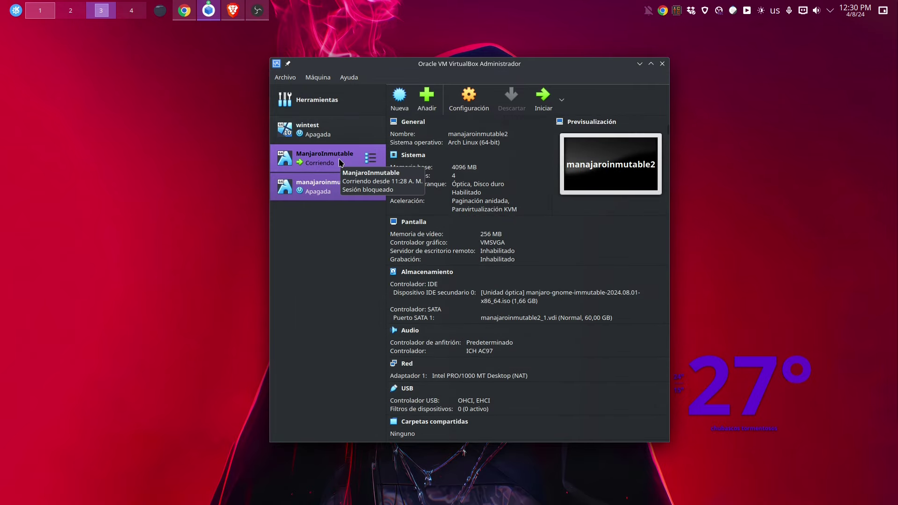
Start manajaroinmutable2, maximize its window and boot the Manjaro Linux installer (x86_64, UEFI) entry
{"action": "left_click", "coordinate": [339, 163]}
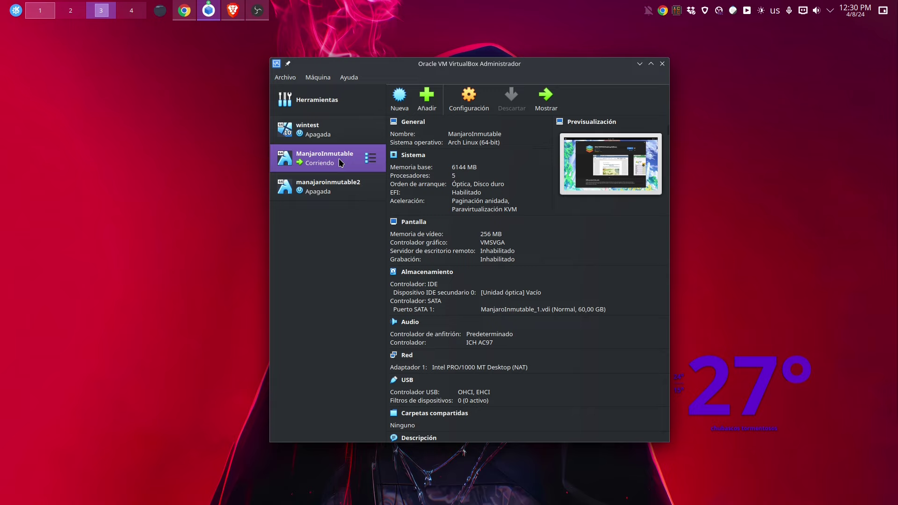
{"action": "left_click", "coordinate": [339, 190]}
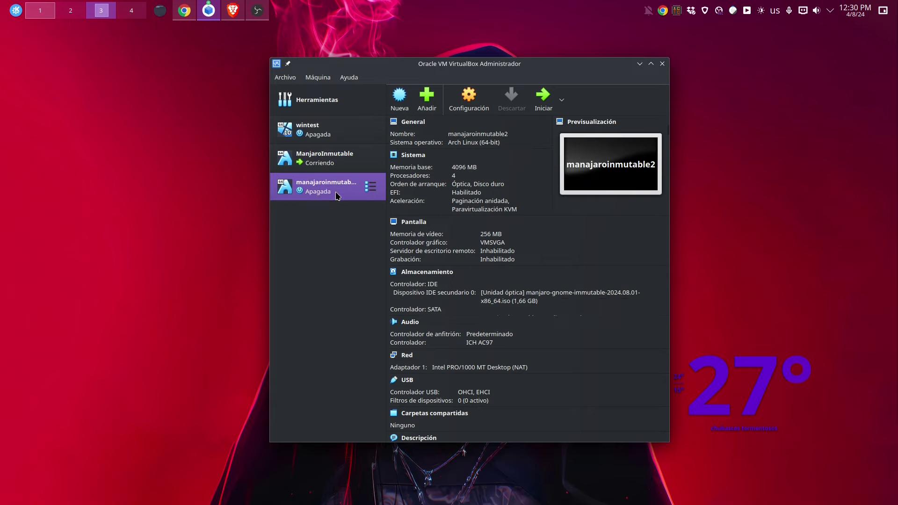
{"action": "left_click", "coordinate": [538, 104]}
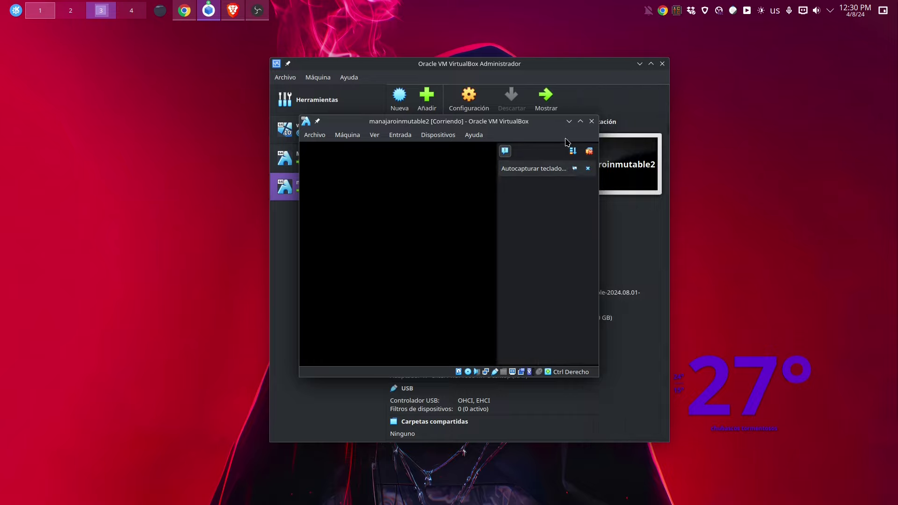
{"action": "left_click", "coordinate": [581, 122]}
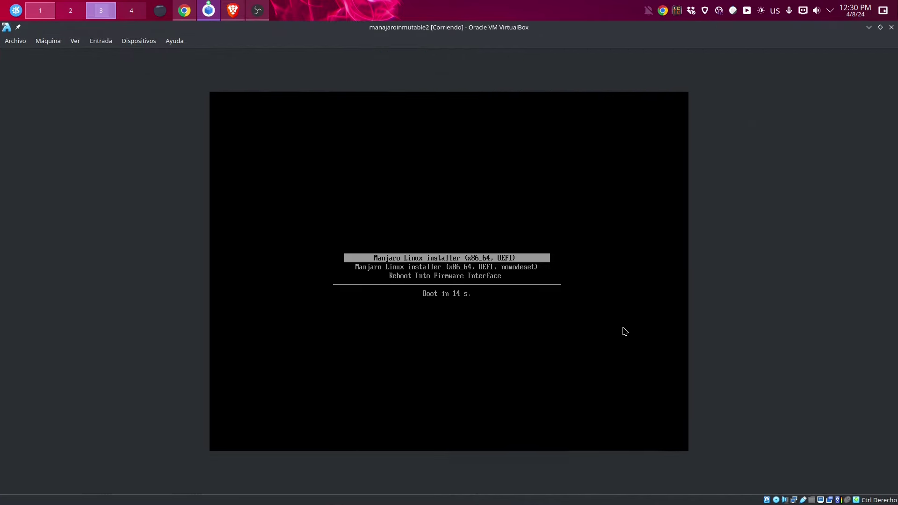
{"action": "key", "text": "Return"}
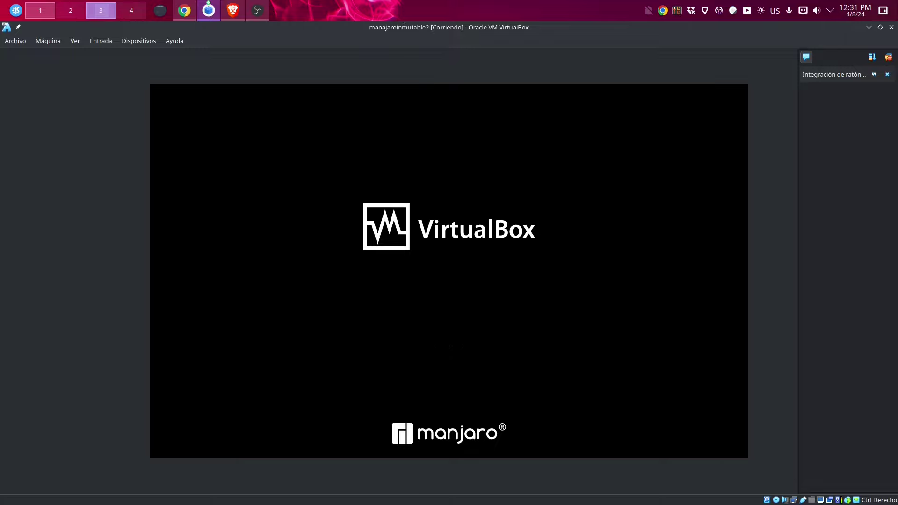
{"action": "left_click", "coordinate": [258, 10]}
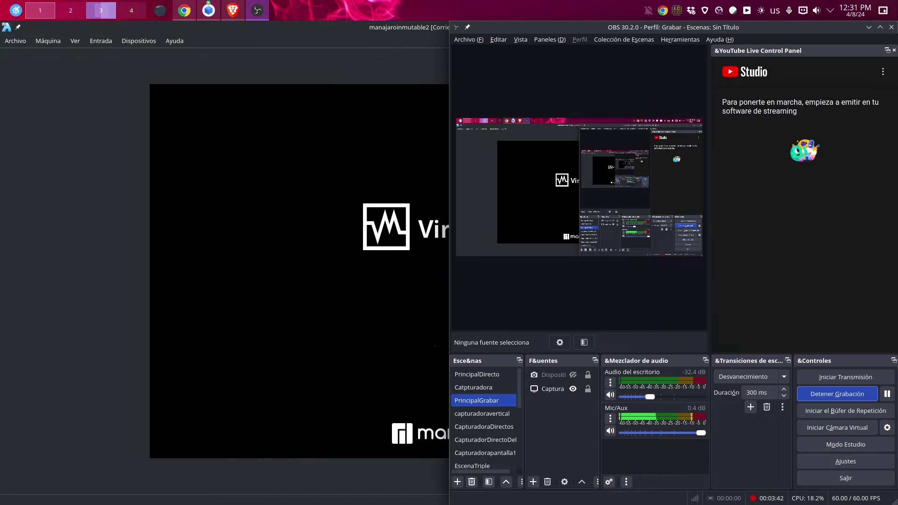
{"action": "left_click", "coordinate": [257, 10]}
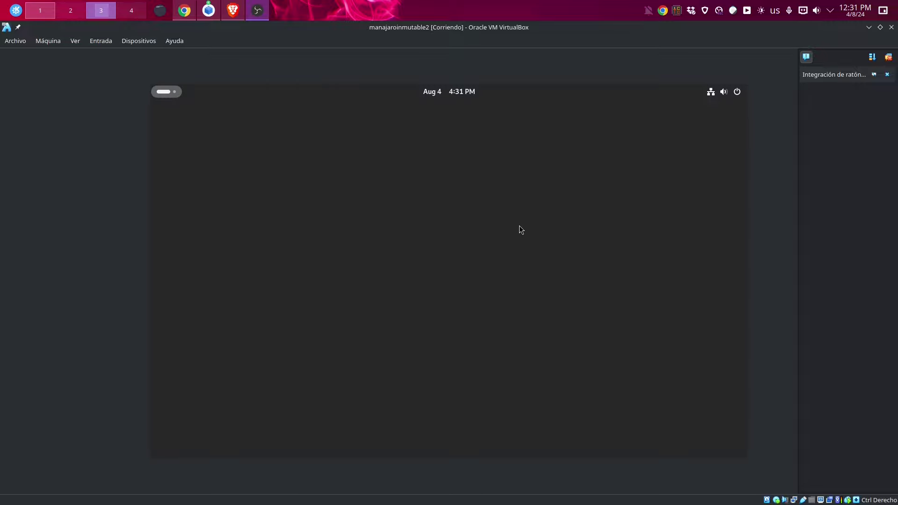
Centre the installer window, choose Español as the installation language and continue past the welcome page
{"action": "left_click", "coordinate": [478, 184]}
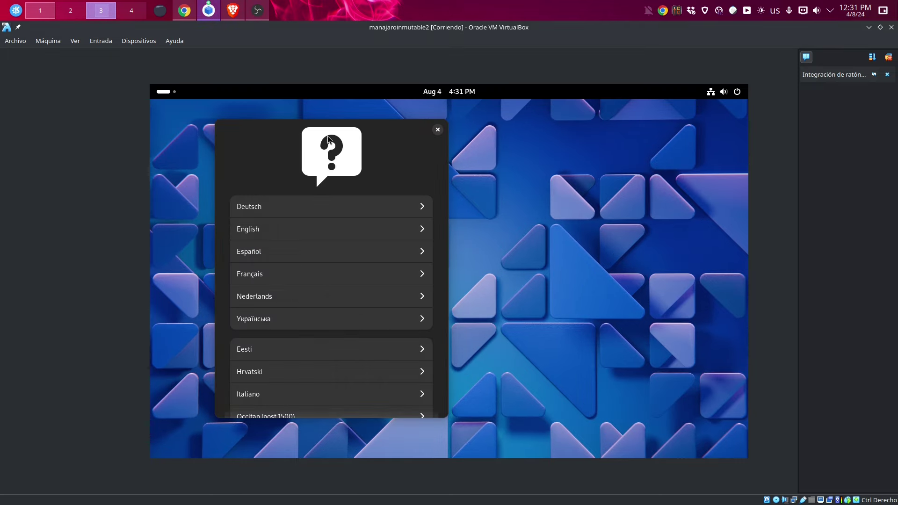
{"action": "left_click_drag", "start_coordinate": [330, 128], "coordinate": [409, 133]}
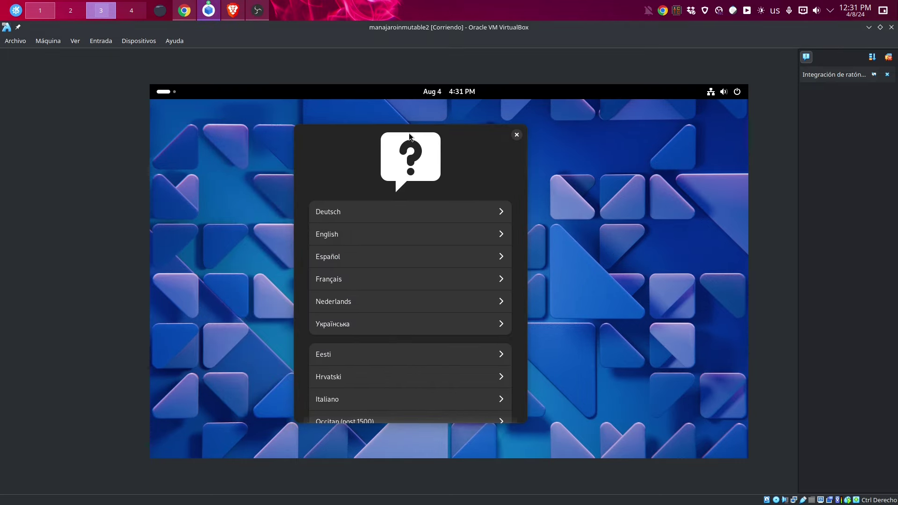
{"action": "left_click", "coordinate": [370, 256]}
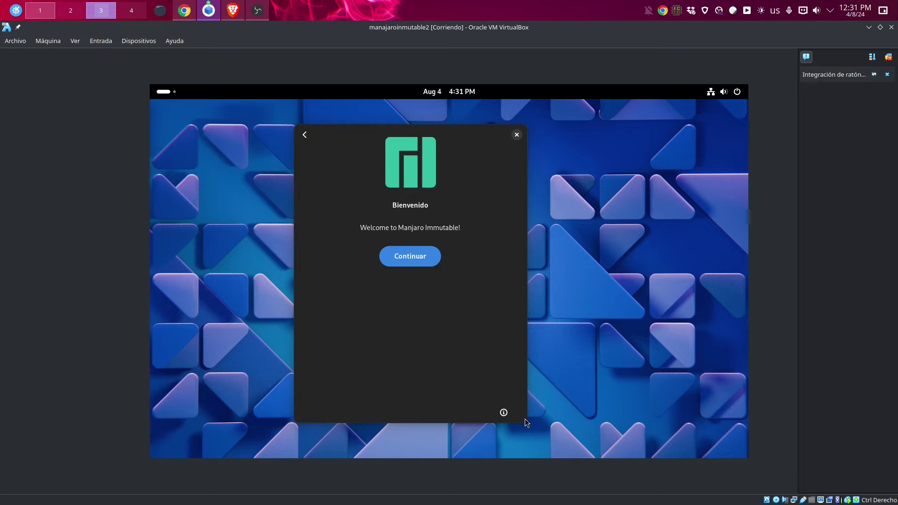
{"action": "left_click", "coordinate": [413, 253]}
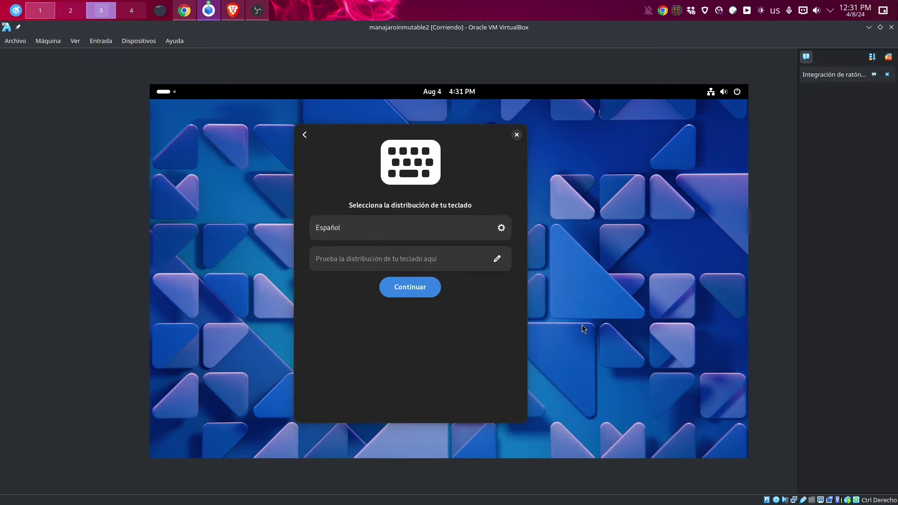
Change the keyboard layout to Inglés (EE. UU.) and continue to the disk selection
{"action": "left_click", "coordinate": [408, 223]}
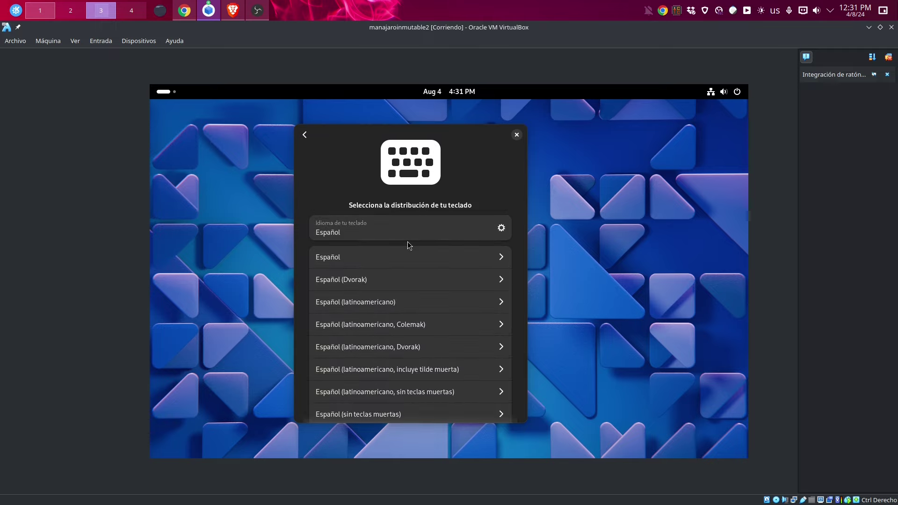
{"action": "left_click", "coordinate": [500, 228]}
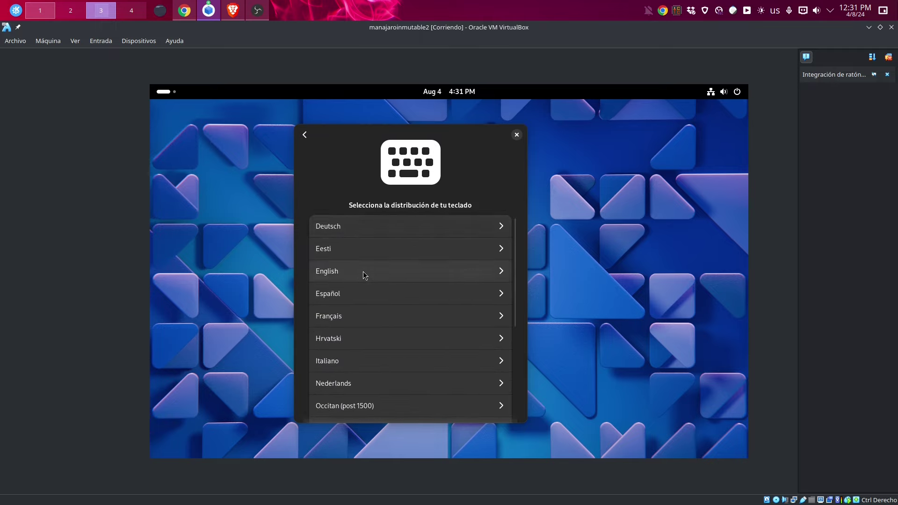
{"action": "left_click", "coordinate": [363, 272]}
{"action": "left_click", "coordinate": [389, 261]}
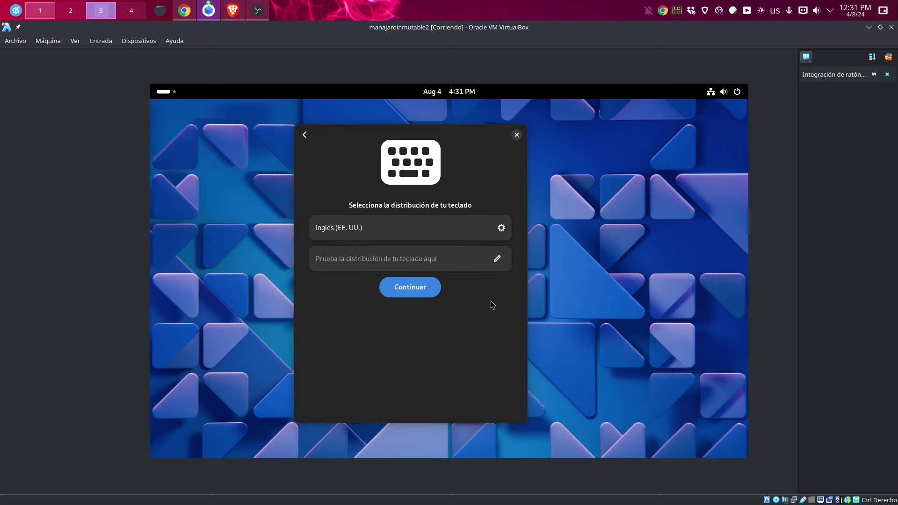
{"action": "left_click", "coordinate": [415, 285]}
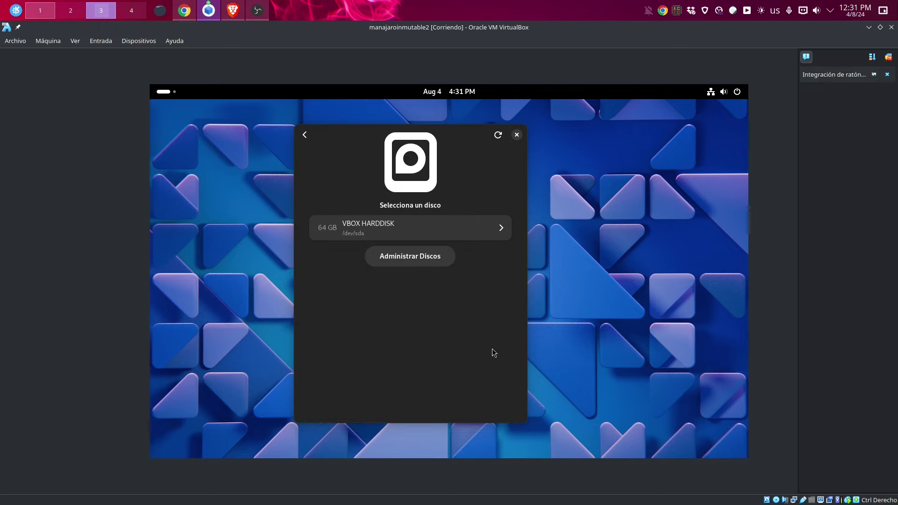
Install to the whole VBOX HARDDISK without encryption, accepting the data erasure and confirming the summary
{"action": "left_click", "coordinate": [393, 223]}
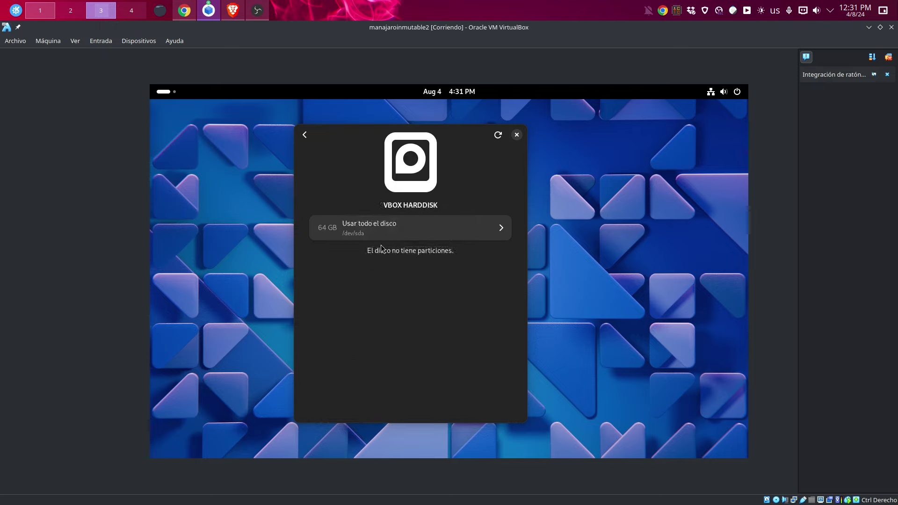
{"action": "left_click", "coordinate": [410, 231]}
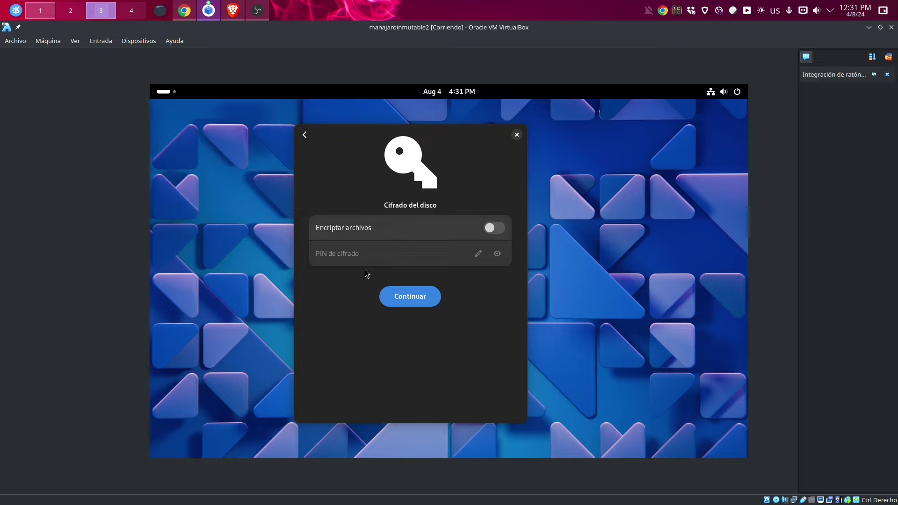
{"action": "left_click", "coordinate": [410, 297]}
{"action": "left_click", "coordinate": [441, 279]}
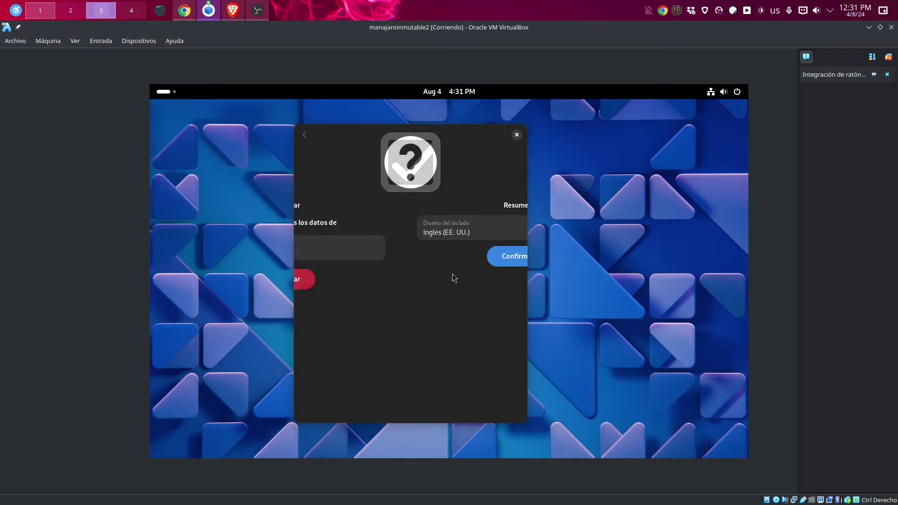
{"action": "left_click", "coordinate": [412, 254]}
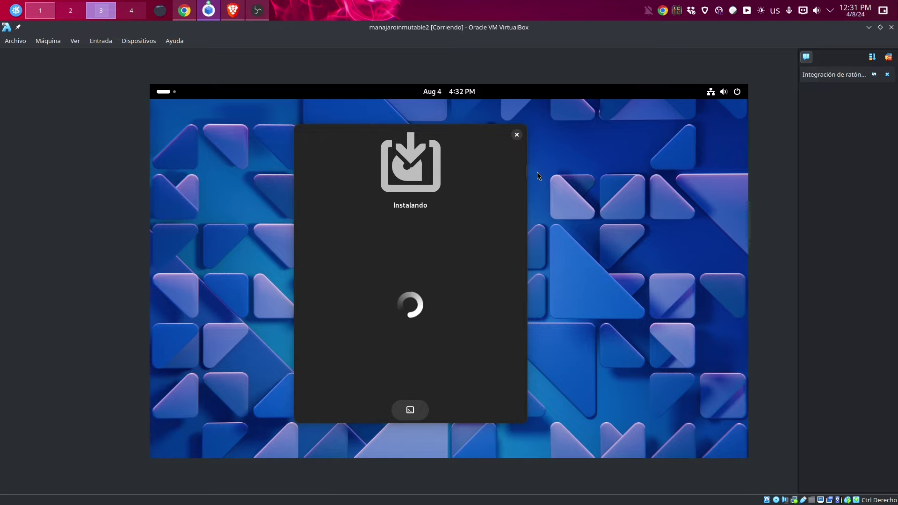
Close the manajaroinmutable2 virtual machine by powering it off
{"action": "left_click", "coordinate": [891, 28]}
{"action": "left_click", "coordinate": [448, 265]}
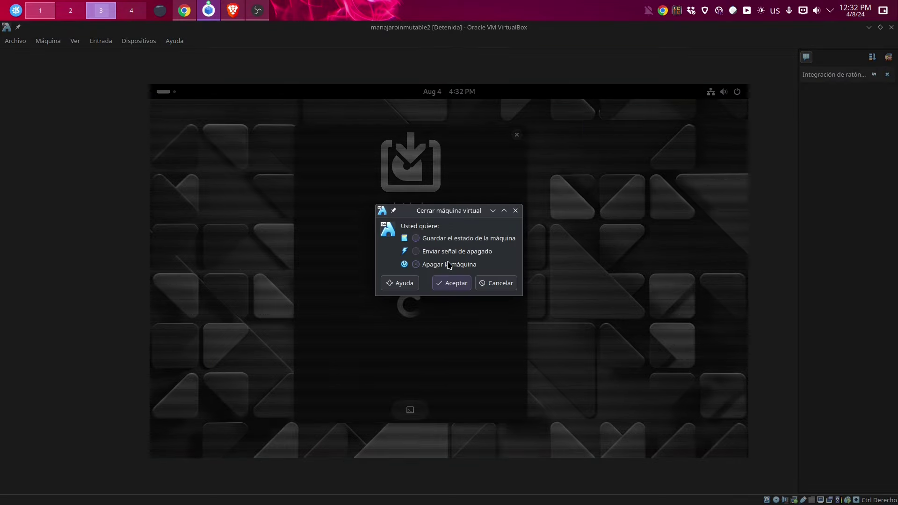
{"action": "left_click", "coordinate": [447, 284]}
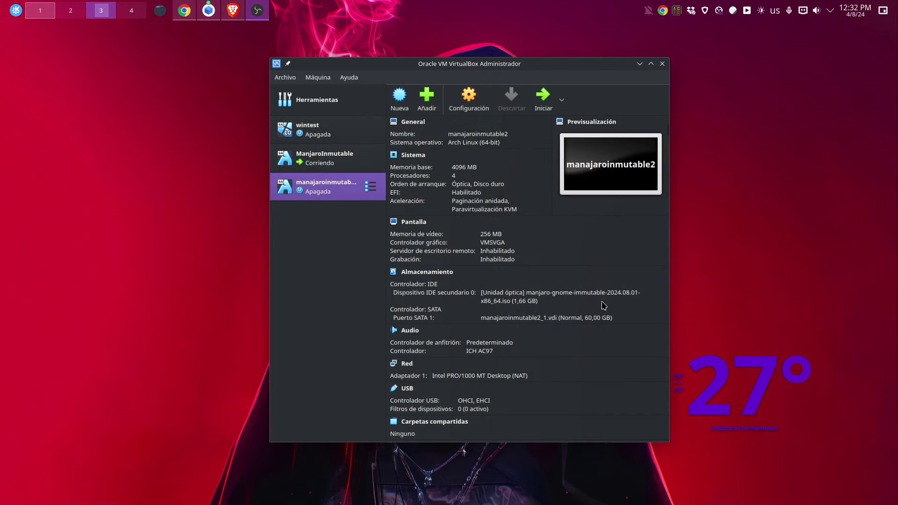
Switch to the running ManjaroInmutable machine, close its software store window and show the first Fedora distrobox terminal session
{"action": "left_click", "coordinate": [209, 11]}
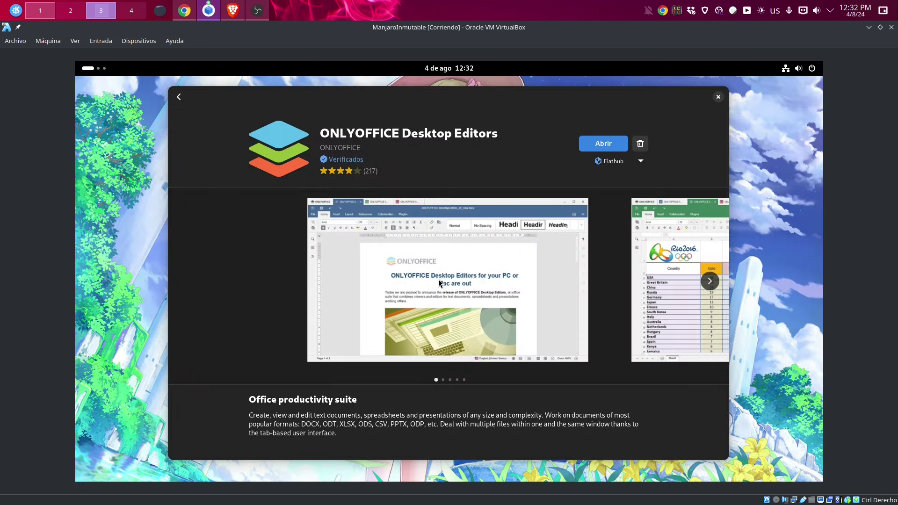
{"action": "left_click", "coordinate": [719, 97]}
{"action": "scroll", "coordinate": [93, 70], "scroll_direction": "down", "scroll_amount": 1}
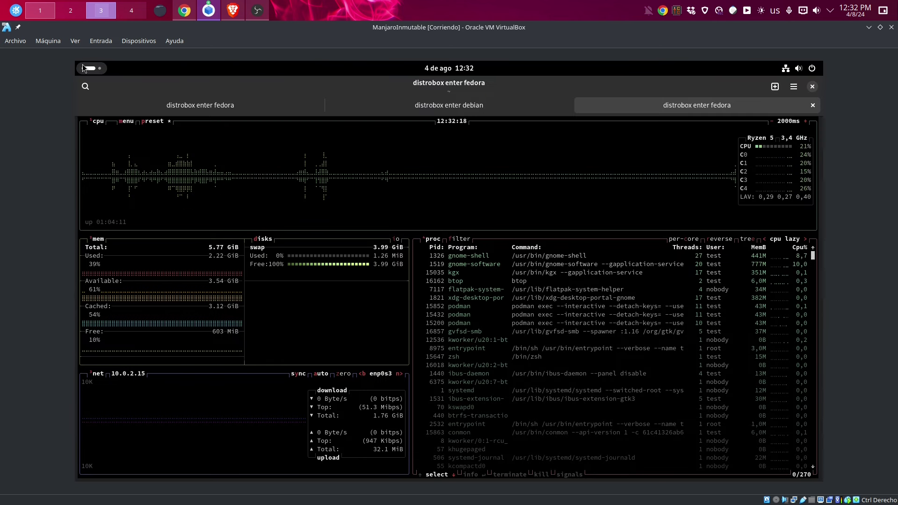
{"action": "scroll", "coordinate": [83, 69], "scroll_direction": "down", "scroll_amount": 1}
{"action": "scroll", "coordinate": [83, 68], "scroll_direction": "up", "scroll_amount": 1}
{"action": "left_click", "coordinate": [234, 106]}
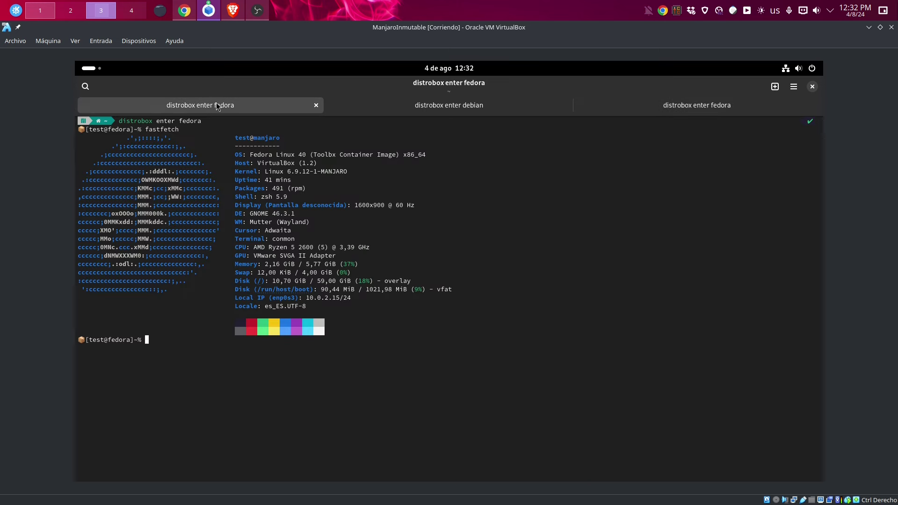
Switch between the first Fedora and the Debian distrobox sessions to compare their system information, ending on Debian
{"action": "left_click", "coordinate": [408, 111]}
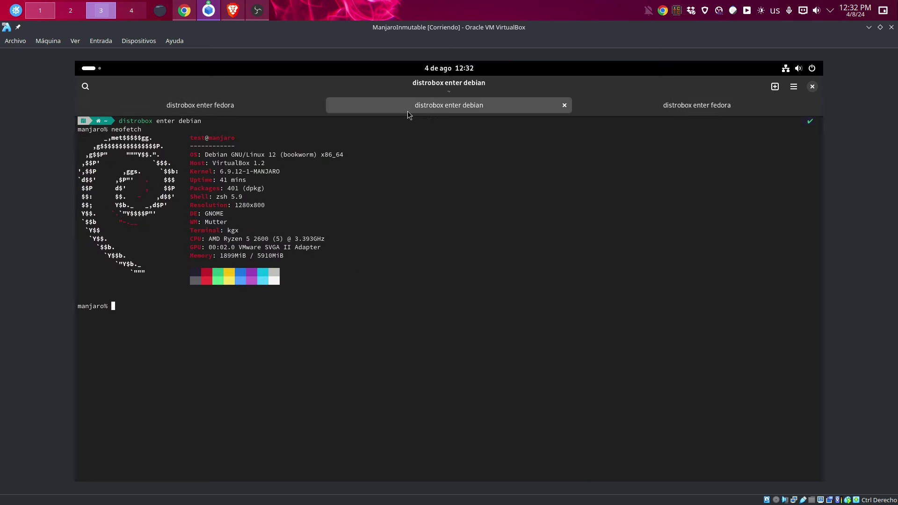
{"action": "left_click", "coordinate": [259, 102]}
{"action": "left_click", "coordinate": [326, 105]}
{"action": "left_click", "coordinate": [251, 108]}
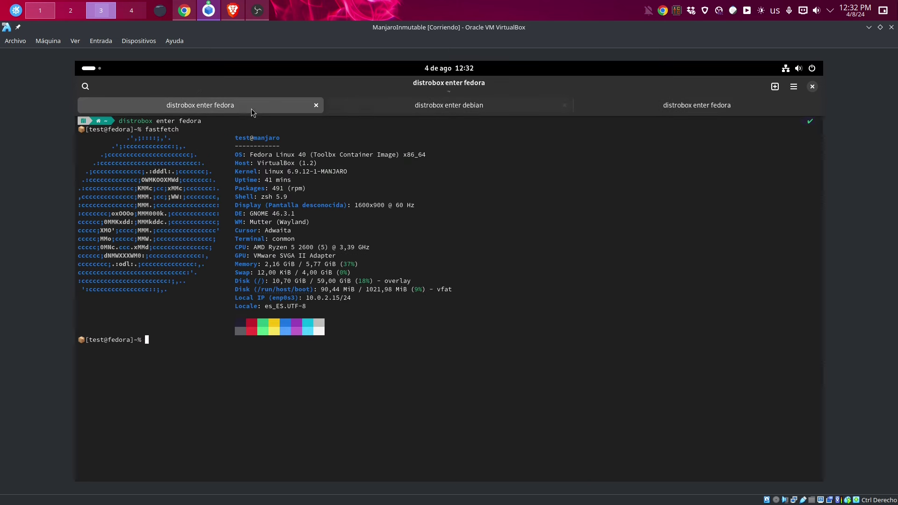
{"action": "left_click", "coordinate": [414, 107]}
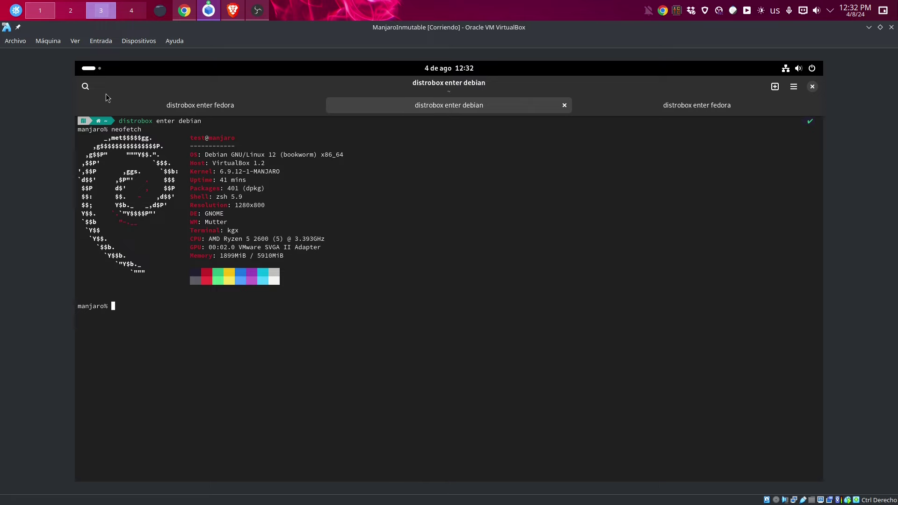
Move to the empty second workspace and view the installed applications in the application grid
{"action": "scroll", "coordinate": [87, 68], "scroll_direction": "down", "scroll_amount": 1}
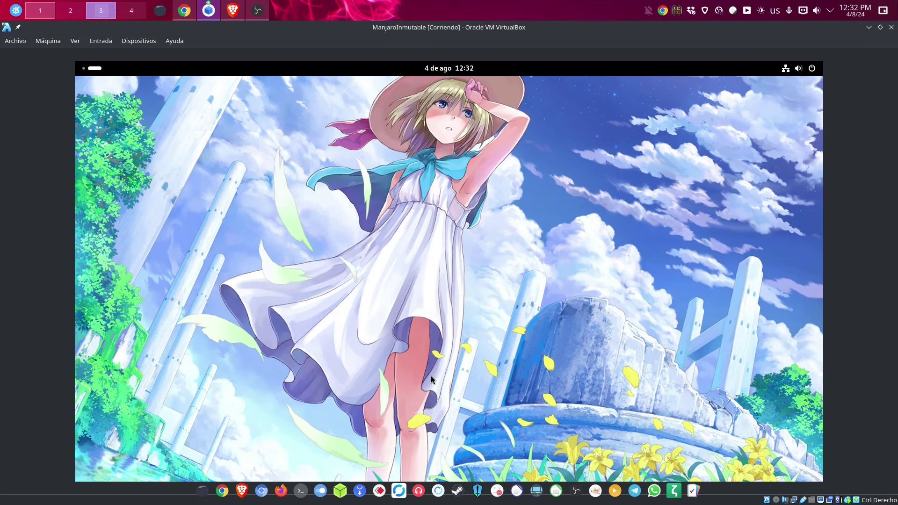
{"action": "left_click", "coordinate": [86, 70]}
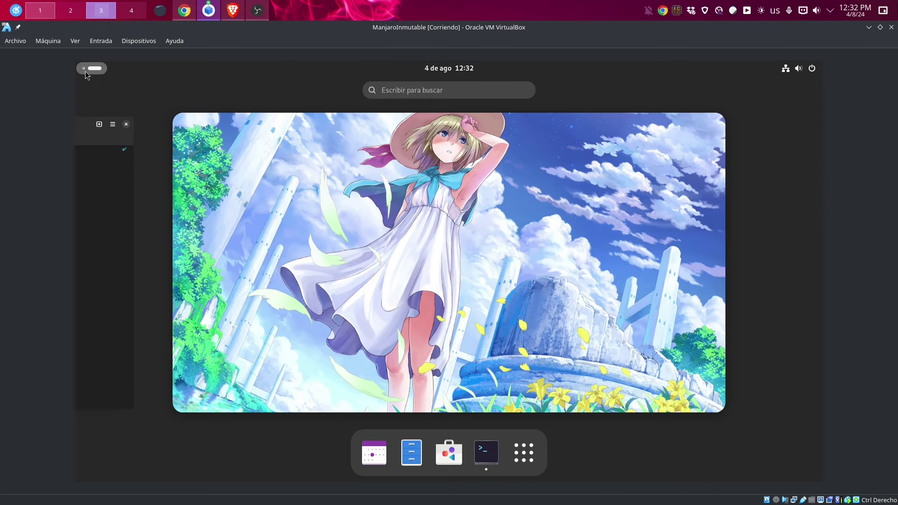
{"action": "left_click", "coordinate": [525, 452]}
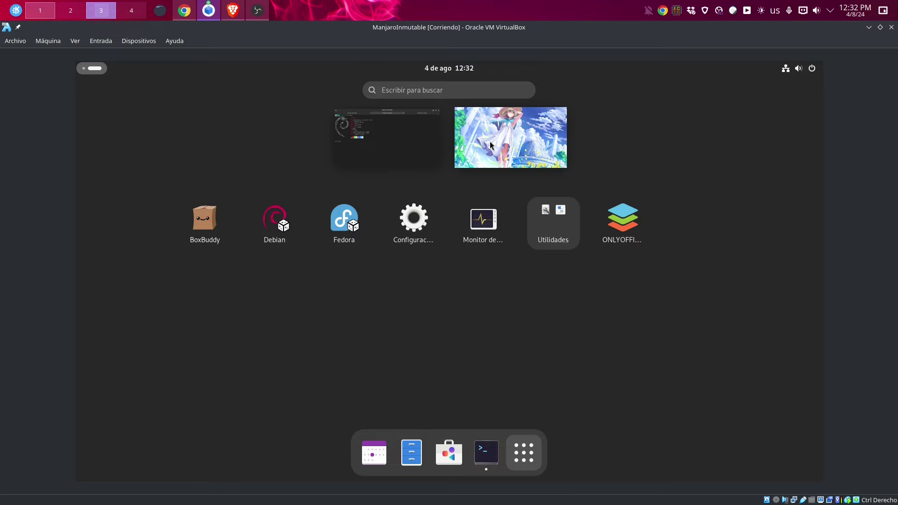
{"action": "left_click", "coordinate": [487, 156]}
{"action": "left_click", "coordinate": [93, 69]}
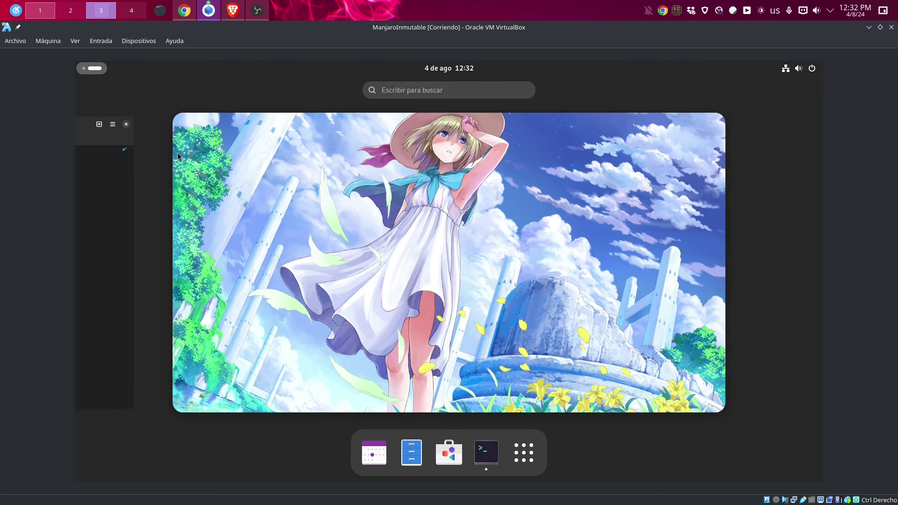
Search the software store for "extension", view the Gestor de extensiones page and return to the results
{"action": "left_click", "coordinate": [449, 453]}
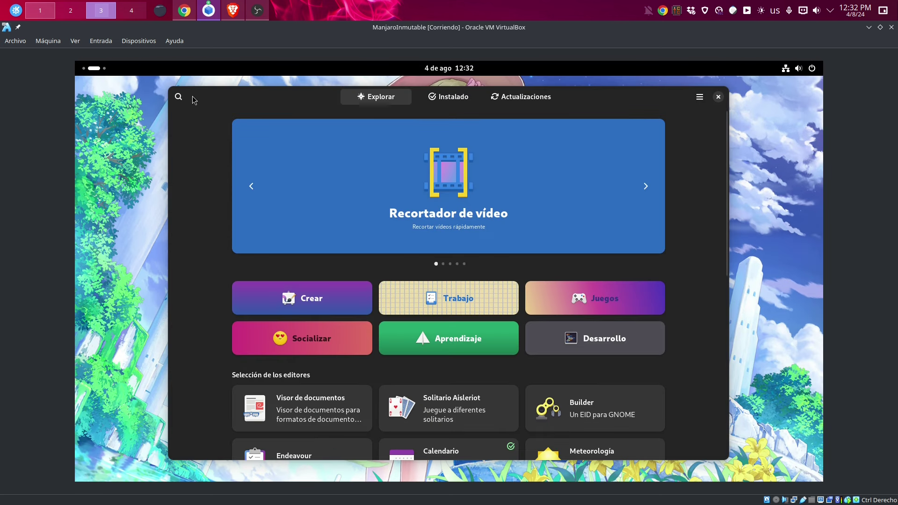
{"action": "left_click", "coordinate": [178, 96]}
{"action": "type", "text": "e"}
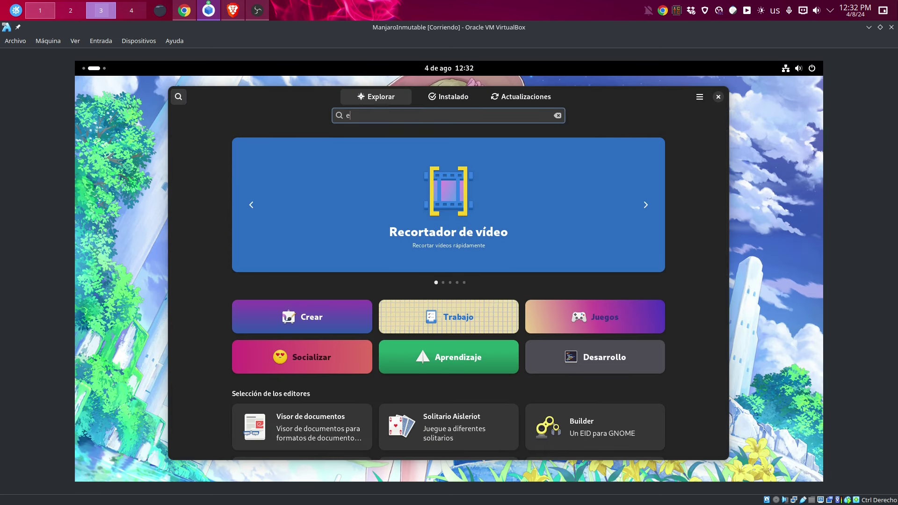
{"action": "type", "text": "xten"}
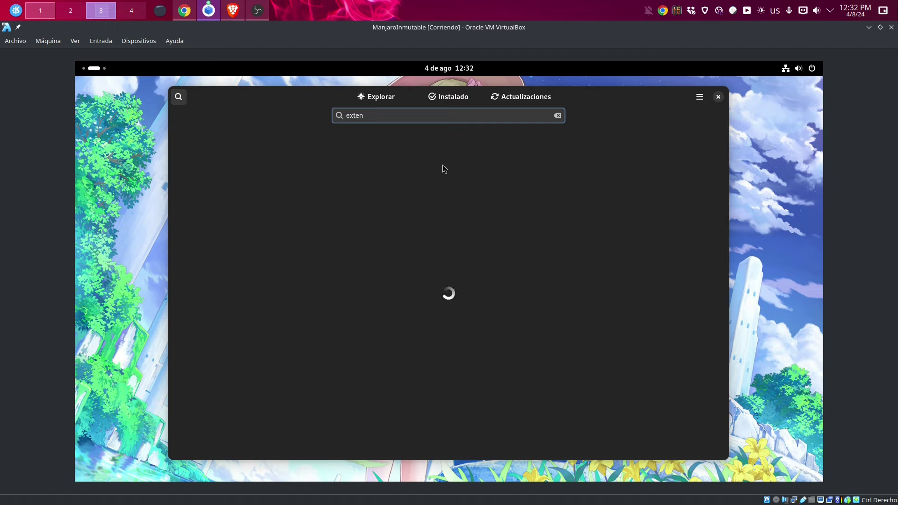
{"action": "type", "text": "sion"}
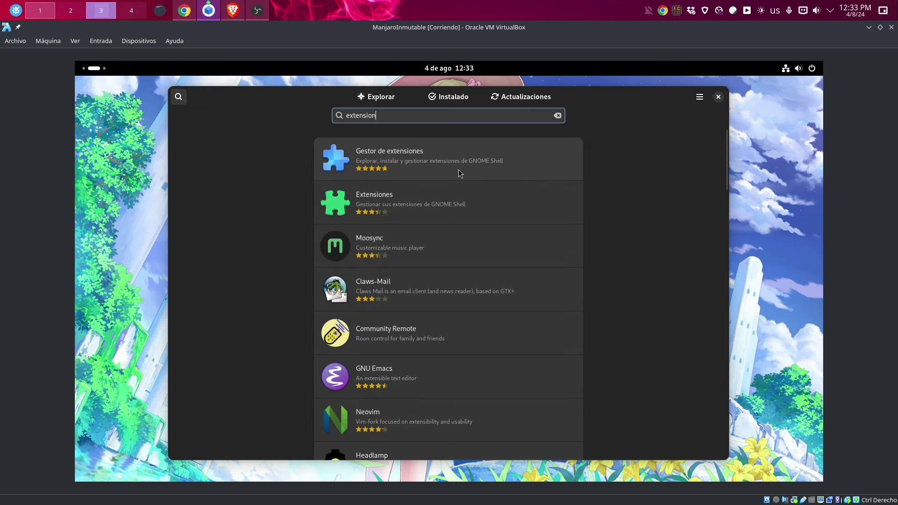
{"action": "left_click", "coordinate": [461, 173]}
{"action": "left_click", "coordinate": [623, 164]}
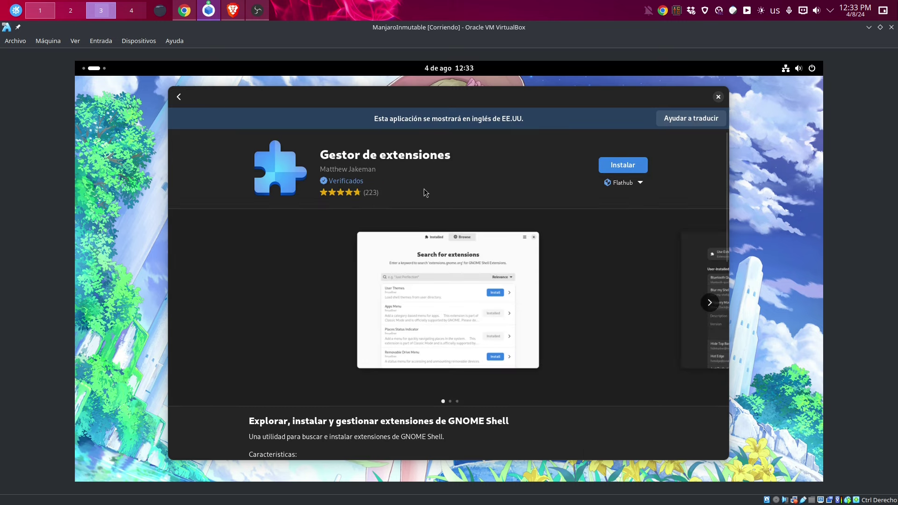
{"action": "left_click", "coordinate": [179, 97]}
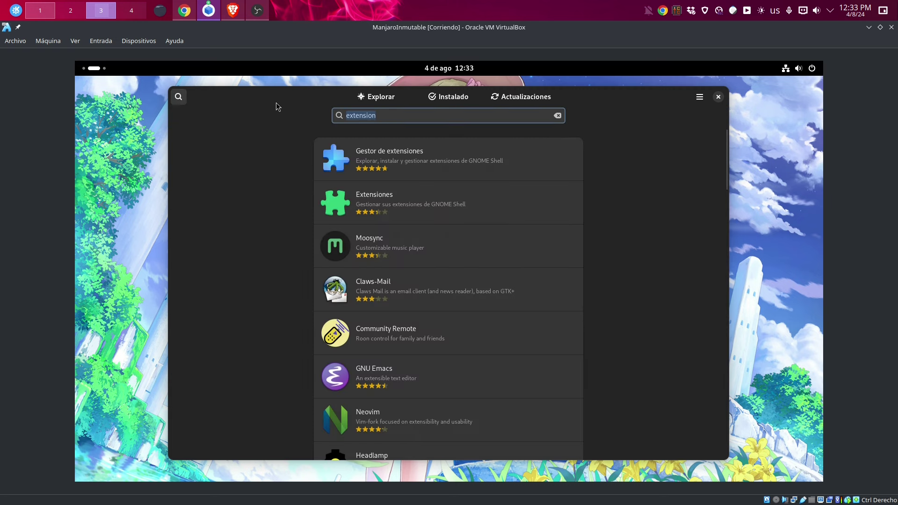
Browse the "extension" results and search the software store for "chromiu" instead
{"action": "scroll", "coordinate": [491, 299], "scroll_direction": "down", "scroll_amount": 5}
{"action": "scroll", "coordinate": [492, 299], "scroll_direction": "down", "scroll_amount": 5}
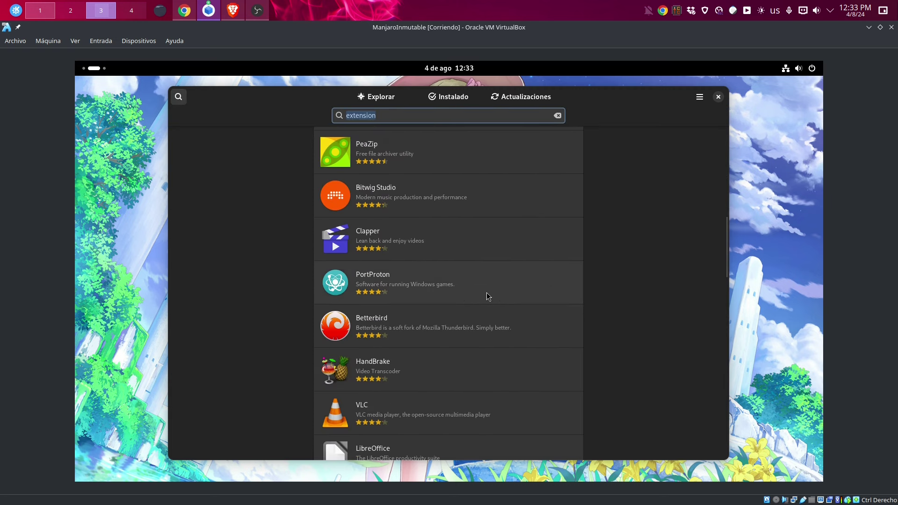
{"action": "scroll", "coordinate": [487, 297], "scroll_direction": "up", "scroll_amount": 4}
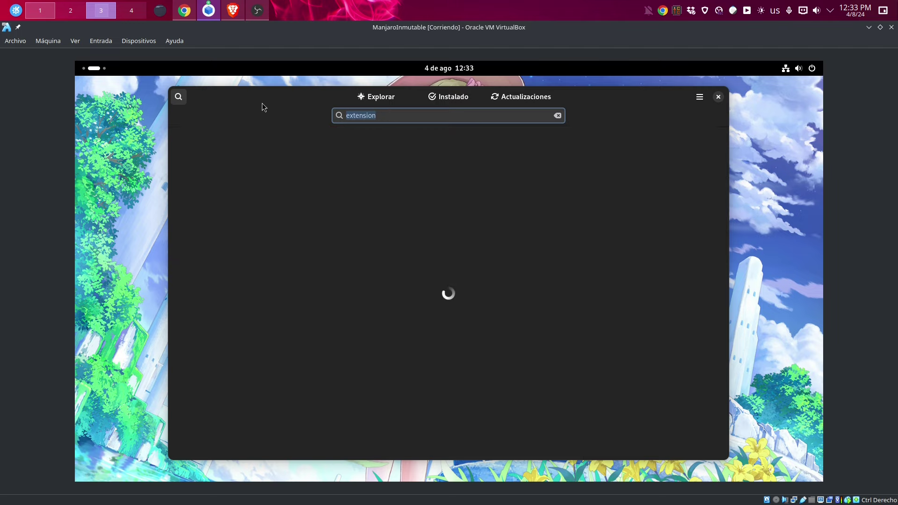
{"action": "type", "text": "chromiu"}
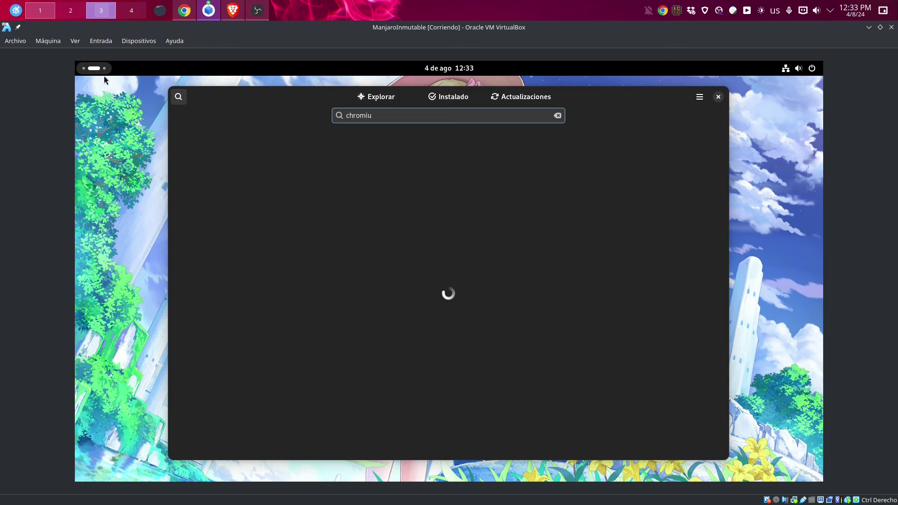
Return to the terminal workspace and compare the operating system details in the first Fedora and the Debian sessions
{"action": "scroll", "coordinate": [97, 71], "scroll_direction": "up", "scroll_amount": 1}
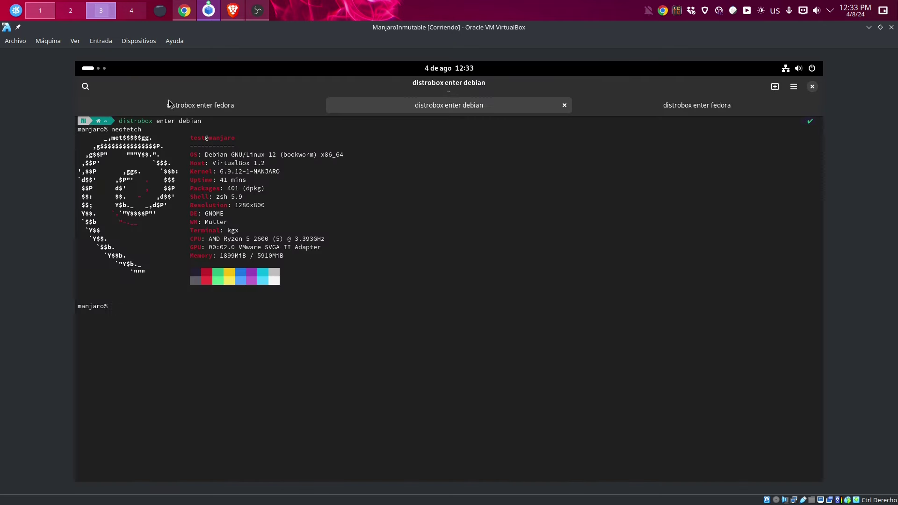
{"action": "left_click", "coordinate": [252, 107]}
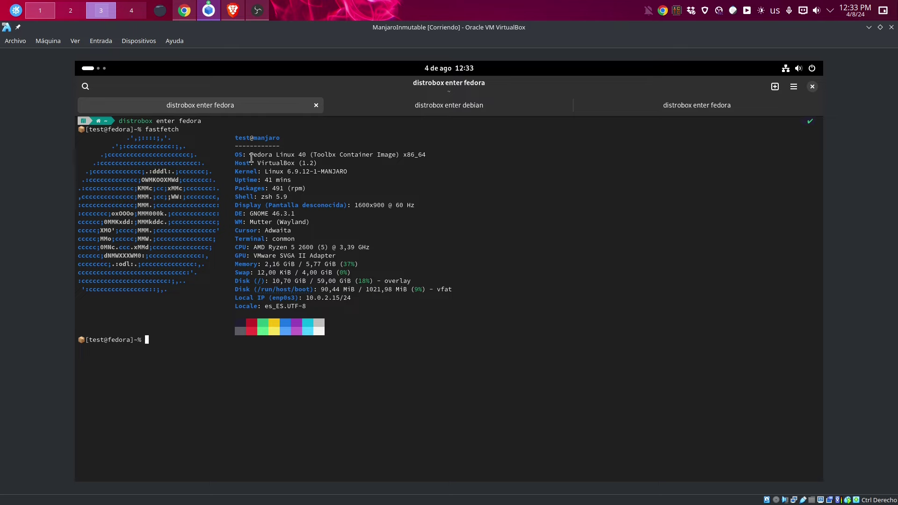
{"action": "left_click", "coordinate": [434, 111]}
{"action": "left_click", "coordinate": [241, 106]}
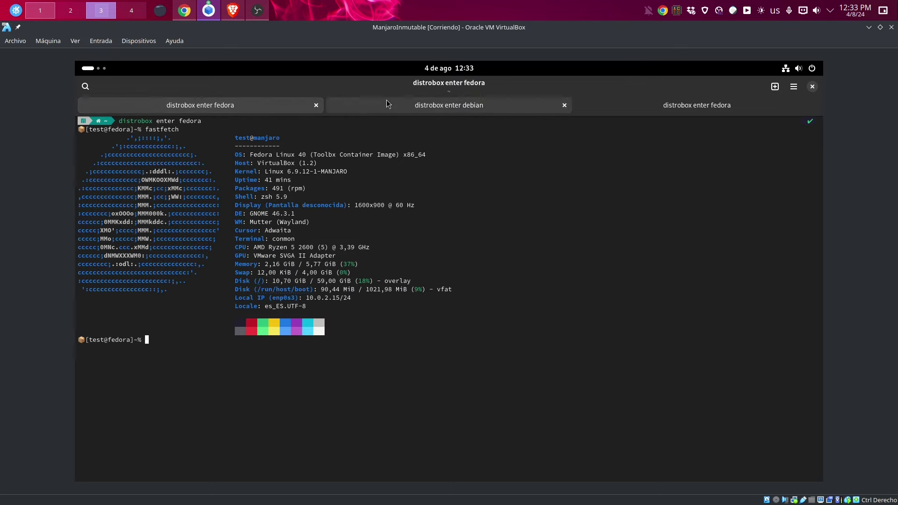
{"action": "left_click", "coordinate": [387, 104]}
{"action": "left_click", "coordinate": [235, 105]}
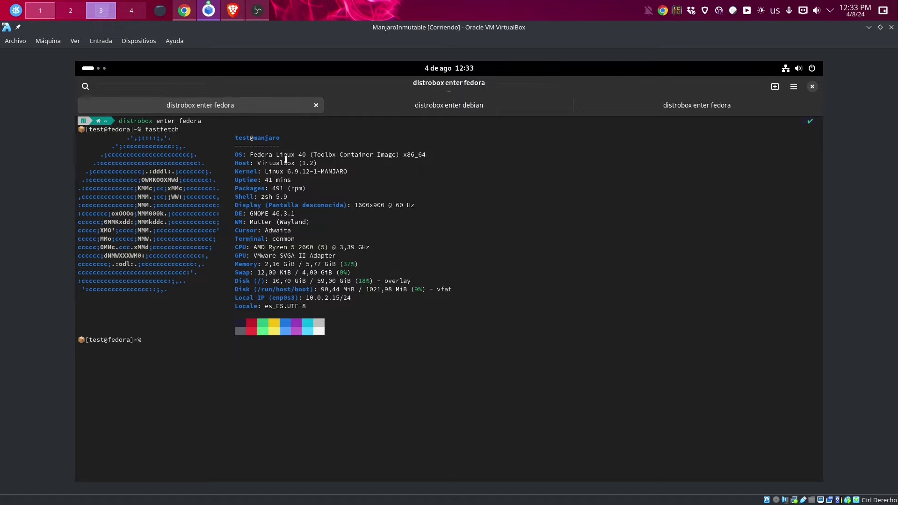
{"action": "left_click", "coordinate": [400, 111]}
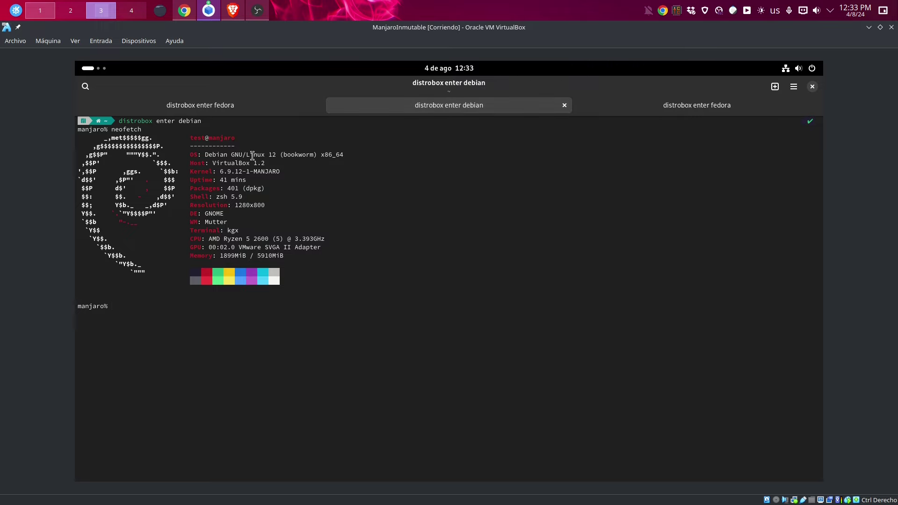
Highlight the kernel version in the first Fedora session's fastfetch output and compare it with the Debian session
{"action": "left_click", "coordinate": [222, 110]}
{"action": "left_click_drag", "start_coordinate": [265, 171], "coordinate": [317, 171]}
{"action": "left_click", "coordinate": [393, 110]}
{"action": "left_click", "coordinate": [304, 109]}
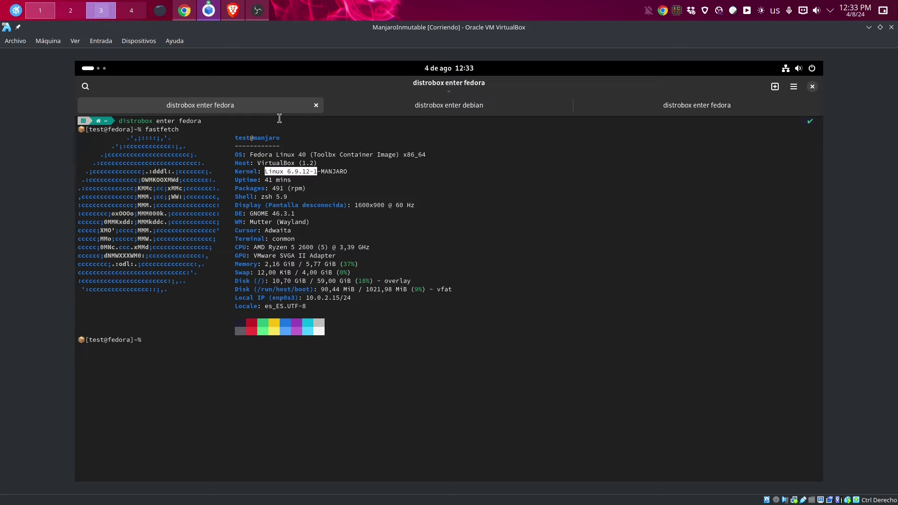
{"action": "left_click", "coordinate": [366, 107]}
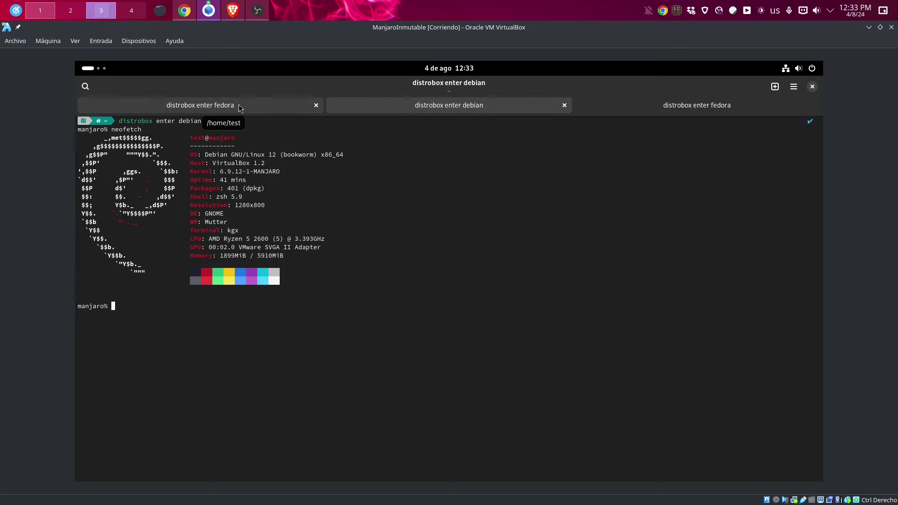
{"action": "left_click", "coordinate": [239, 105]}
Open the system settings and view the Acerca de page under Sistema
{"action": "left_click", "coordinate": [798, 68]}
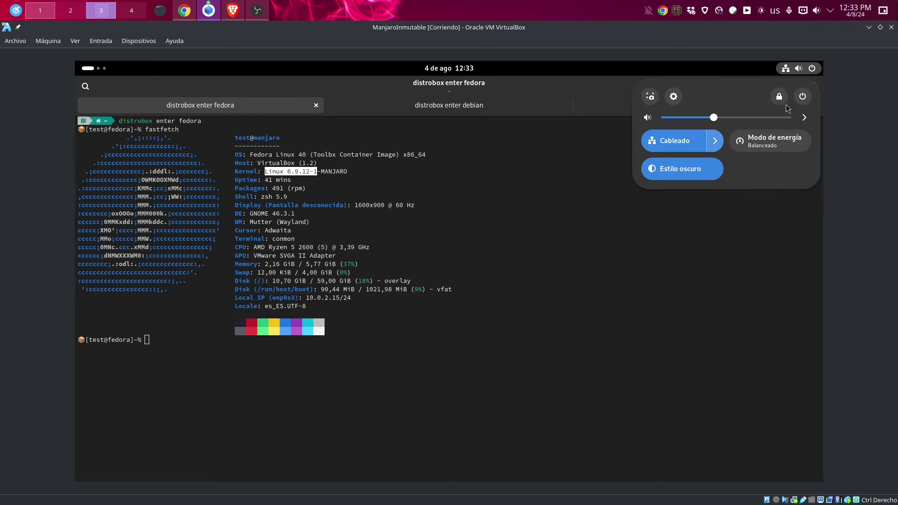
{"action": "left_click", "coordinate": [674, 96]}
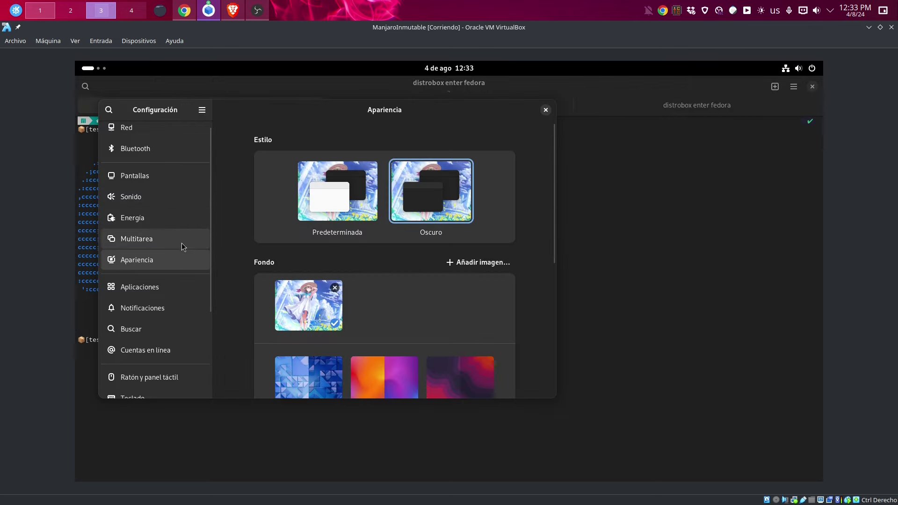
{"action": "scroll", "coordinate": [183, 248], "scroll_direction": "down", "scroll_amount": 5}
{"action": "left_click", "coordinate": [181, 385]}
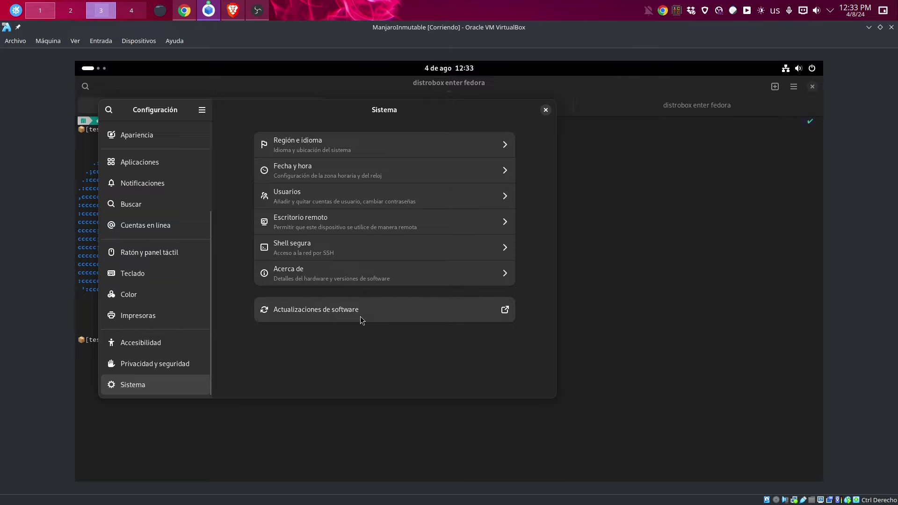
{"action": "left_click", "coordinate": [340, 276]}
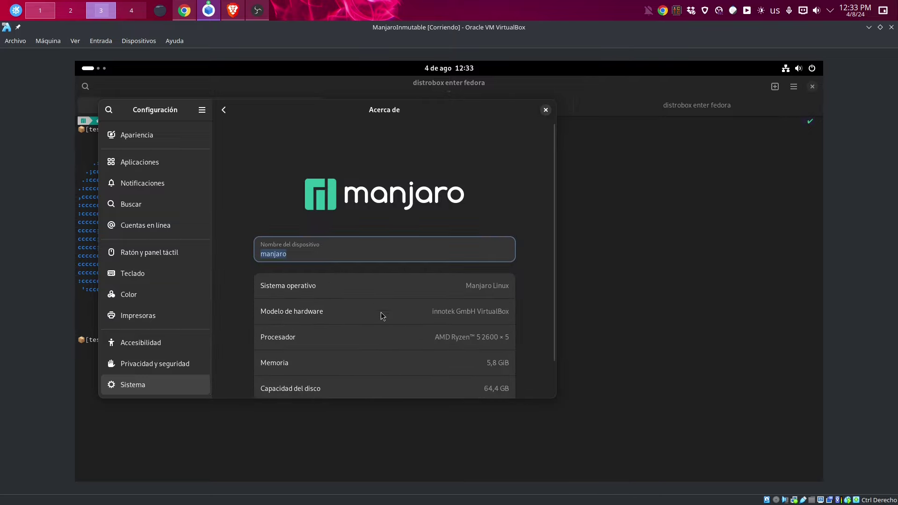
{"action": "scroll", "coordinate": [397, 337], "scroll_direction": "down", "scroll_amount": 2}
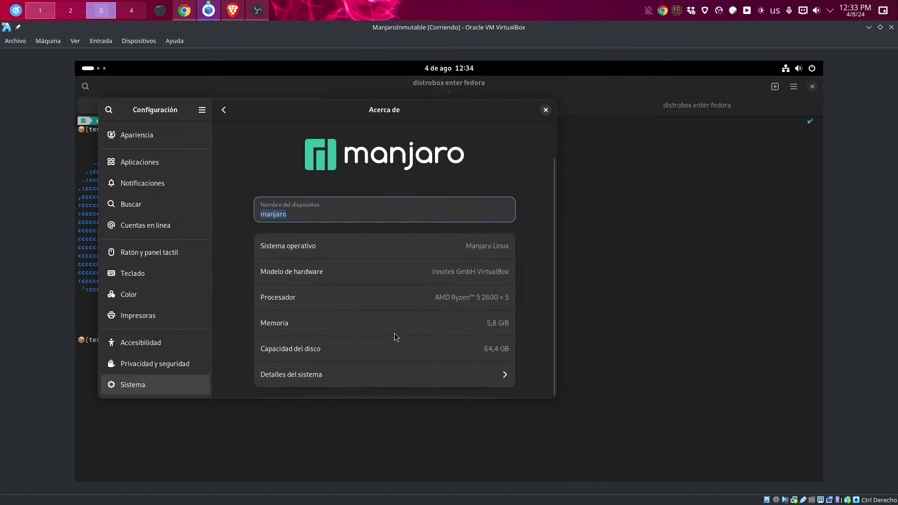
Examine the hardware and software information in Detalles del sistema, and close the details and the settings window
{"action": "left_click", "coordinate": [441, 379]}
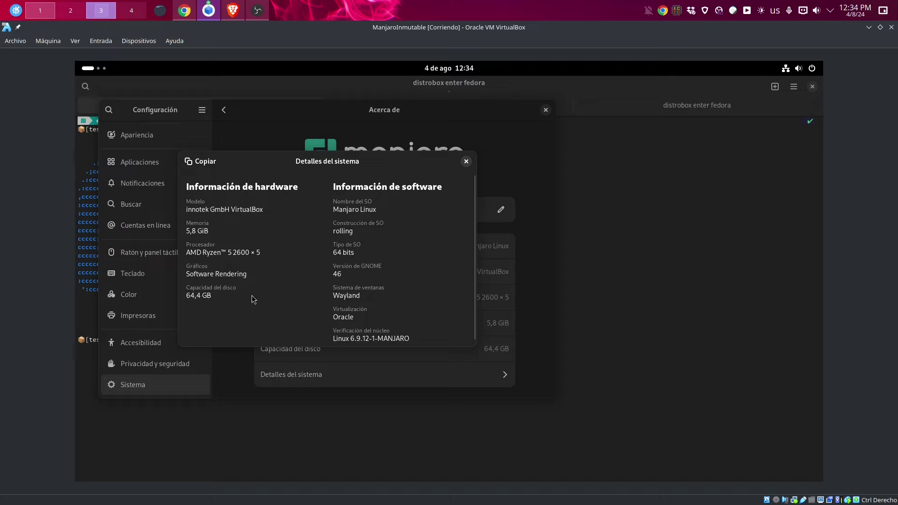
{"action": "left_click", "coordinate": [467, 162]}
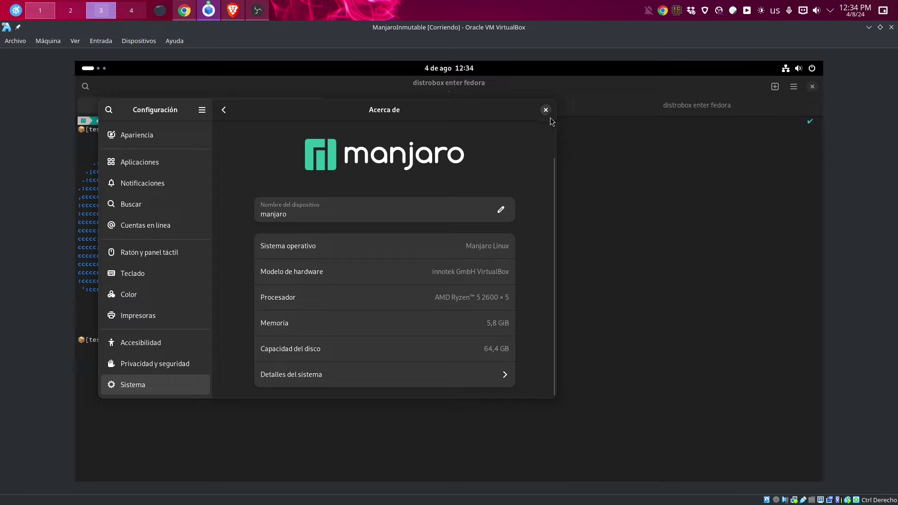
{"action": "left_click_drag", "start_coordinate": [439, 298], "coordinate": [513, 295]}
{"action": "left_click", "coordinate": [546, 111]}
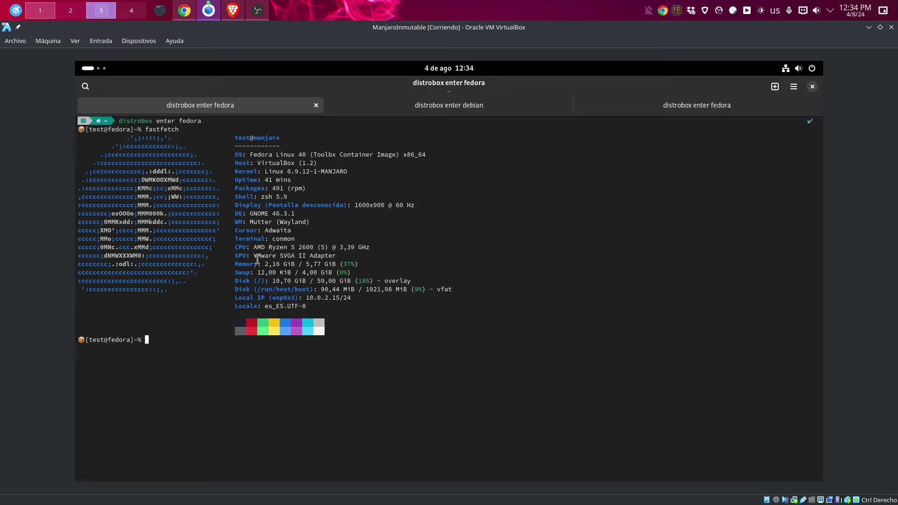
Highlight the memory usage and the swap usage in the Fedora session's fastfetch output
{"action": "left_click_drag", "start_coordinate": [257, 264], "coordinate": [312, 261]}
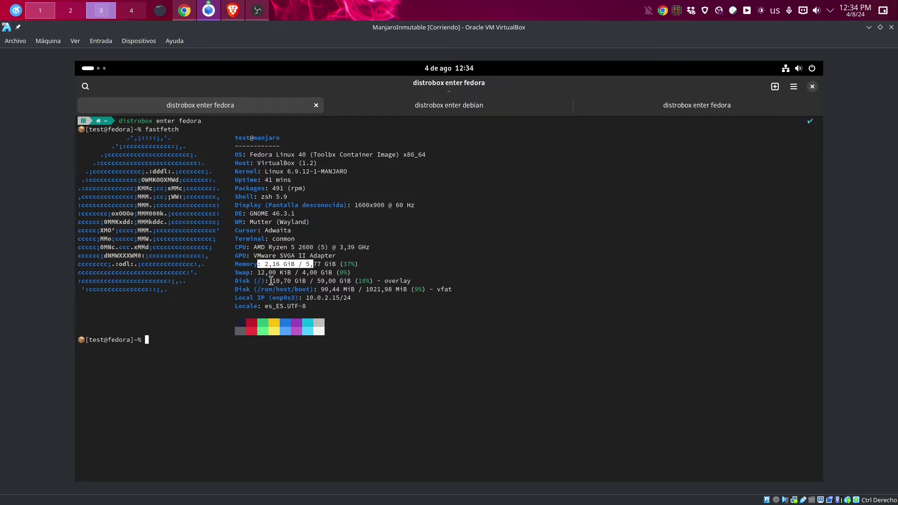
{"action": "left_click_drag", "start_coordinate": [253, 272], "coordinate": [334, 274]}
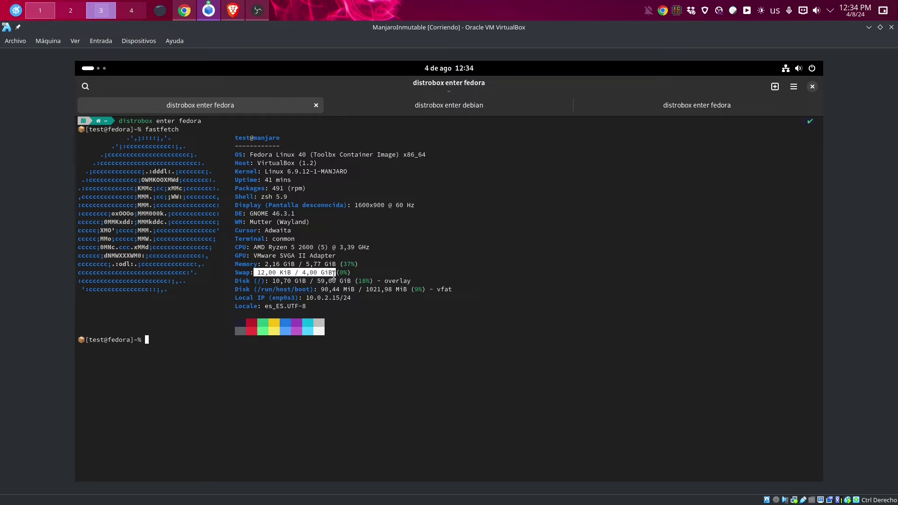
{"action": "left_click", "coordinate": [262, 280]}
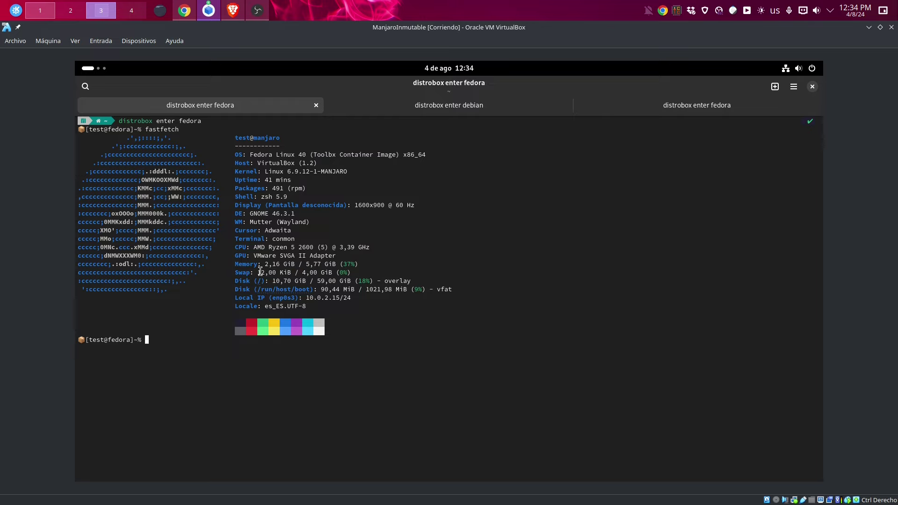
{"action": "left_click_drag", "start_coordinate": [261, 273], "coordinate": [334, 270]}
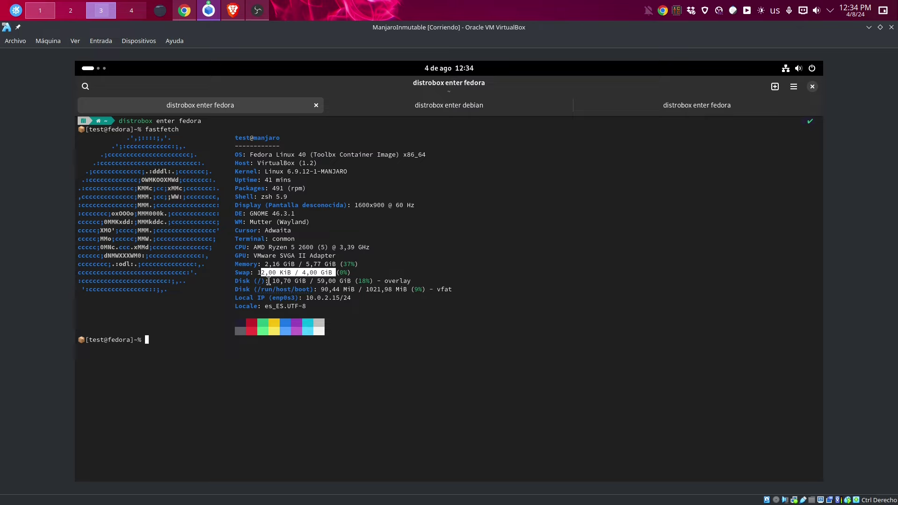
Highlight the root disk usage and the /run/host/boot disk usage in the Fedora session's fastfetch output, and clear the selection
{"action": "left_click_drag", "start_coordinate": [271, 281], "coordinate": [340, 281]}
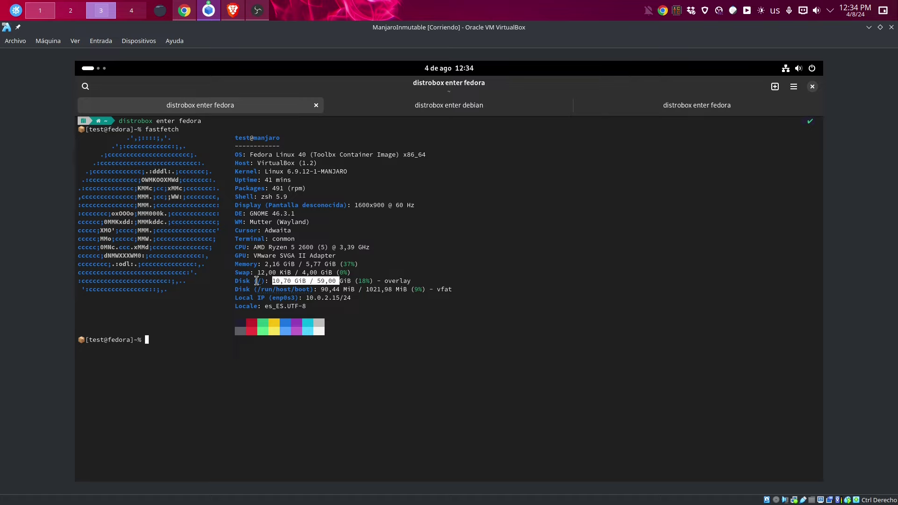
{"action": "left_click_drag", "start_coordinate": [320, 289], "coordinate": [395, 289]}
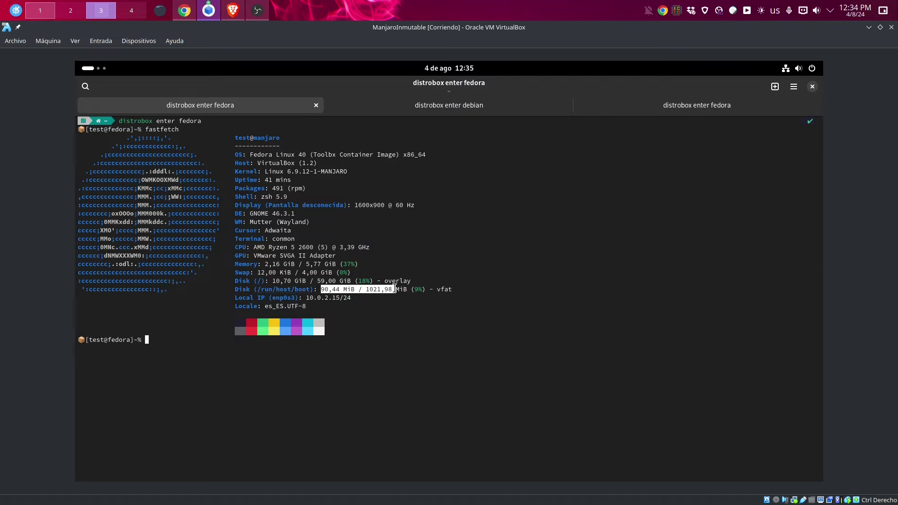
{"action": "left_click", "coordinate": [394, 289]}
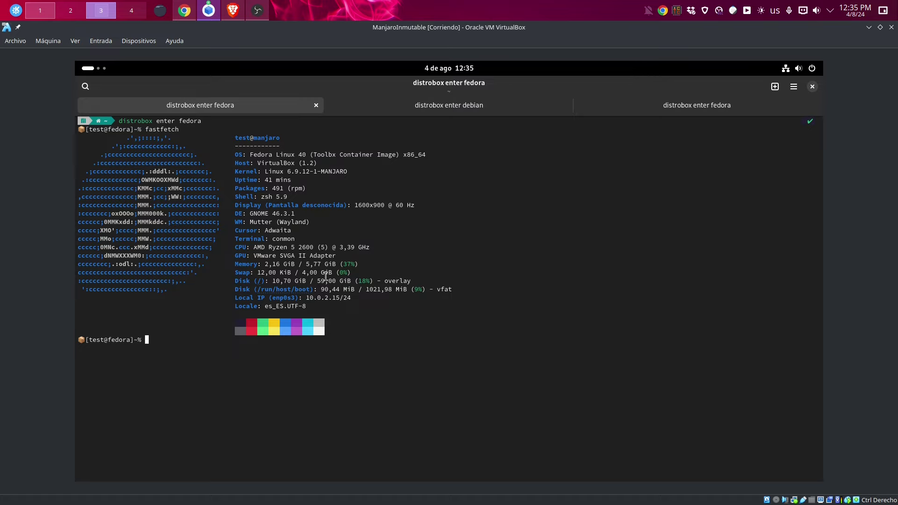
Compare the Debian session's neofetch output with the Fedora session and highlight the Debian memory usage
{"action": "left_click", "coordinate": [452, 107]}
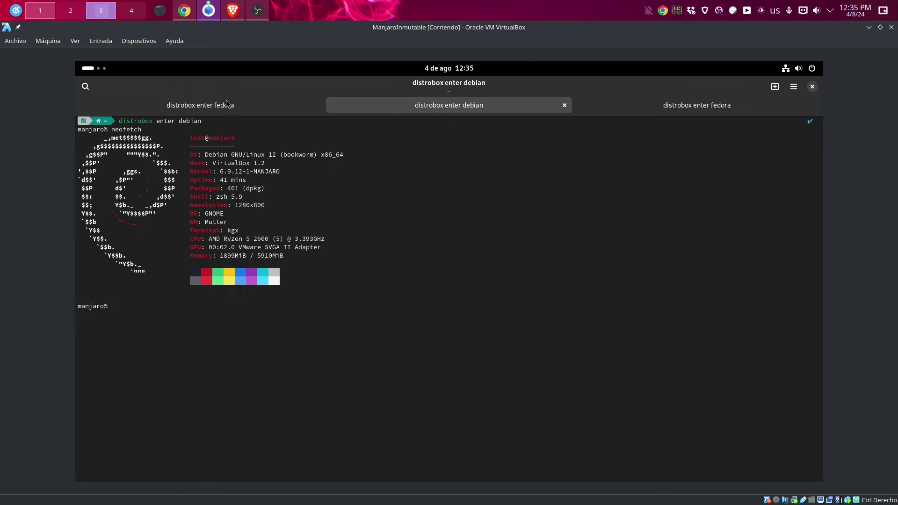
{"action": "left_click", "coordinate": [202, 100]}
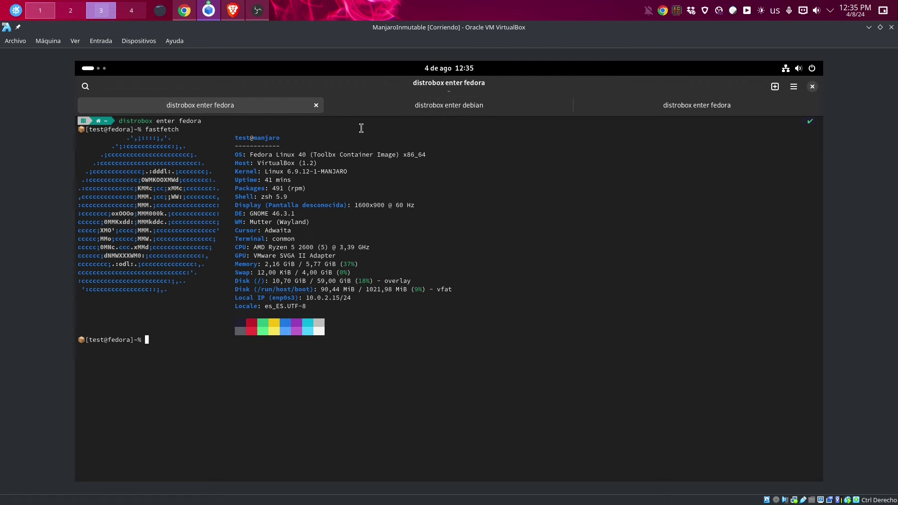
{"action": "left_click", "coordinate": [421, 112]}
{"action": "left_click_drag", "start_coordinate": [216, 257], "coordinate": [257, 257]}
Examine the btop process list in the second Fedora session
{"action": "left_click", "coordinate": [658, 106]}
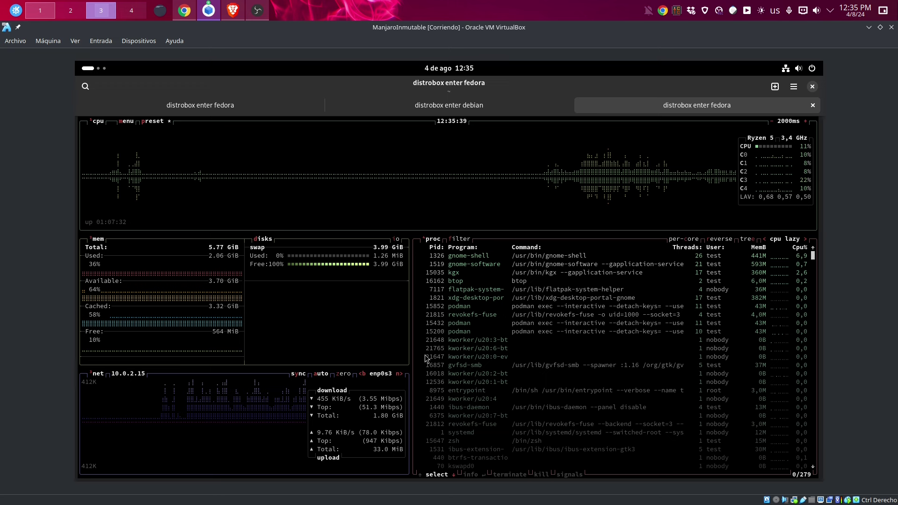
{"action": "scroll", "coordinate": [581, 274], "scroll_direction": "down", "scroll_amount": 4}
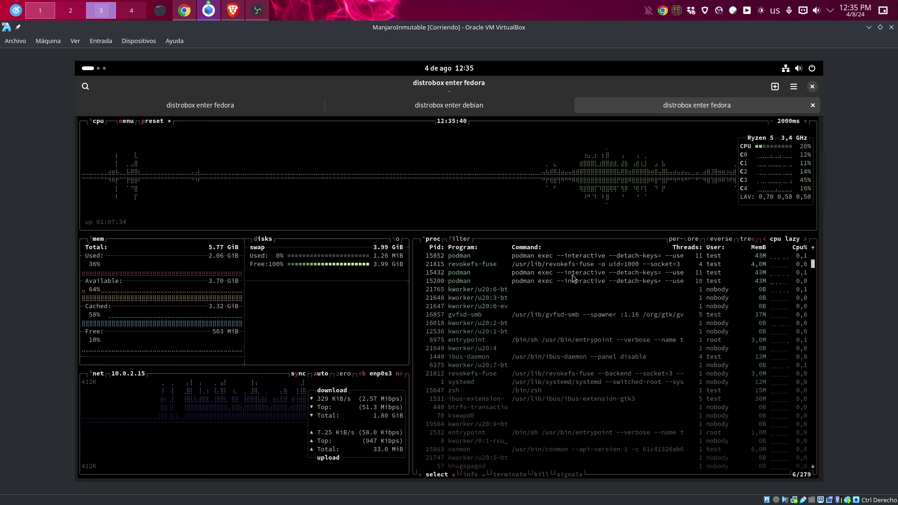
{"action": "scroll", "coordinate": [581, 274], "scroll_direction": "up", "scroll_amount": 4}
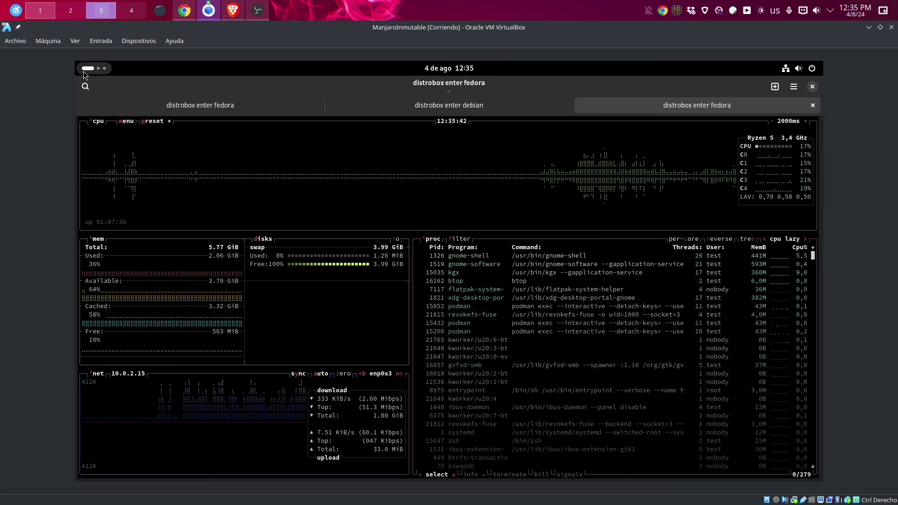
Switch to the software store's workspace and install Chromium Web Browser from Flathub
{"action": "scroll", "coordinate": [85, 75], "scroll_direction": "down", "scroll_amount": 1}
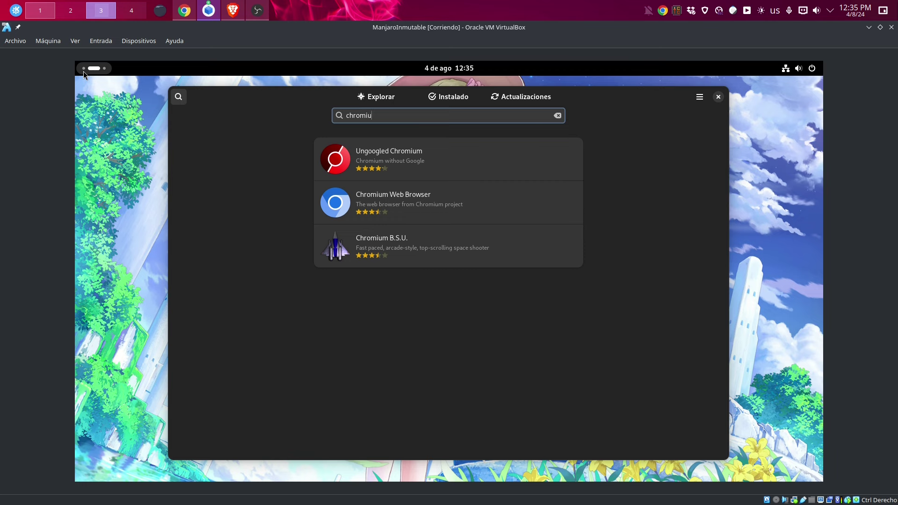
{"action": "left_click", "coordinate": [472, 196]}
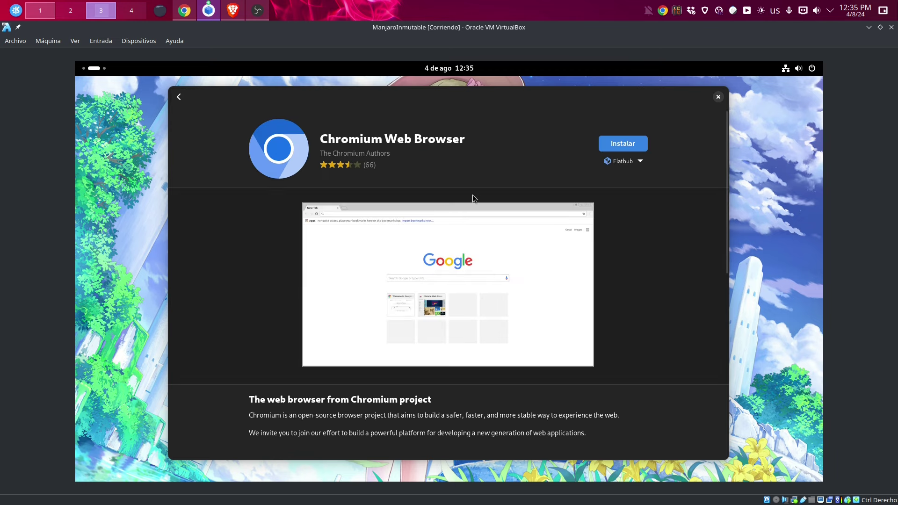
{"action": "left_click", "coordinate": [613, 143]}
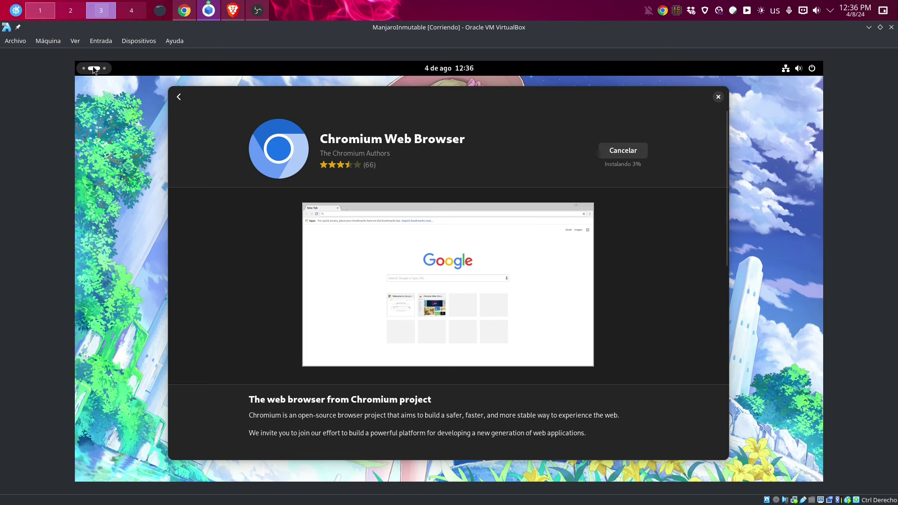
Check btop's resource usage on the terminal workspace during the Chromium installation and return to the software store
{"action": "scroll", "coordinate": [93, 69], "scroll_direction": "up", "scroll_amount": 1}
{"action": "scroll", "coordinate": [93, 69], "scroll_direction": "down", "scroll_amount": 2}
{"action": "scroll", "coordinate": [93, 69], "scroll_direction": "up", "scroll_amount": 1}
{"action": "scroll", "coordinate": [101, 72], "scroll_direction": "up", "scroll_amount": 1}
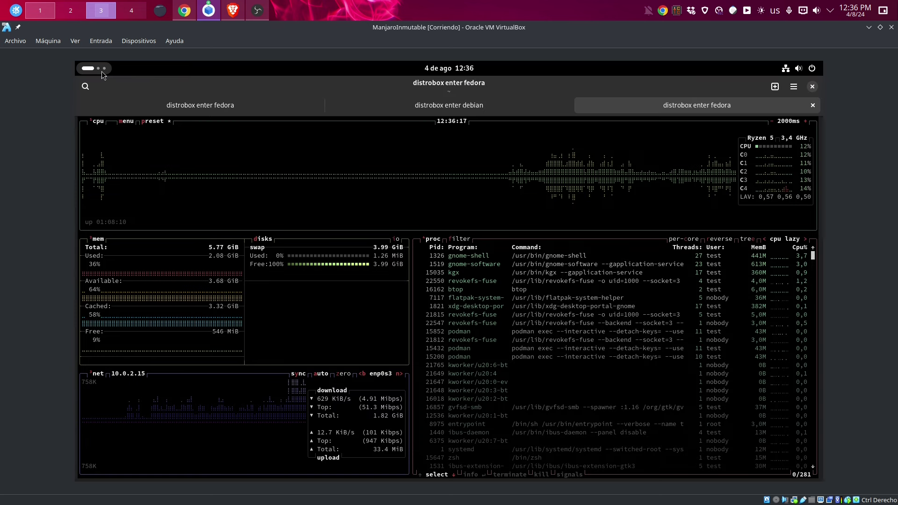
{"action": "scroll", "coordinate": [102, 71], "scroll_direction": "down", "scroll_amount": 1}
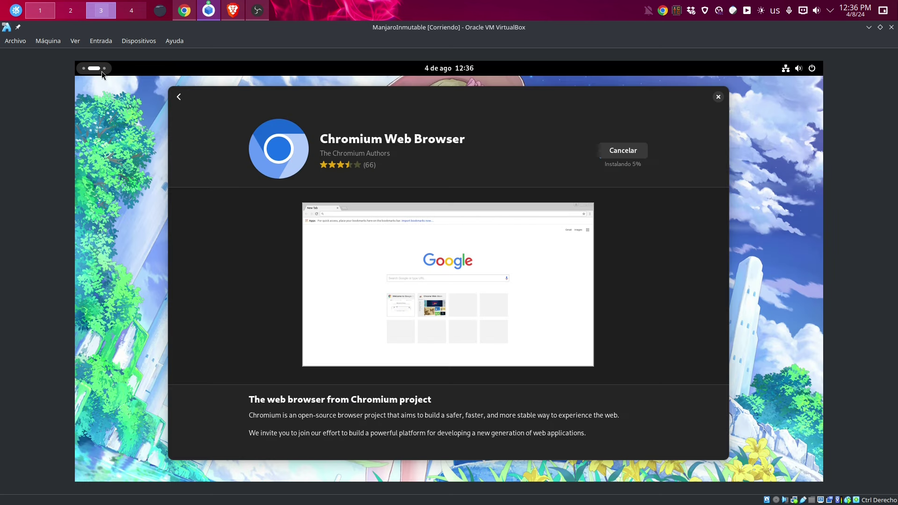
Examine the software store's Instalado list, including the installations in process, the applications and the add-ons
{"action": "left_click", "coordinate": [183, 97]}
{"action": "left_click", "coordinate": [450, 100]}
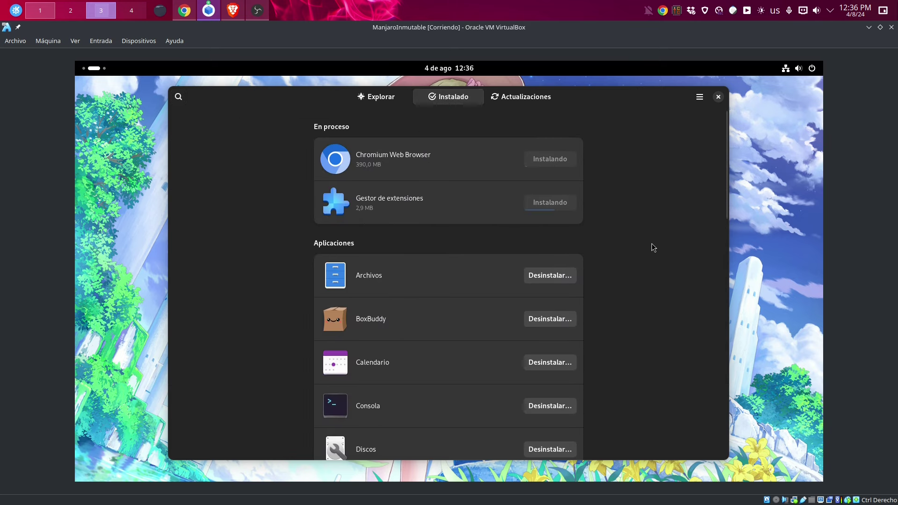
{"action": "scroll", "coordinate": [422, 292], "scroll_direction": "down", "scroll_amount": 1}
{"action": "scroll", "coordinate": [421, 290], "scroll_direction": "down", "scroll_amount": 10}
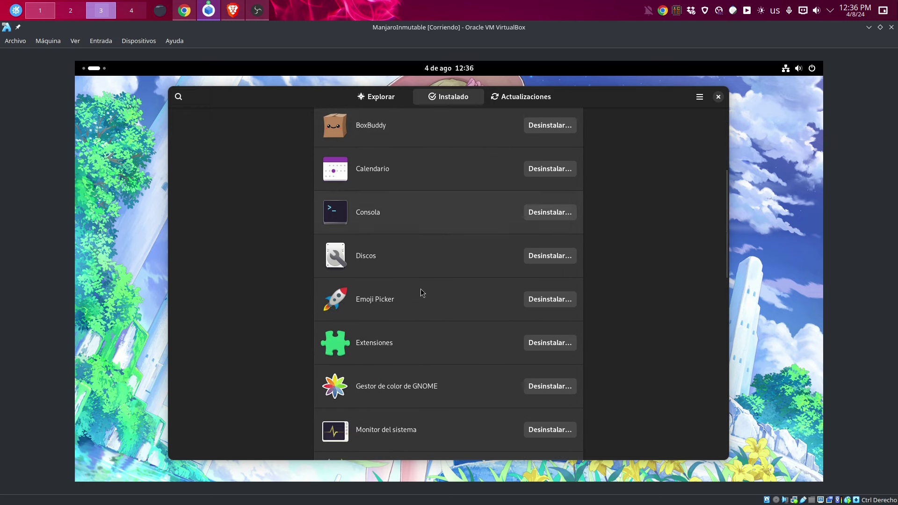
{"action": "scroll", "coordinate": [417, 286], "scroll_direction": "down", "scroll_amount": 8}
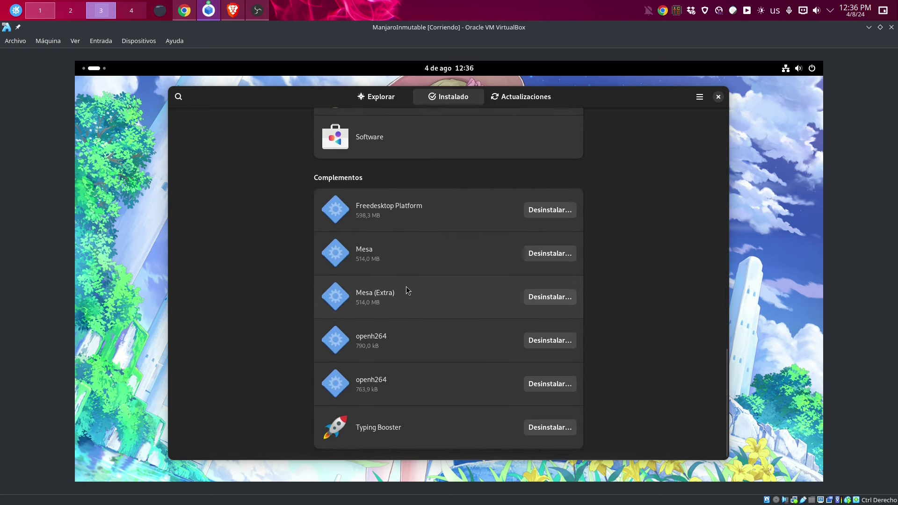
{"action": "scroll", "coordinate": [394, 273], "scroll_direction": "up", "scroll_amount": 6}
{"action": "scroll", "coordinate": [389, 270], "scroll_direction": "up", "scroll_amount": 5}
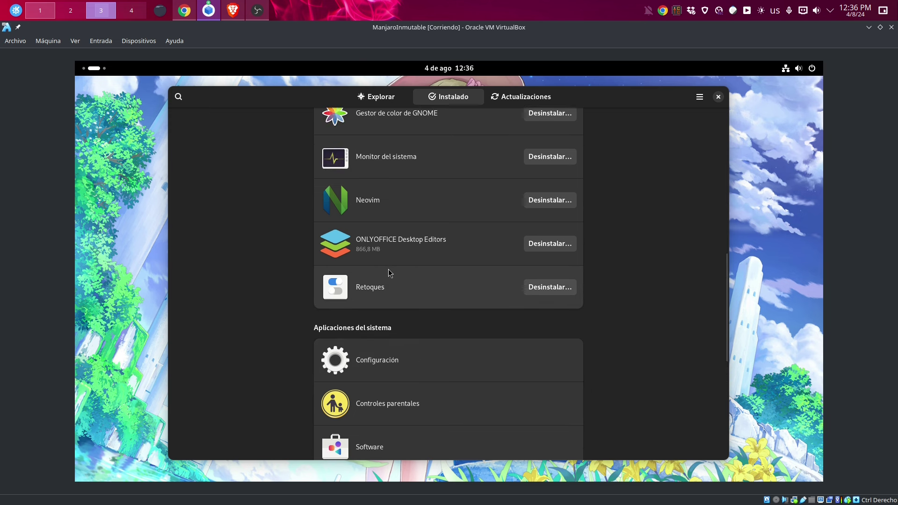
Open BoxBuddy from the application overview on the empty third workspace
{"action": "scroll", "coordinate": [105, 71], "scroll_direction": "down", "scroll_amount": 1}
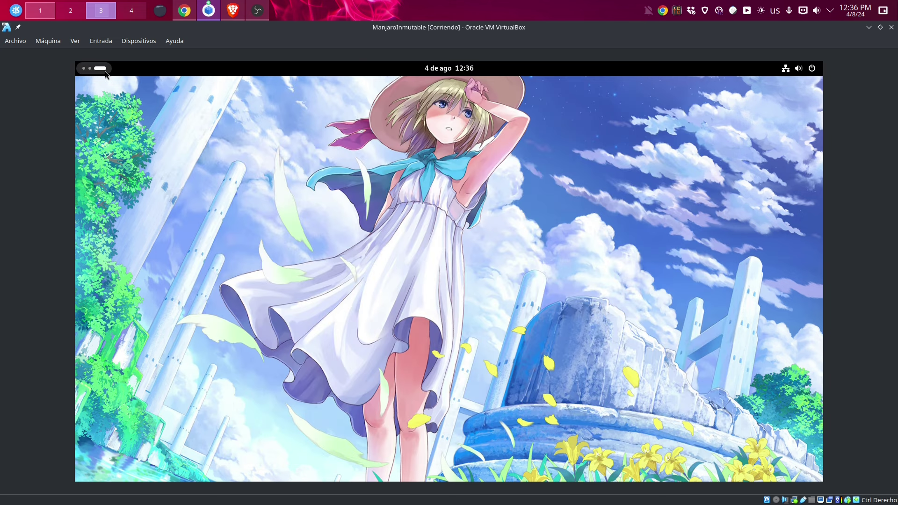
{"action": "scroll", "coordinate": [105, 71], "scroll_direction": "up", "scroll_amount": 2}
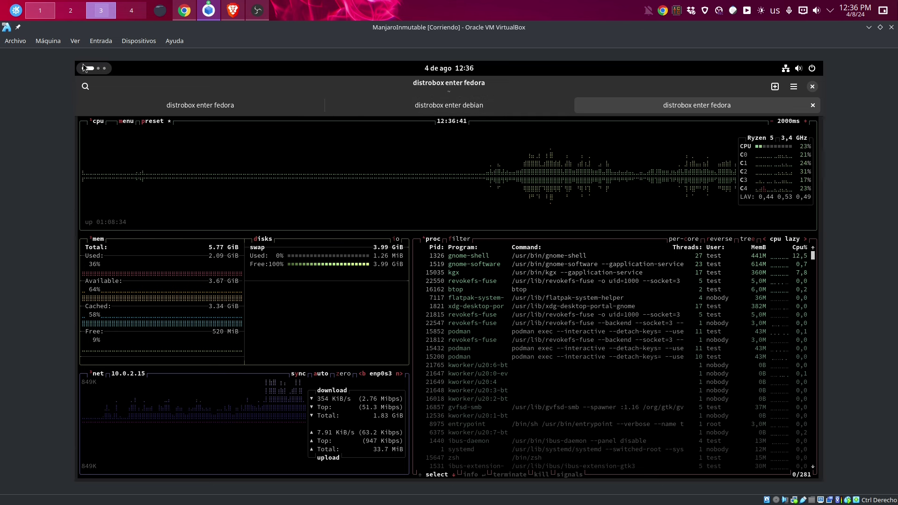
{"action": "scroll", "coordinate": [89, 69], "scroll_direction": "down", "scroll_amount": 2}
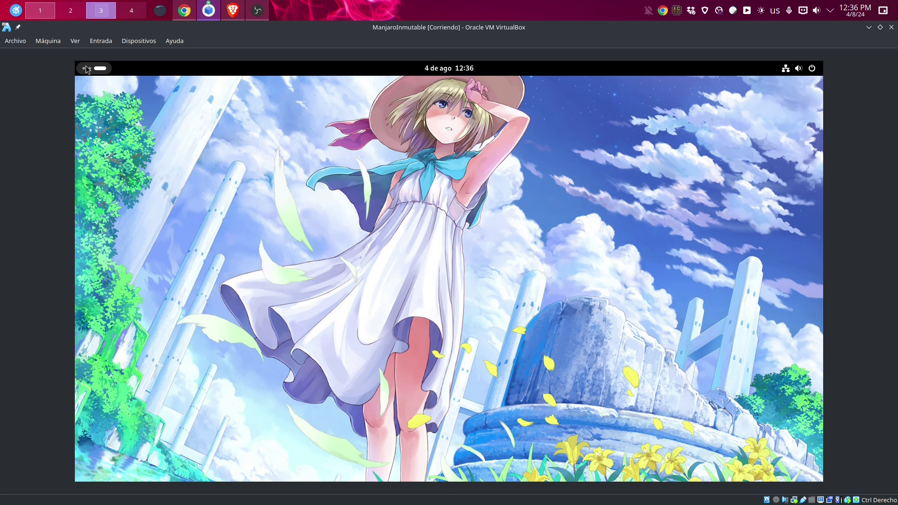
{"action": "left_click", "coordinate": [87, 69]}
{"action": "left_click", "coordinate": [524, 453]}
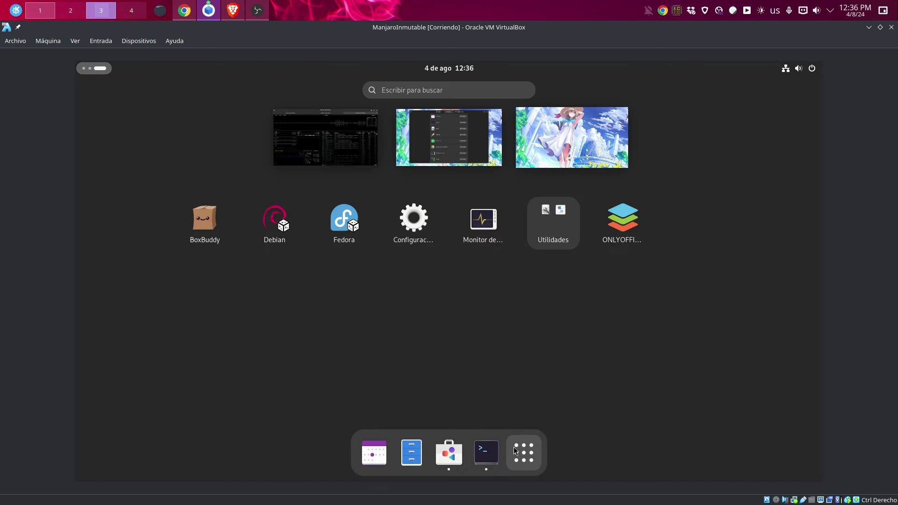
{"action": "left_click", "coordinate": [215, 226]}
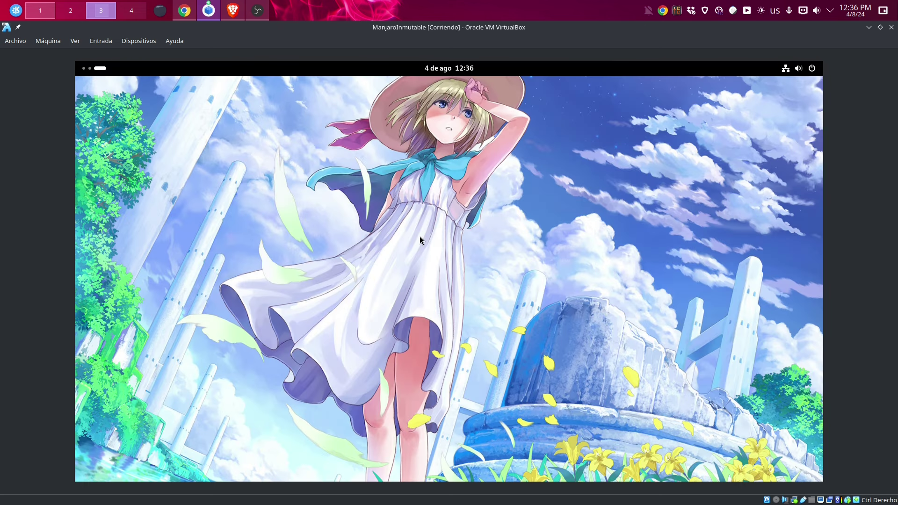
{"action": "left_click_drag", "start_coordinate": [459, 142], "coordinate": [419, 147]}
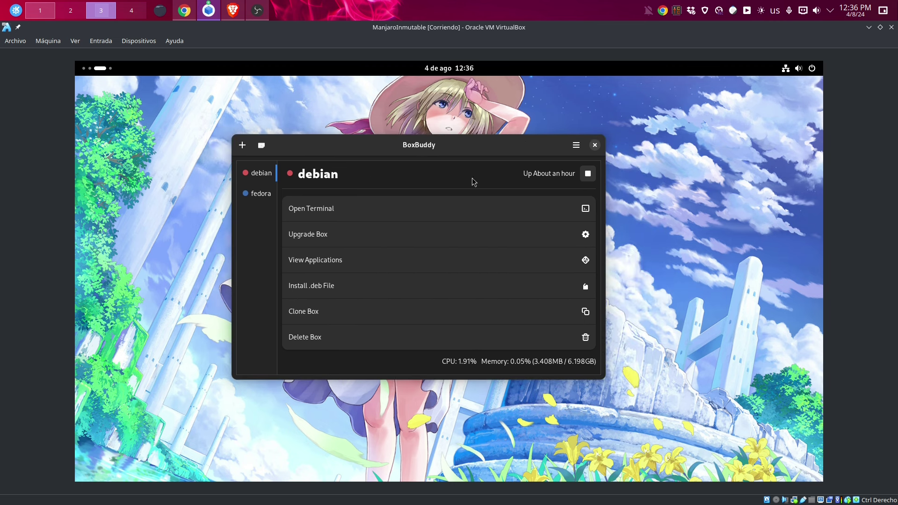
Compare the details and available actions of the fedora and debian boxes in BoxBuddy
{"action": "left_click", "coordinate": [261, 194]}
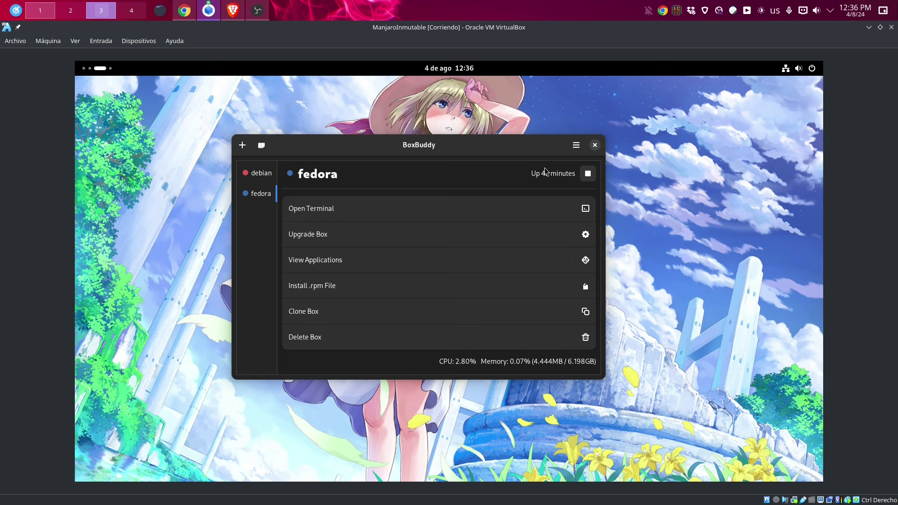
{"action": "left_click", "coordinate": [260, 173]}
{"action": "left_click", "coordinate": [257, 201]}
{"action": "left_click", "coordinate": [270, 182]}
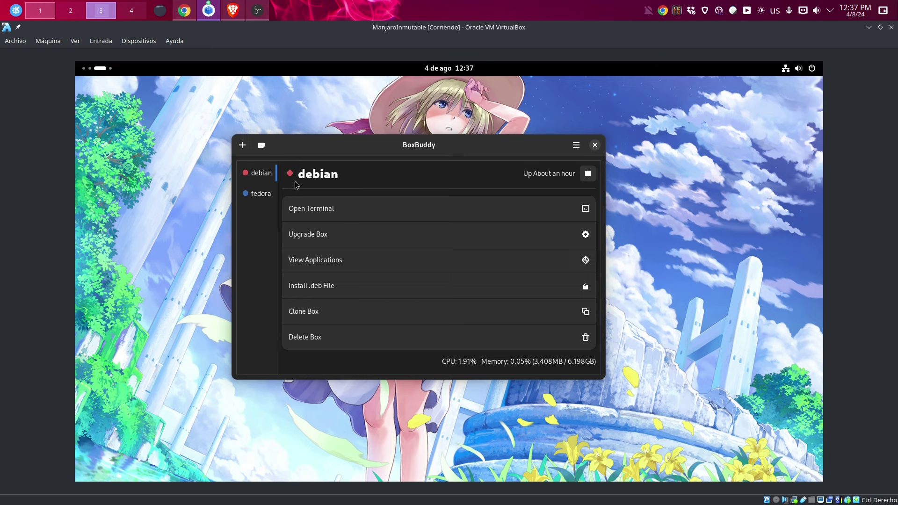
{"action": "left_click", "coordinate": [257, 194]}
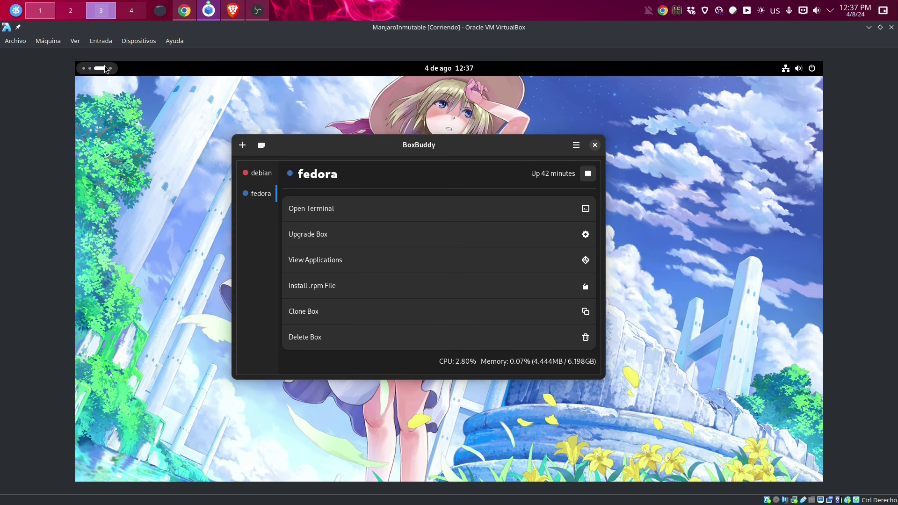
Revisit the Fedora terminal sessions and the btop monitor, and return to BoxBuddy
{"action": "scroll", "coordinate": [104, 69], "scroll_direction": "up", "scroll_amount": 2}
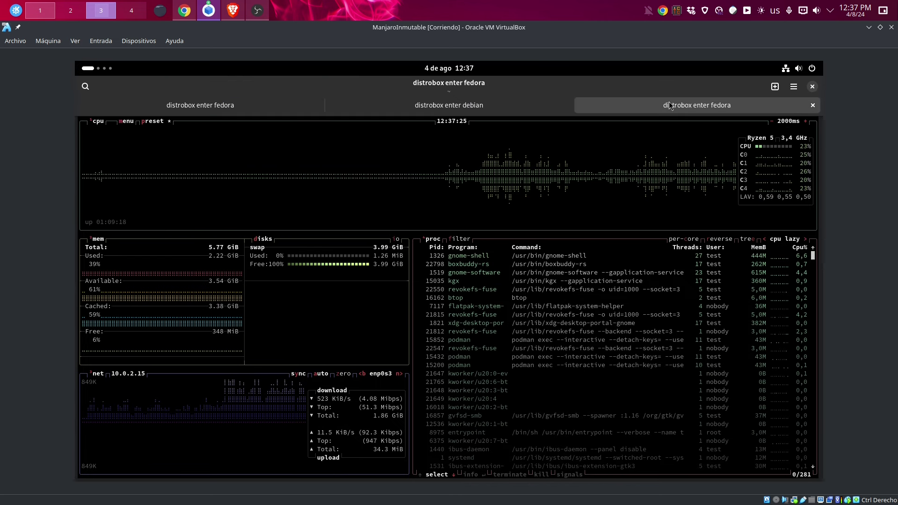
{"action": "left_click", "coordinate": [253, 104]}
{"action": "key", "text": "alt+3"}
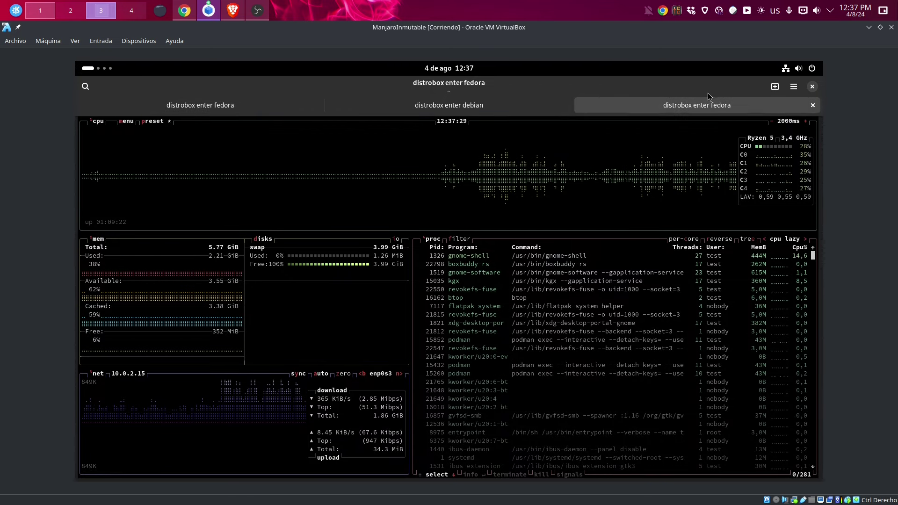
{"action": "left_click", "coordinate": [774, 87]}
{"action": "scroll", "coordinate": [109, 69], "scroll_direction": "down", "scroll_amount": 2}
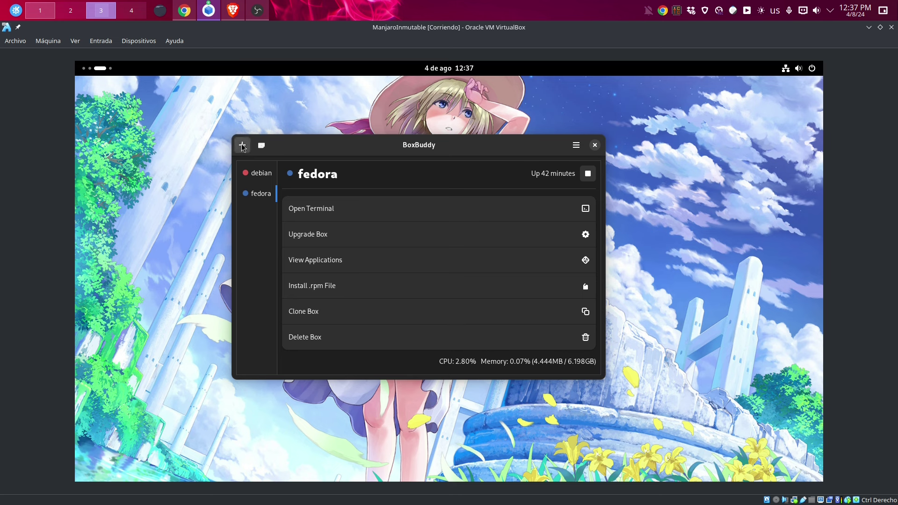
Start a new distrobox in BoxBuddy and examine the available images from alma and alpine through the debian entries
{"action": "left_click", "coordinate": [242, 146]}
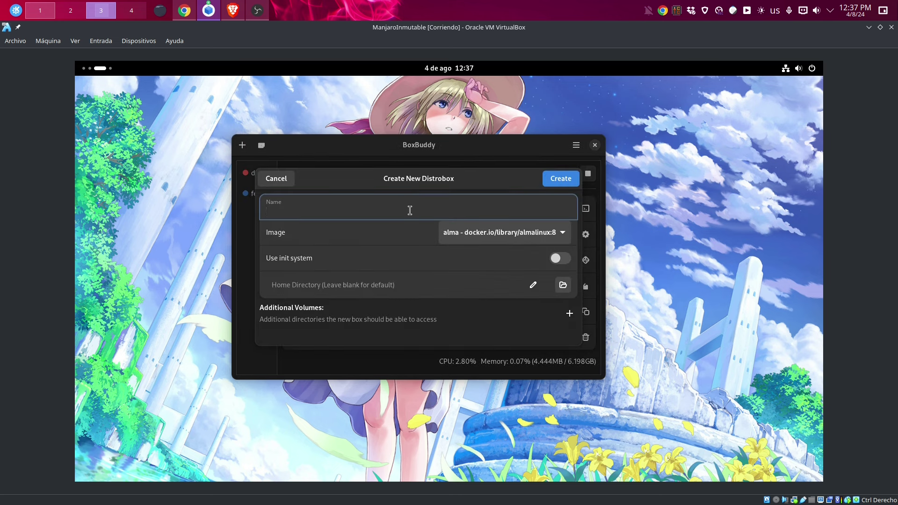
{"action": "left_click", "coordinate": [562, 235]}
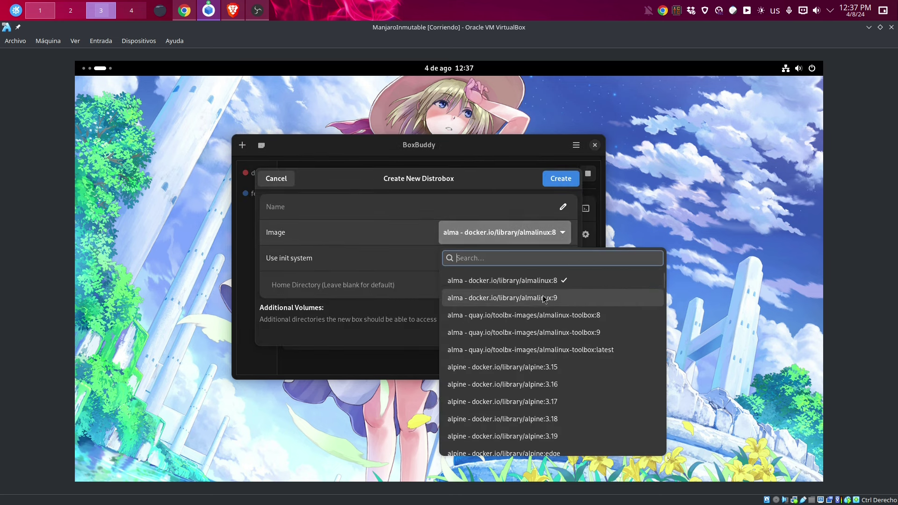
{"action": "scroll", "coordinate": [552, 351], "scroll_direction": "down", "scroll_amount": 8}
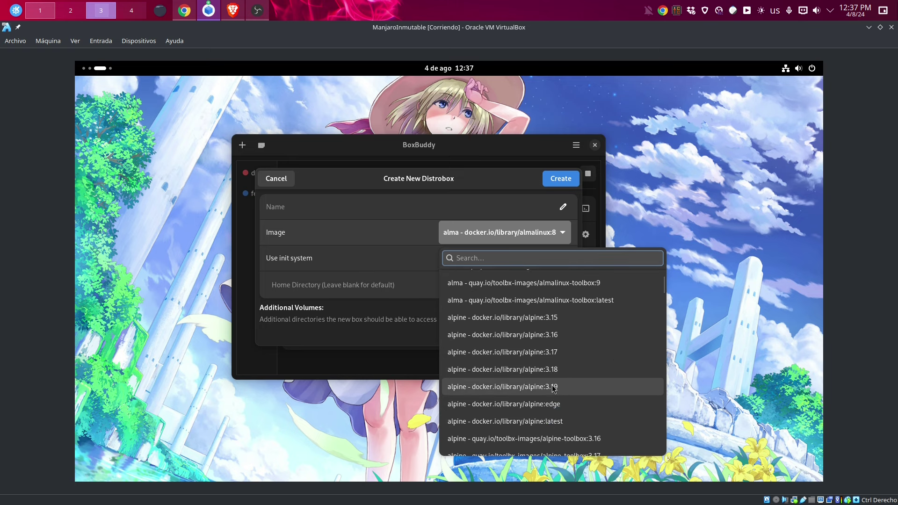
{"action": "scroll", "coordinate": [552, 385], "scroll_direction": "down", "scroll_amount": 1}
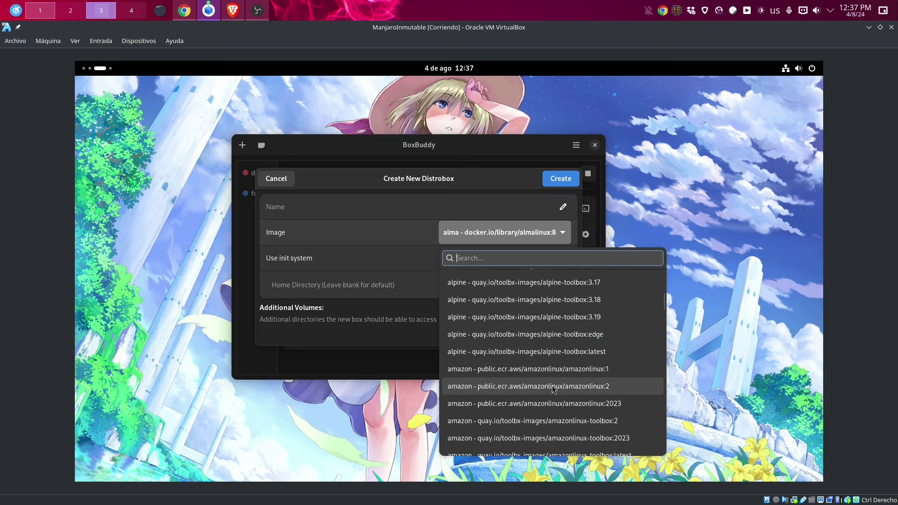
{"action": "scroll", "coordinate": [552, 386], "scroll_direction": "down", "scroll_amount": 2}
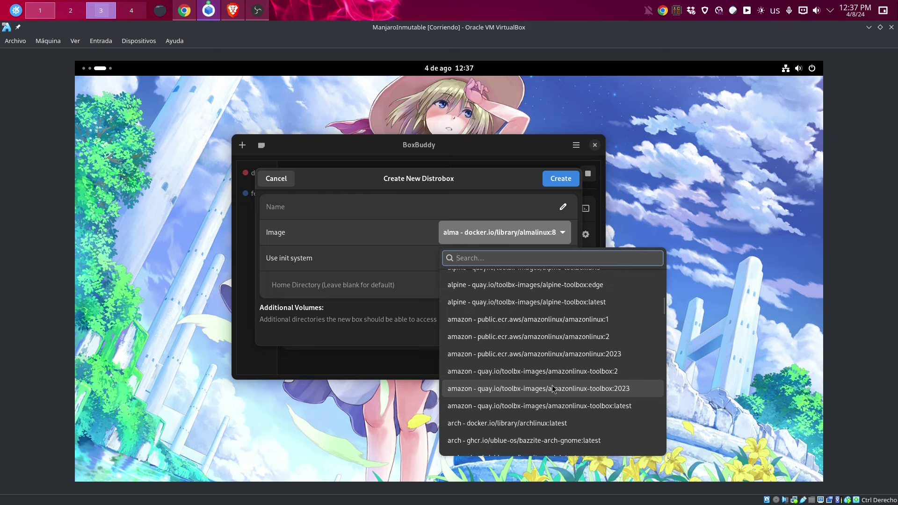
{"action": "scroll", "coordinate": [552, 388], "scroll_direction": "down", "scroll_amount": 3}
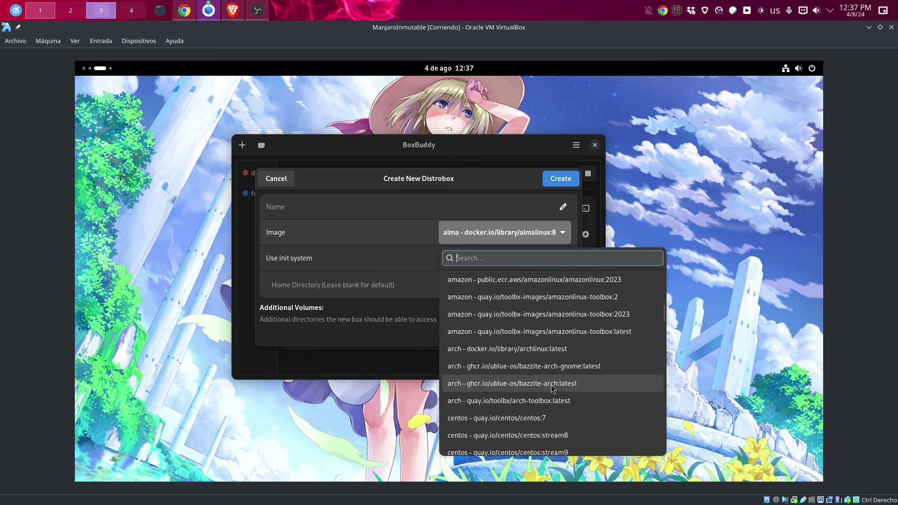
{"action": "scroll", "coordinate": [552, 388], "scroll_direction": "down", "scroll_amount": 2}
{"action": "scroll", "coordinate": [553, 389], "scroll_direction": "down", "scroll_amount": 2}
{"action": "scroll", "coordinate": [552, 389], "scroll_direction": "down", "scroll_amount": 1}
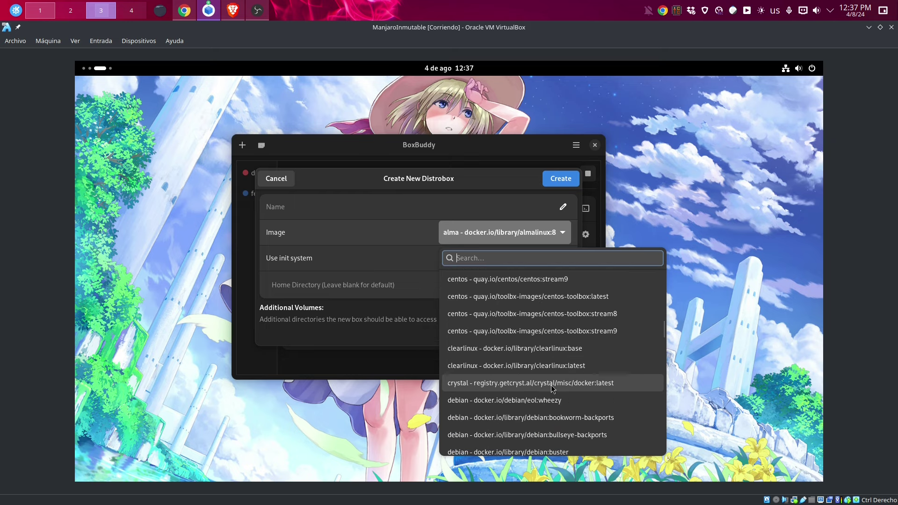
{"action": "scroll", "coordinate": [551, 385], "scroll_direction": "down", "scroll_amount": 7}
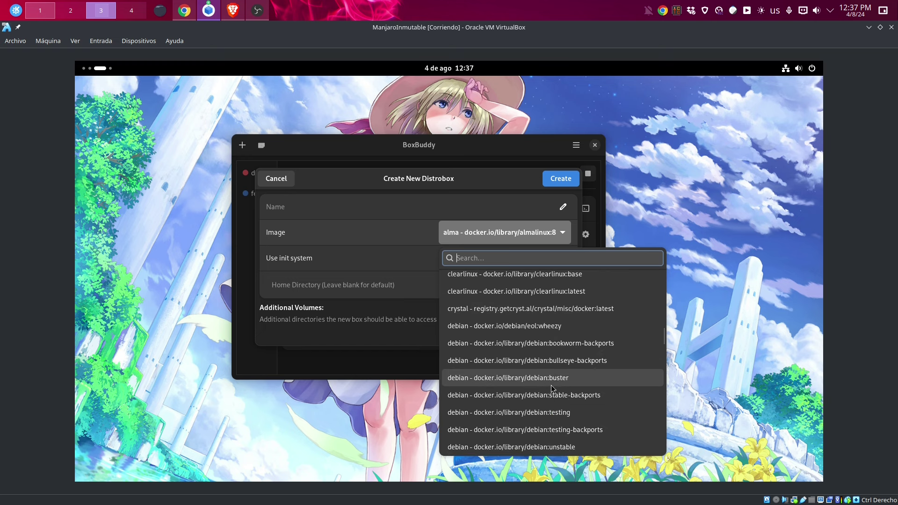
{"action": "scroll", "coordinate": [551, 385], "scroll_direction": "down", "scroll_amount": 4}
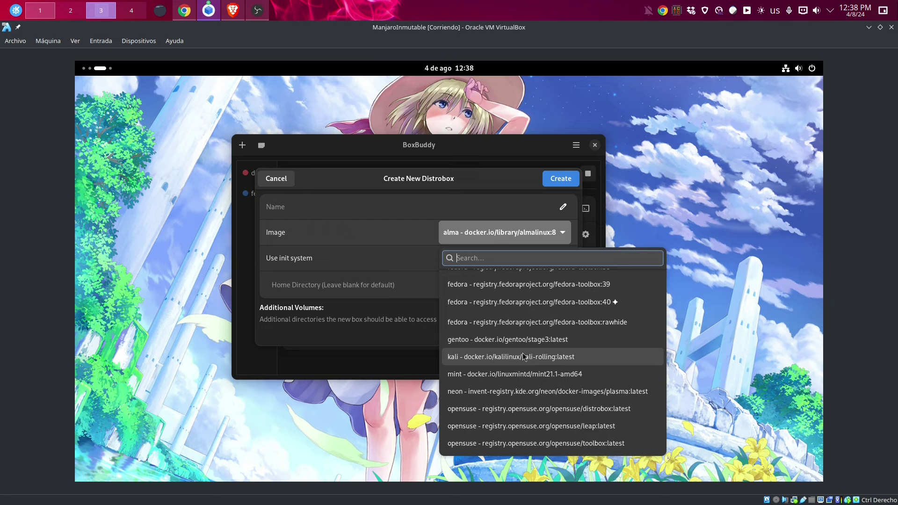
Examine the remaining distrobox images from kali and opensuse through rocky and ubuntu to the void entries
{"action": "scroll", "coordinate": [526, 360], "scroll_direction": "down", "scroll_amount": 3}
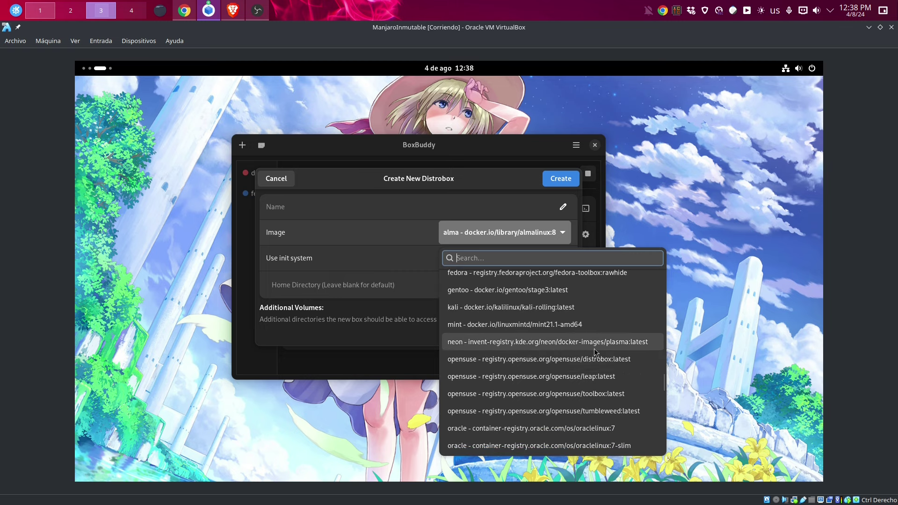
{"action": "scroll", "coordinate": [539, 383], "scroll_direction": "down", "scroll_amount": 7}
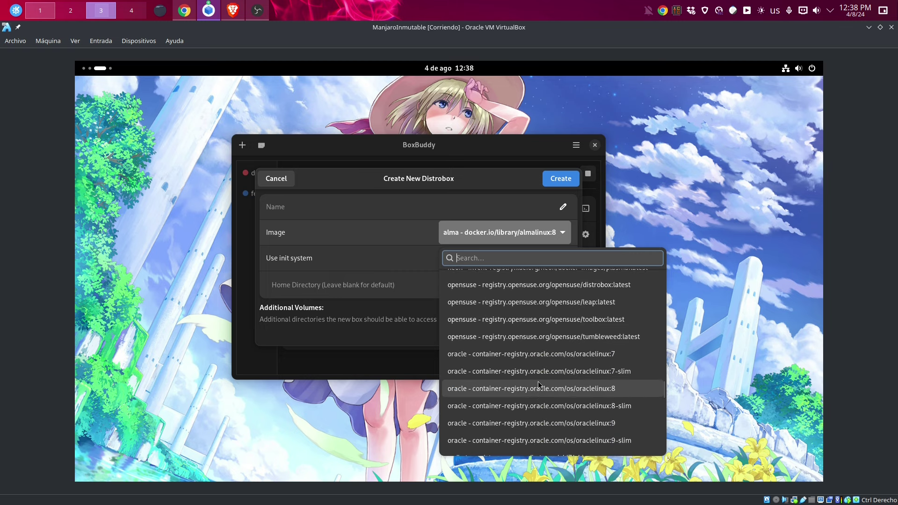
{"action": "scroll", "coordinate": [538, 381], "scroll_direction": "down", "scroll_amount": 6}
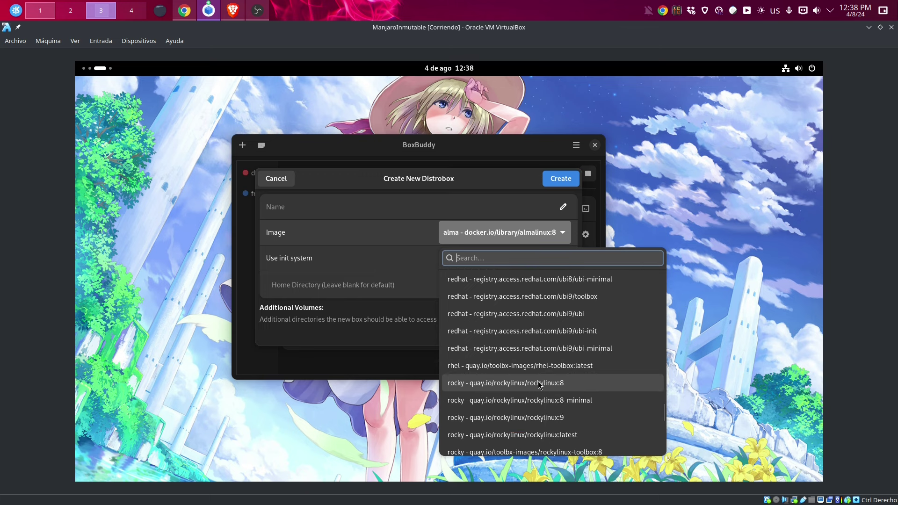
{"action": "scroll", "coordinate": [527, 361], "scroll_direction": "down", "scroll_amount": 3}
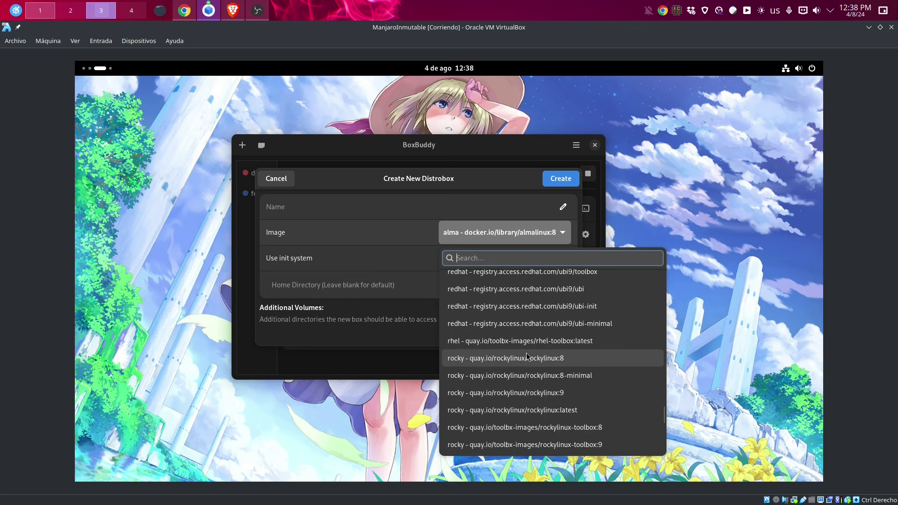
{"action": "scroll", "coordinate": [525, 358], "scroll_direction": "down", "scroll_amount": 2}
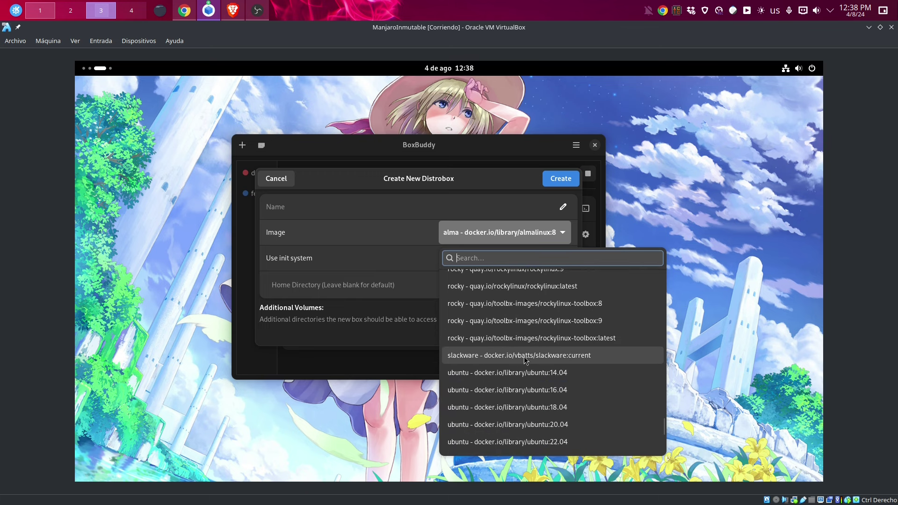
{"action": "scroll", "coordinate": [522, 358], "scroll_direction": "down", "scroll_amount": 8}
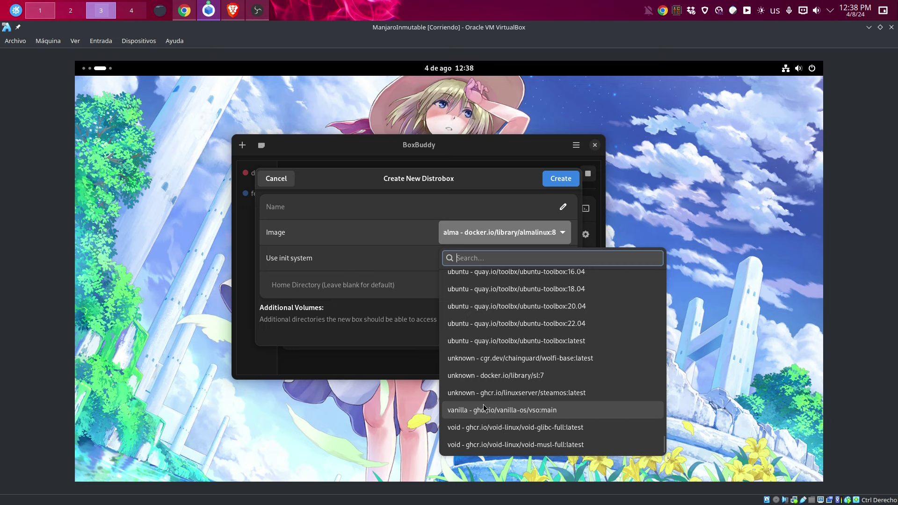
{"action": "scroll", "coordinate": [491, 398], "scroll_direction": "up", "scroll_amount": 2}
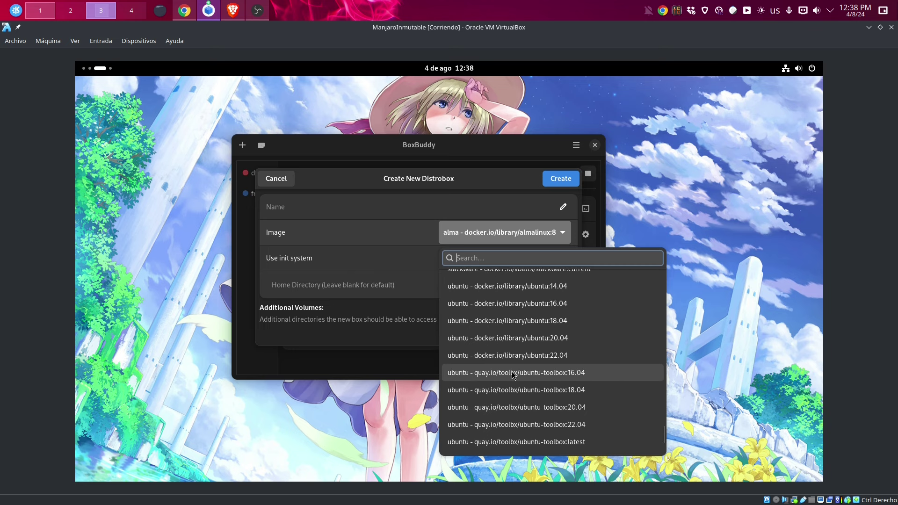
{"action": "scroll", "coordinate": [511, 391], "scroll_direction": "down", "scroll_amount": 3}
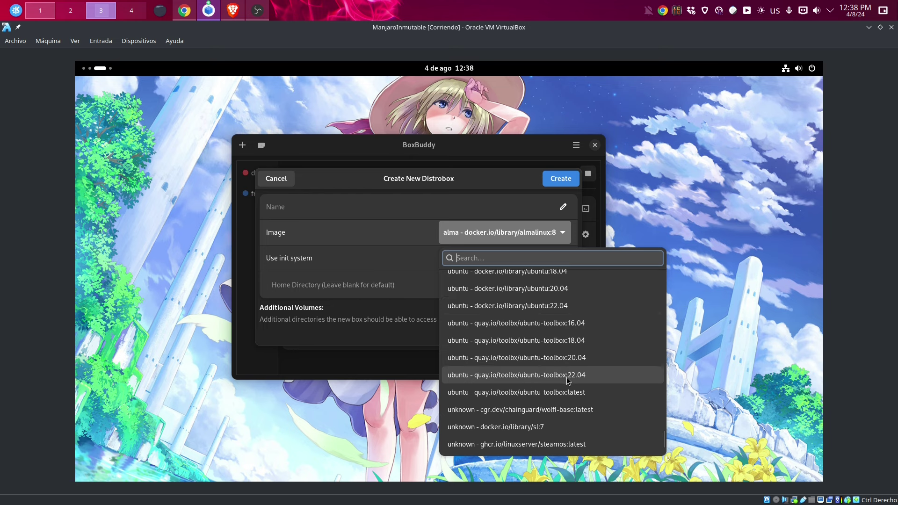
{"action": "scroll", "coordinate": [566, 377], "scroll_direction": "down", "scroll_amount": 3}
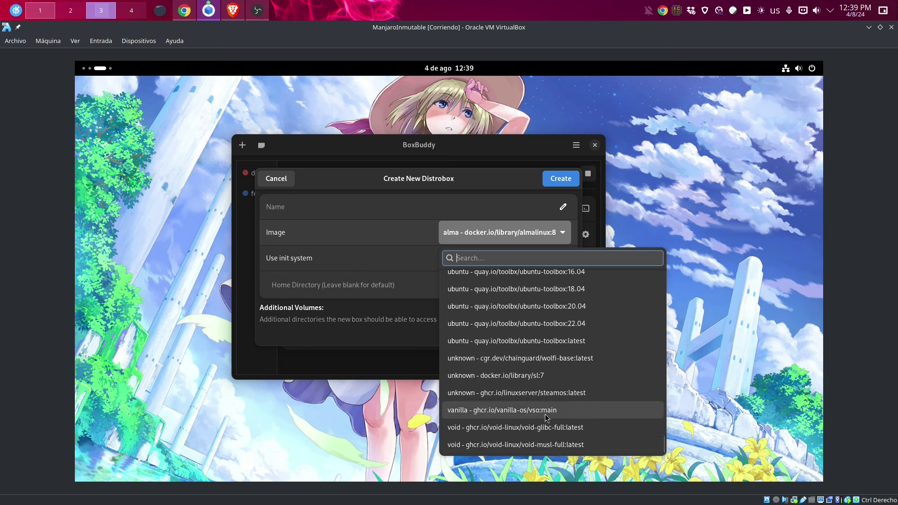
Review the image list backwards from void to fedora, and compare the debian, crystal and clearlinux images
{"action": "scroll", "coordinate": [543, 406], "scroll_direction": "up", "scroll_amount": 4}
{"action": "scroll", "coordinate": [541, 403], "scroll_direction": "up", "scroll_amount": 6}
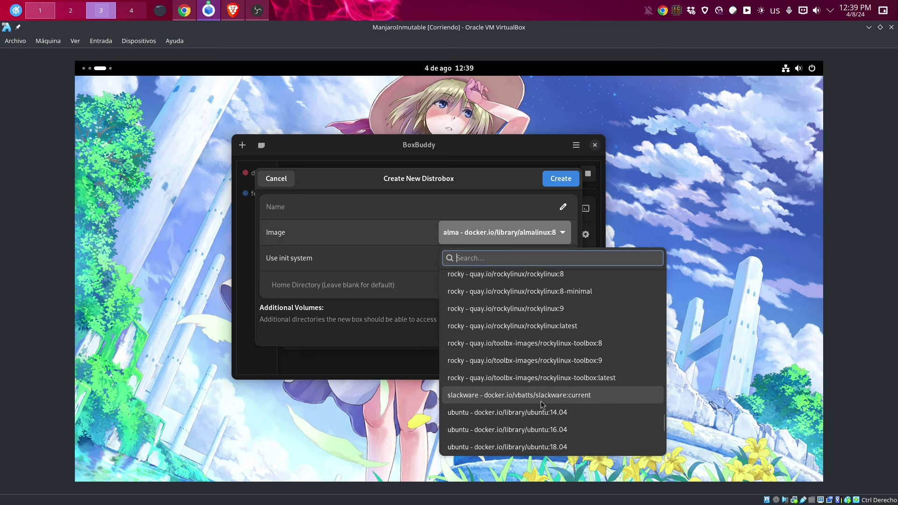
{"action": "scroll", "coordinate": [541, 404], "scroll_direction": "up", "scroll_amount": 5}
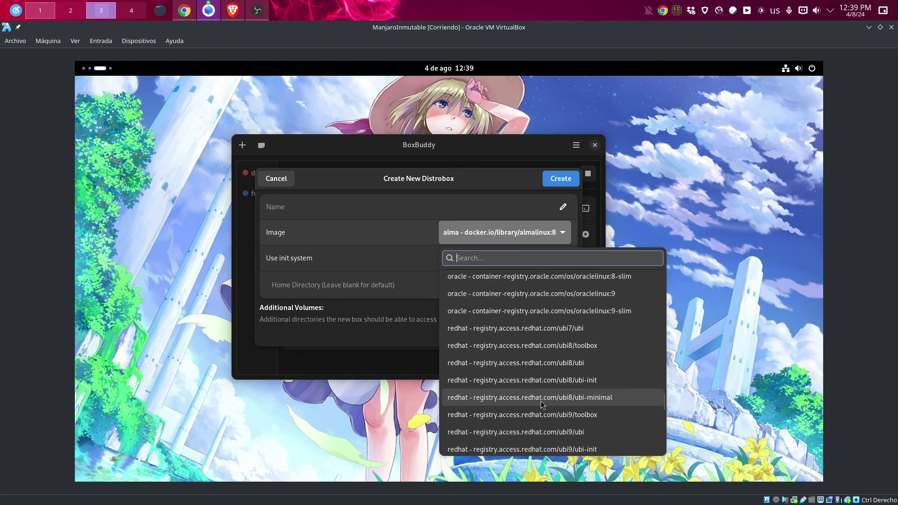
{"action": "scroll", "coordinate": [541, 404], "scroll_direction": "up", "scroll_amount": 6}
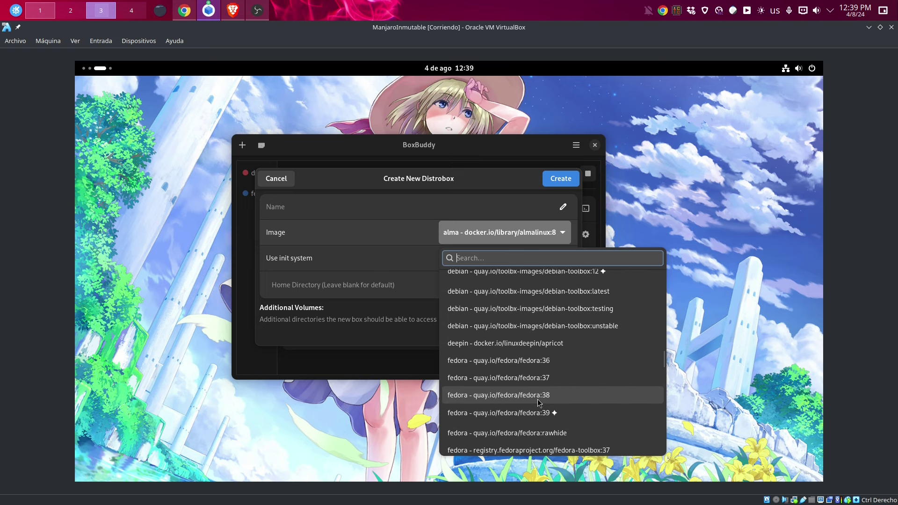
{"action": "scroll", "coordinate": [537, 400], "scroll_direction": "up", "scroll_amount": 2}
{"action": "scroll", "coordinate": [536, 402], "scroll_direction": "down", "scroll_amount": 3}
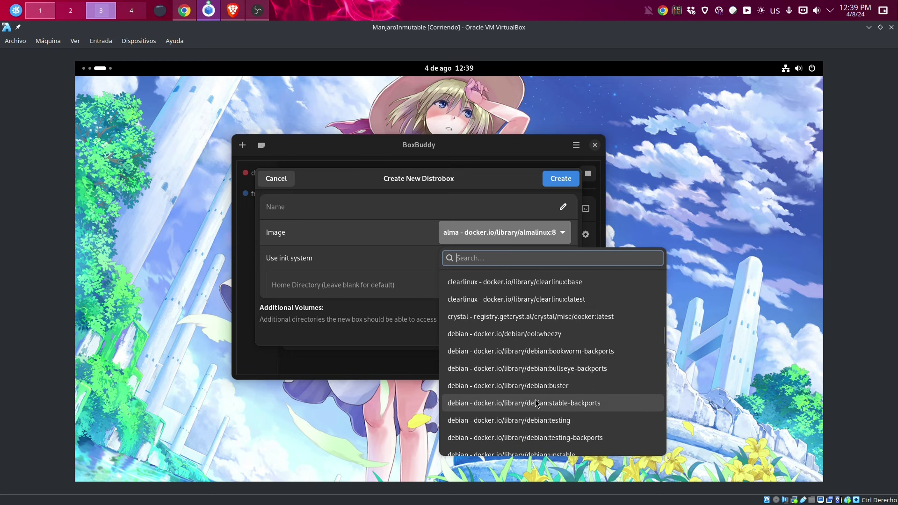
{"action": "scroll", "coordinate": [537, 403], "scroll_direction": "down", "scroll_amount": 3}
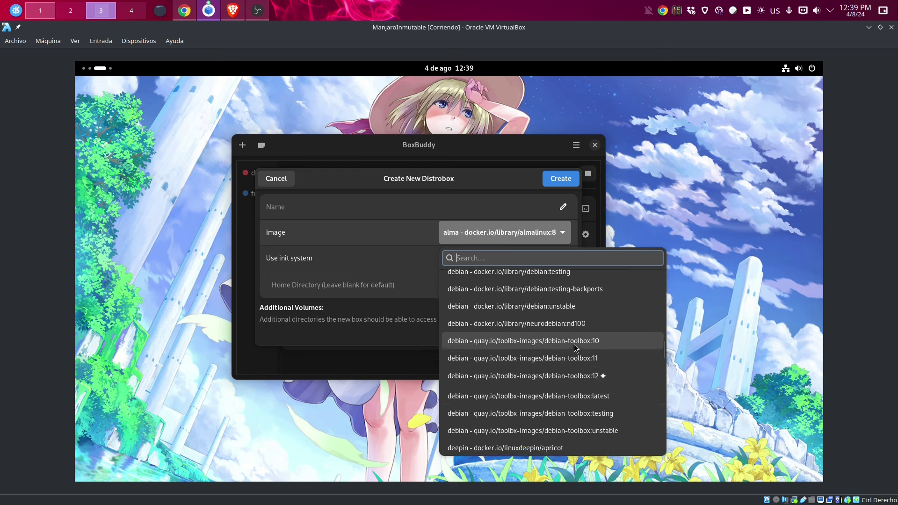
{"action": "scroll", "coordinate": [571, 347], "scroll_direction": "up", "scroll_amount": 3}
{"action": "scroll", "coordinate": [571, 345], "scroll_direction": "up", "scroll_amount": 3}
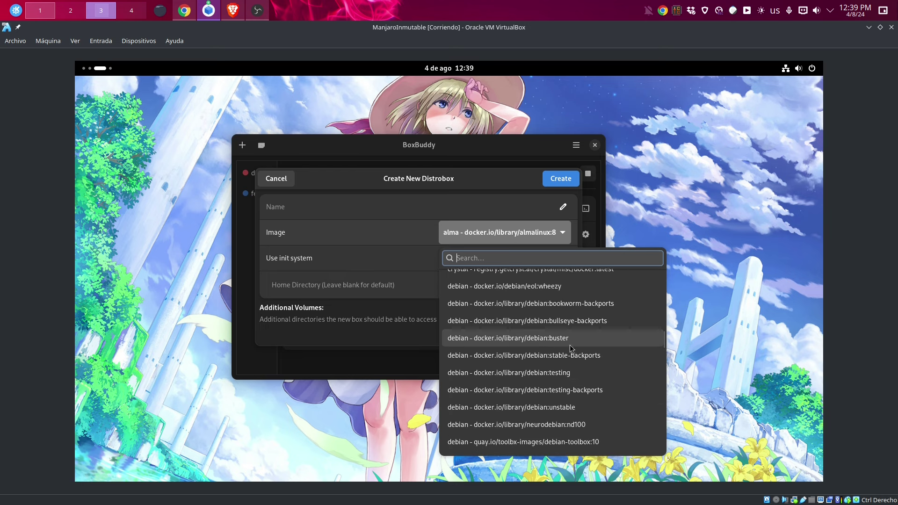
{"action": "scroll", "coordinate": [570, 347], "scroll_direction": "up", "scroll_amount": 1}
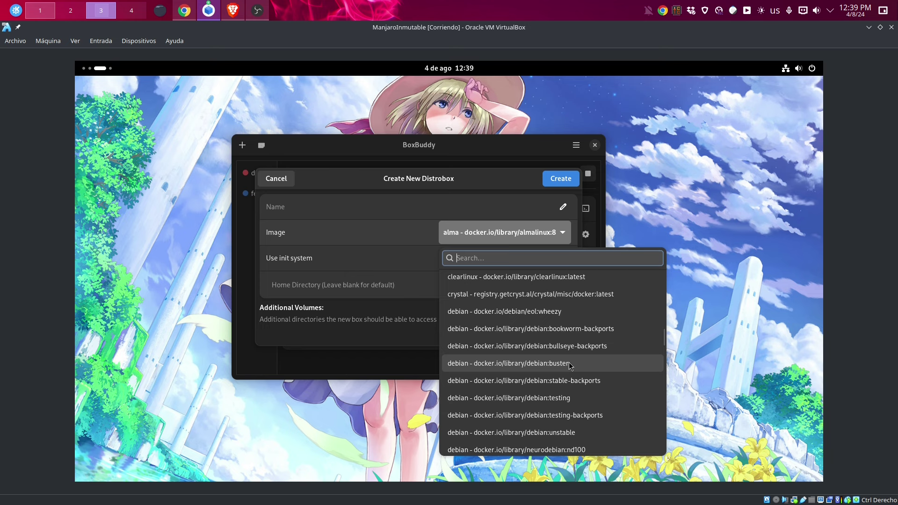
{"action": "scroll", "coordinate": [569, 363], "scroll_direction": "up", "scroll_amount": 1}
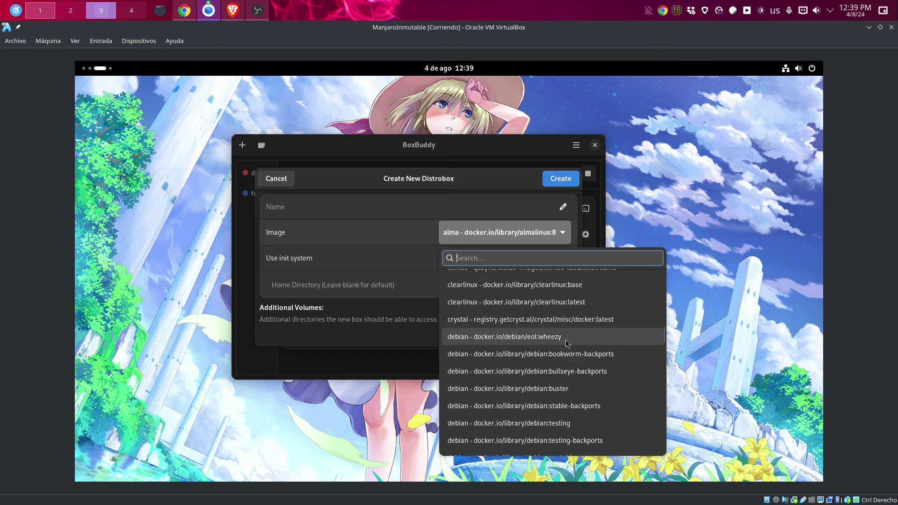
{"action": "scroll", "coordinate": [567, 344], "scroll_direction": "up", "scroll_amount": 1}
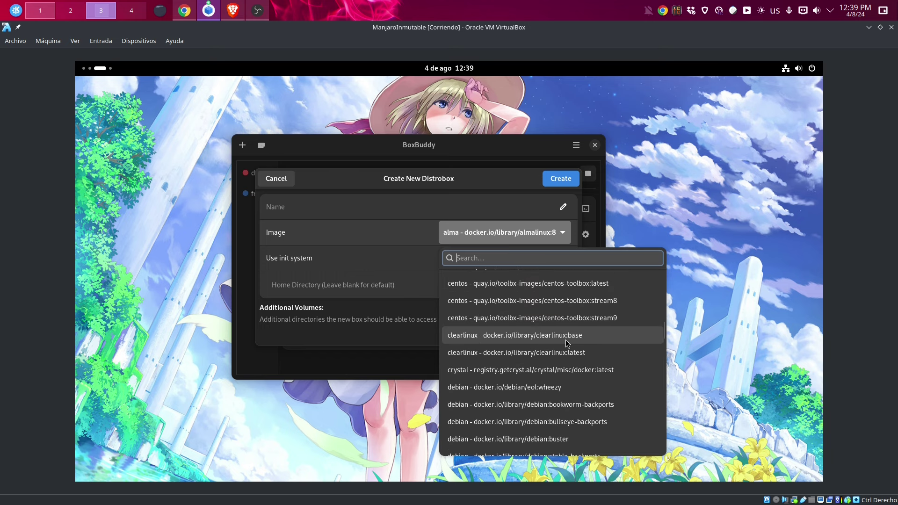
{"action": "scroll", "coordinate": [552, 360], "scroll_direction": "up", "scroll_amount": 1}
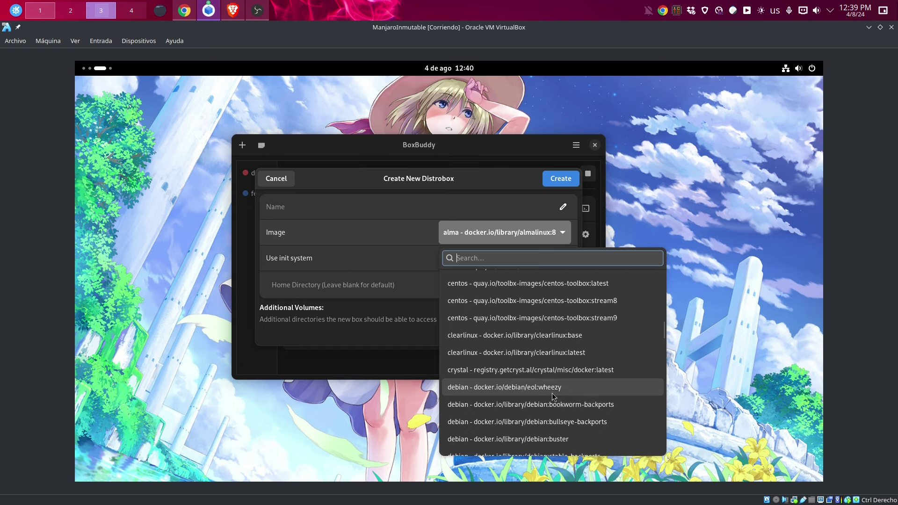
Review the distrobox image list backwards from the centos entries through arch, amazon and alpine to the alma entries
{"action": "scroll", "coordinate": [552, 394], "scroll_direction": "up", "scroll_amount": 4}
{"action": "scroll", "coordinate": [549, 394], "scroll_direction": "up", "scroll_amount": 3}
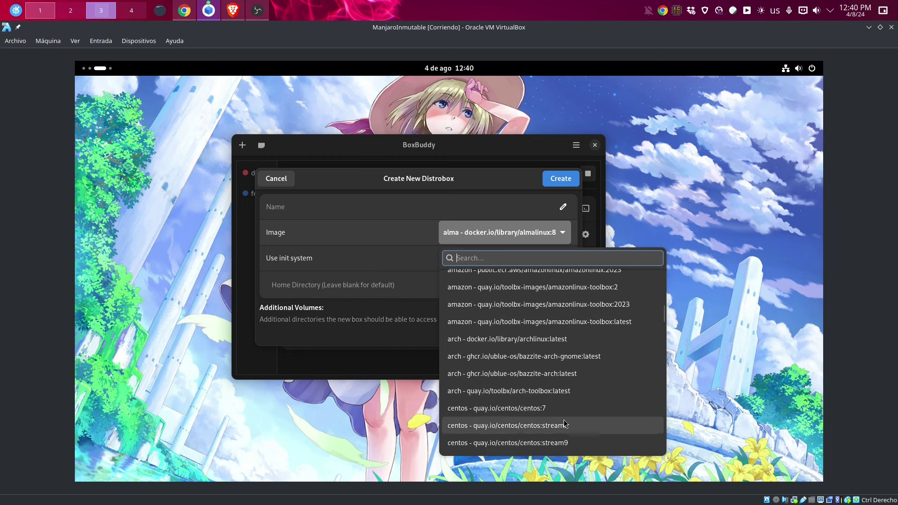
{"action": "scroll", "coordinate": [563, 419], "scroll_direction": "down", "scroll_amount": 1}
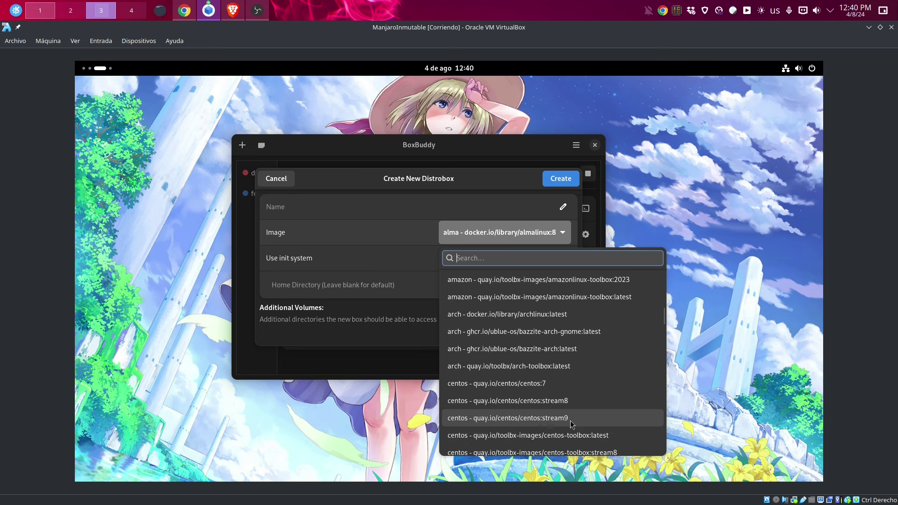
{"action": "scroll", "coordinate": [568, 419], "scroll_direction": "up", "scroll_amount": 5}
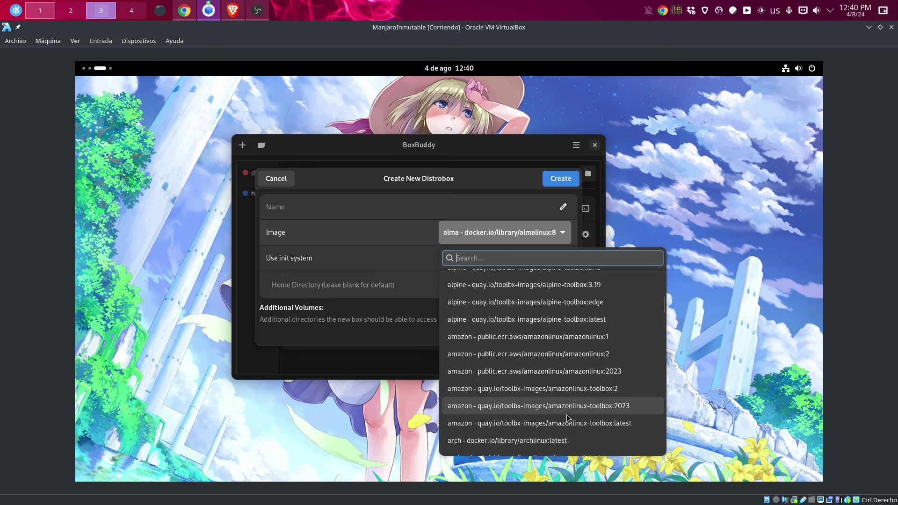
{"action": "scroll", "coordinate": [566, 414], "scroll_direction": "up", "scroll_amount": 4}
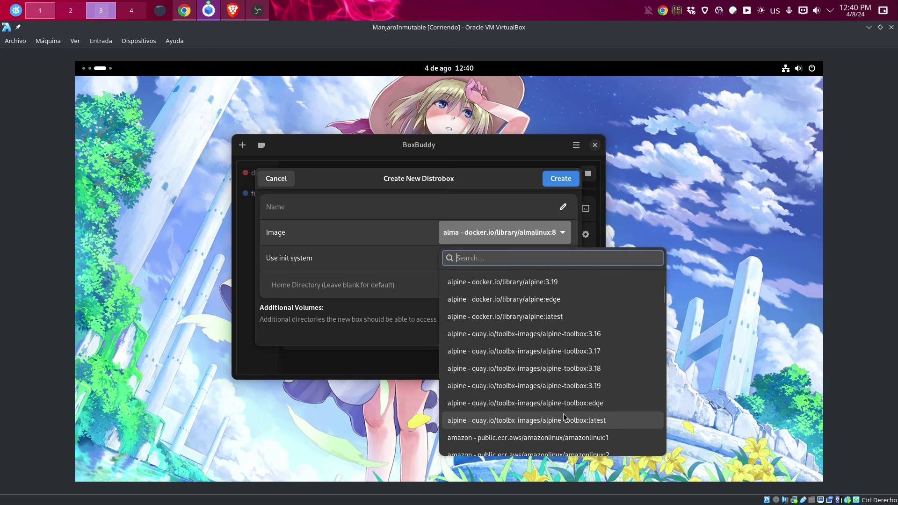
{"action": "scroll", "coordinate": [564, 416], "scroll_direction": "up", "scroll_amount": 5}
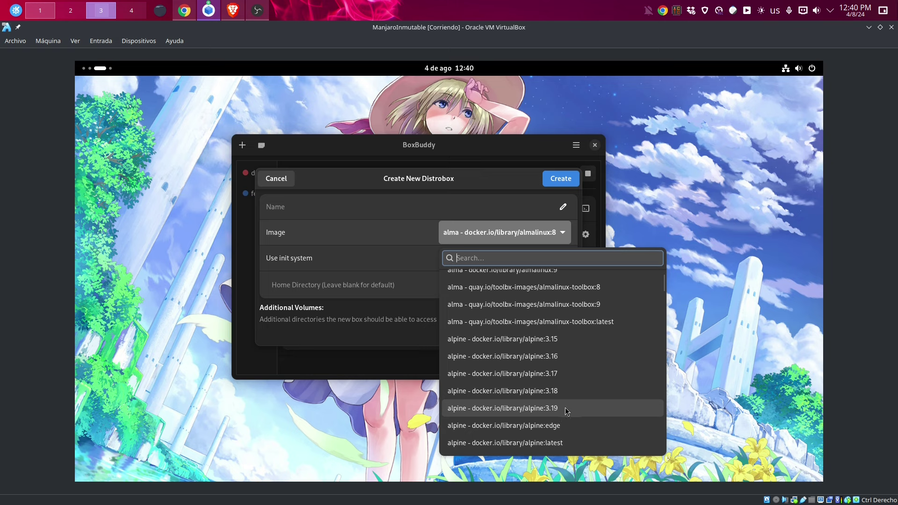
{"action": "scroll", "coordinate": [566, 408], "scroll_direction": "up", "scroll_amount": 1}
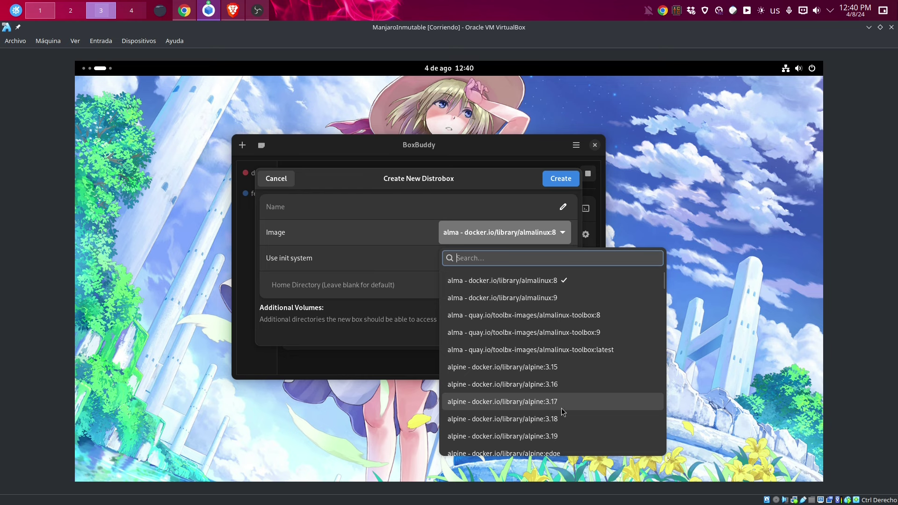
Choose the image registry.opensuse.org/opensuse/tumbleweed:latest for the new distrobox
{"action": "scroll", "coordinate": [560, 398], "scroll_direction": "down", "scroll_amount": 8}
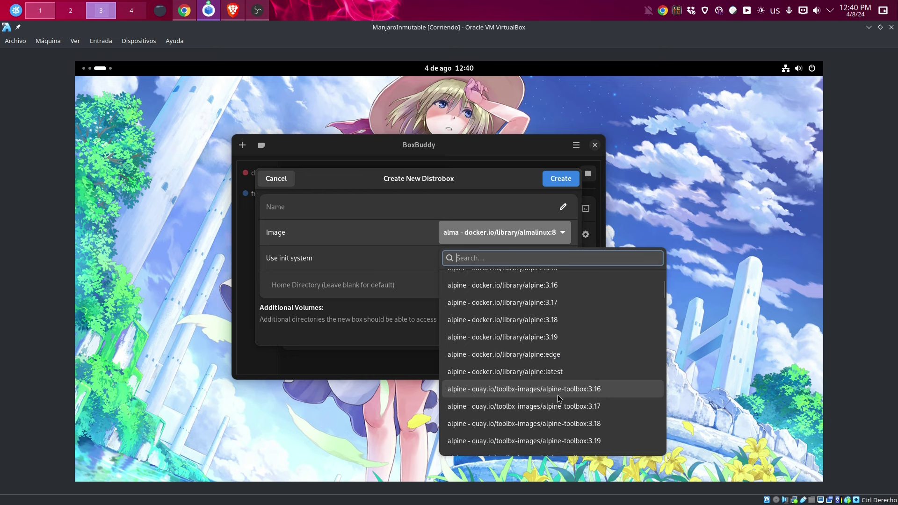
{"action": "scroll", "coordinate": [558, 398], "scroll_direction": "down", "scroll_amount": 2}
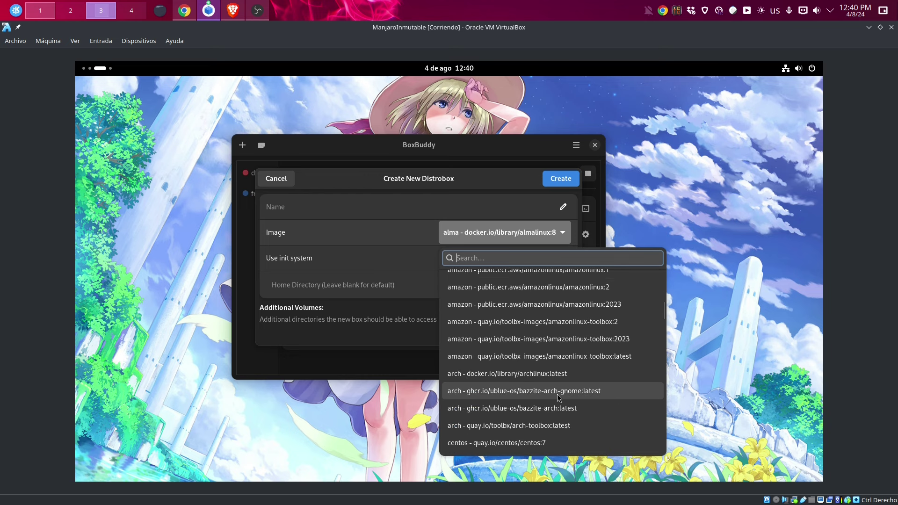
{"action": "scroll", "coordinate": [558, 397], "scroll_direction": "down", "scroll_amount": 2}
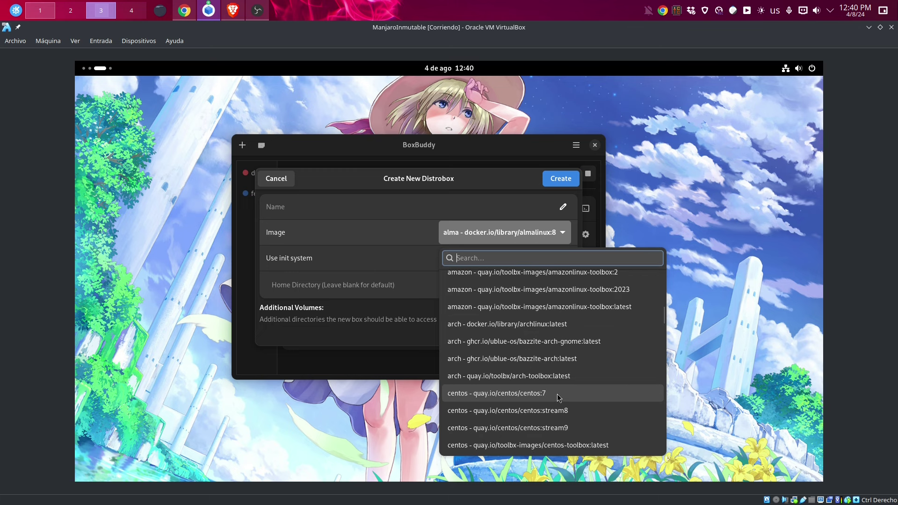
{"action": "scroll", "coordinate": [558, 397], "scroll_direction": "down", "scroll_amount": 4}
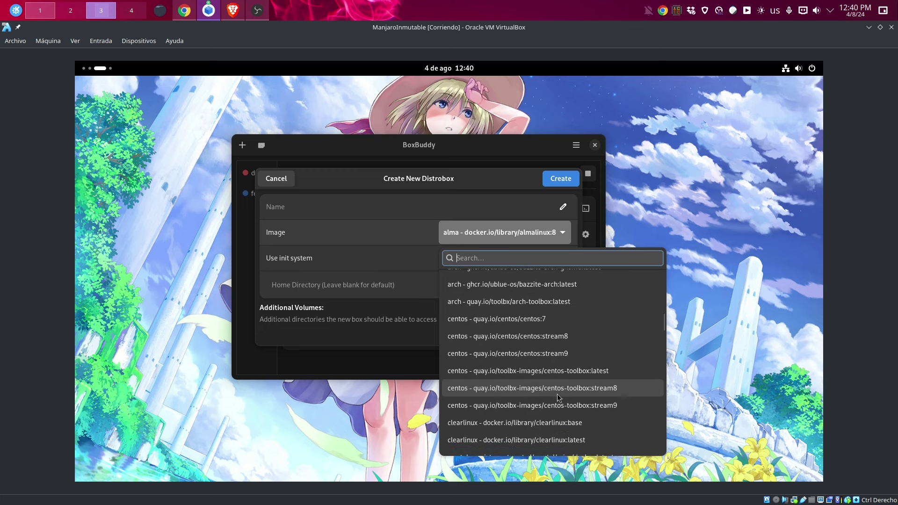
{"action": "scroll", "coordinate": [558, 398], "scroll_direction": "down", "scroll_amount": 1}
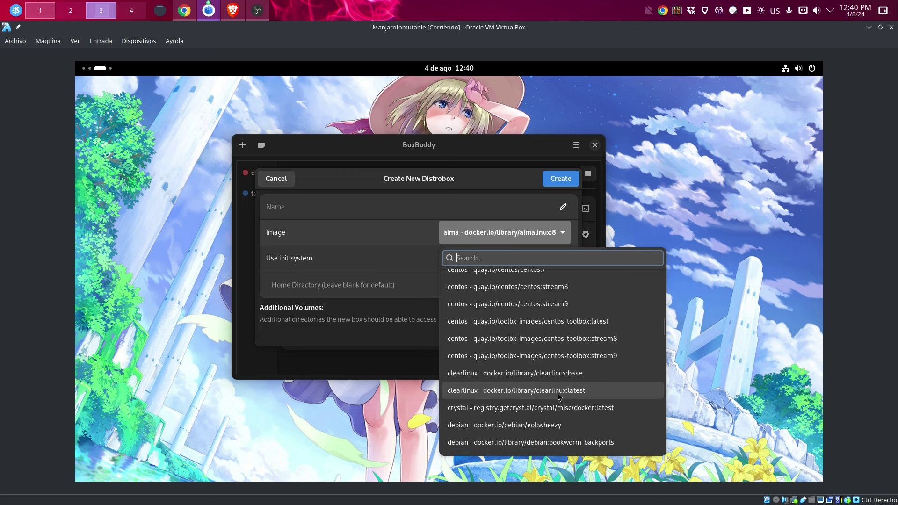
{"action": "scroll", "coordinate": [558, 397], "scroll_direction": "down", "scroll_amount": 1}
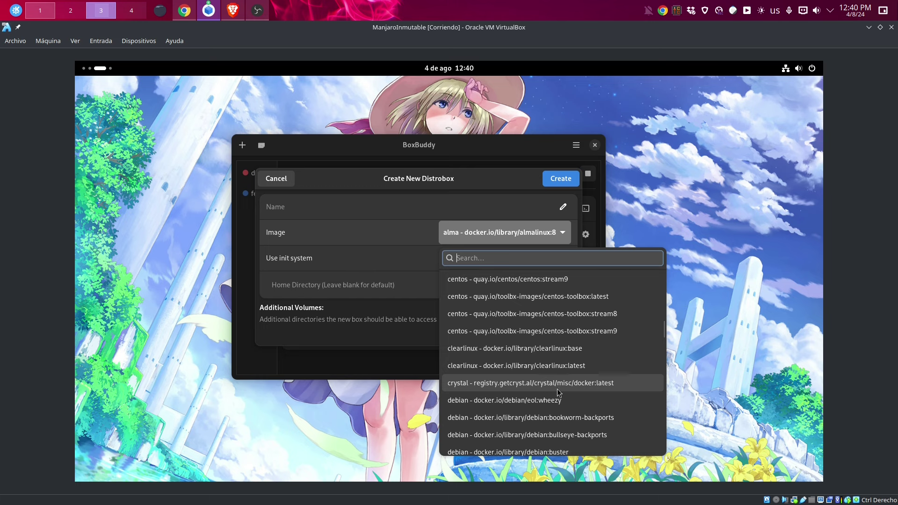
{"action": "scroll", "coordinate": [558, 393], "scroll_direction": "down", "scroll_amount": 10}
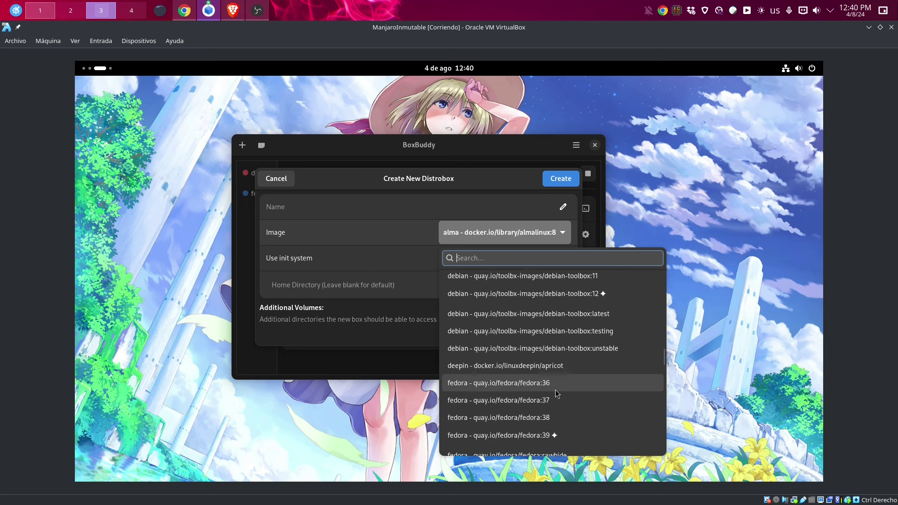
{"action": "scroll", "coordinate": [557, 394], "scroll_direction": "down", "scroll_amount": 12}
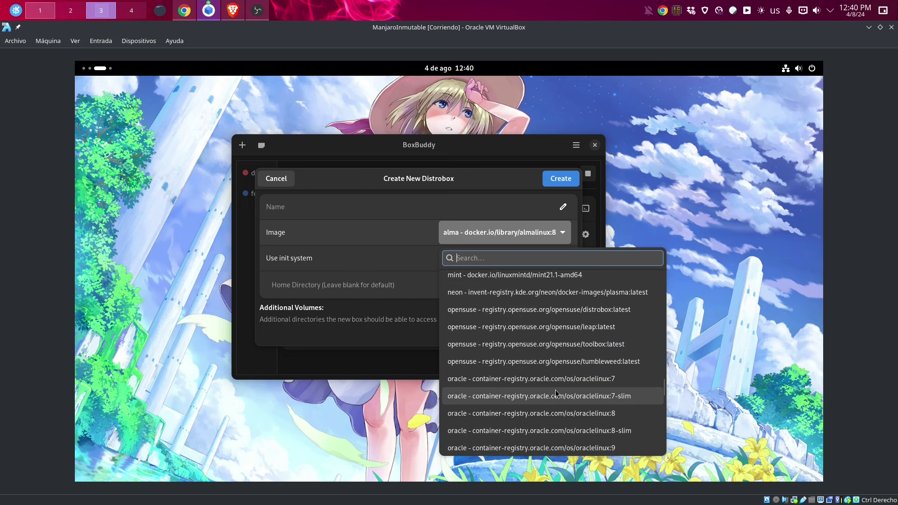
{"action": "left_click", "coordinate": [579, 364]}
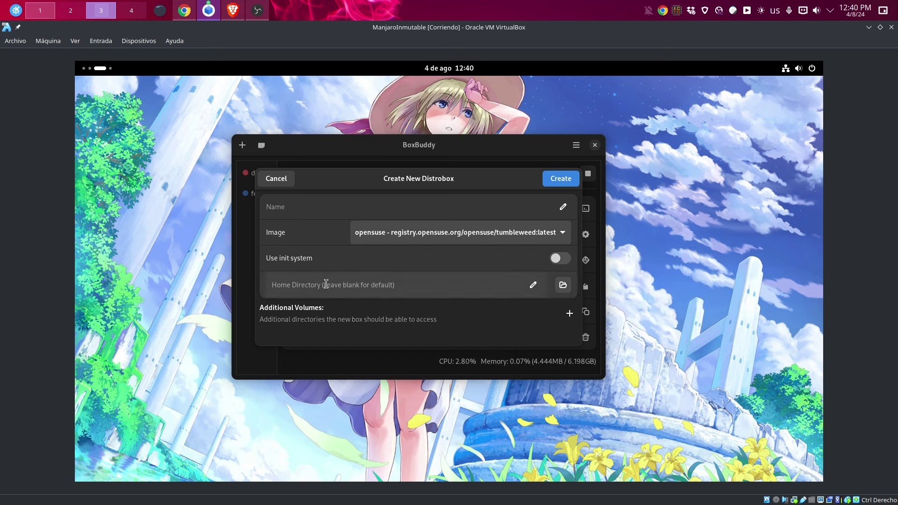
Name the new distrobox opensuse and start creating it with the remaining options at their defaults
{"action": "left_click", "coordinate": [433, 211]}
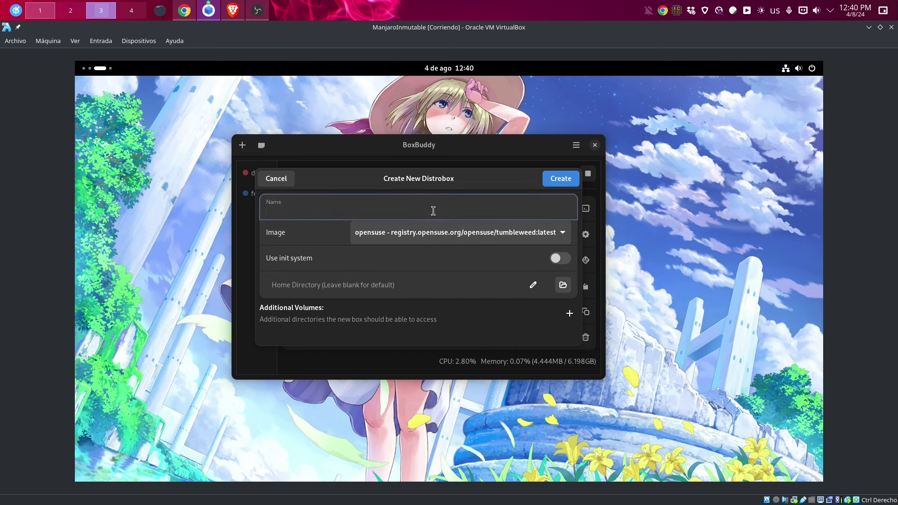
{"action": "type", "text": "opensuse"}
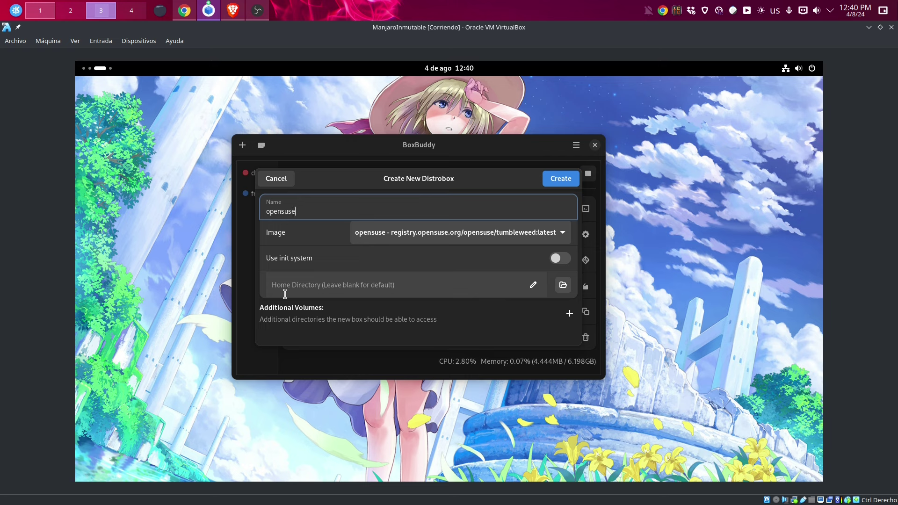
{"action": "left_click", "coordinate": [566, 184]}
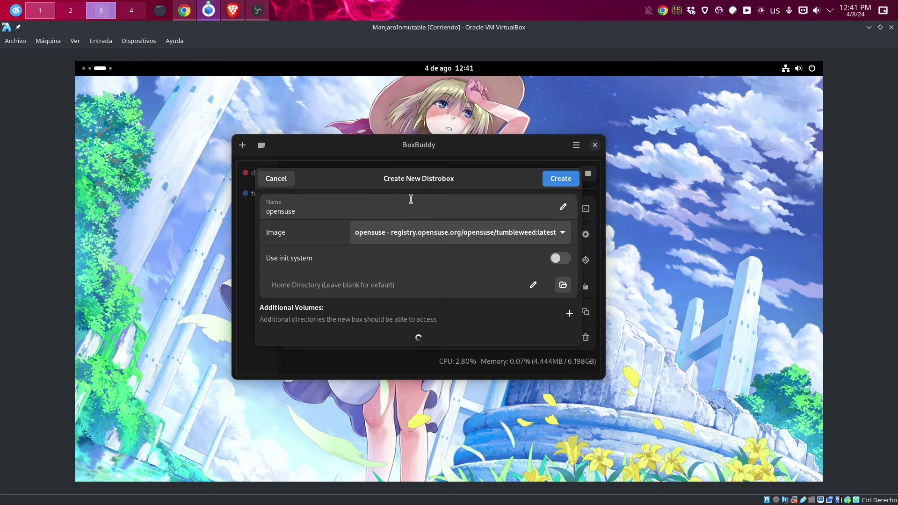
Check the installations in progress in the software store, and open the System Monitor on the empty last workspace
{"action": "scroll", "coordinate": [106, 69], "scroll_direction": "up", "scroll_amount": 1}
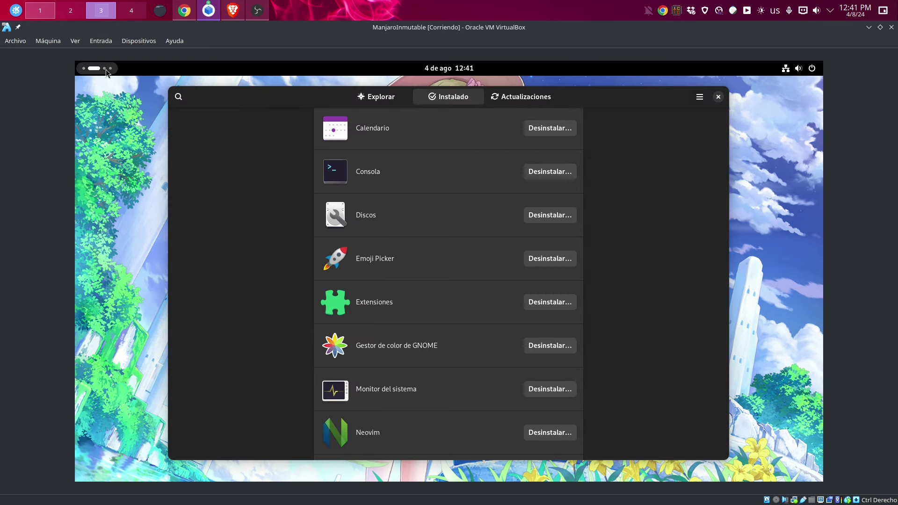
{"action": "scroll", "coordinate": [454, 205], "scroll_direction": "up", "scroll_amount": 5}
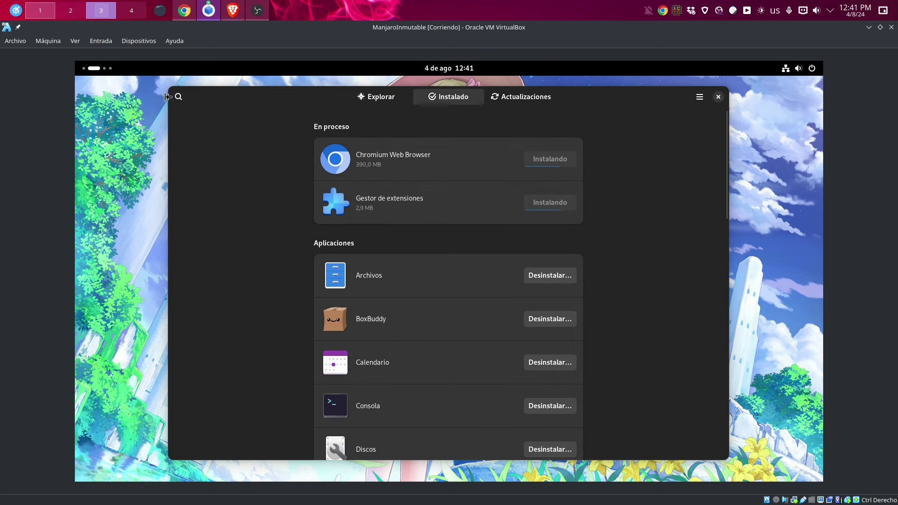
{"action": "left_click", "coordinate": [96, 69]}
{"action": "left_click", "coordinate": [555, 447]}
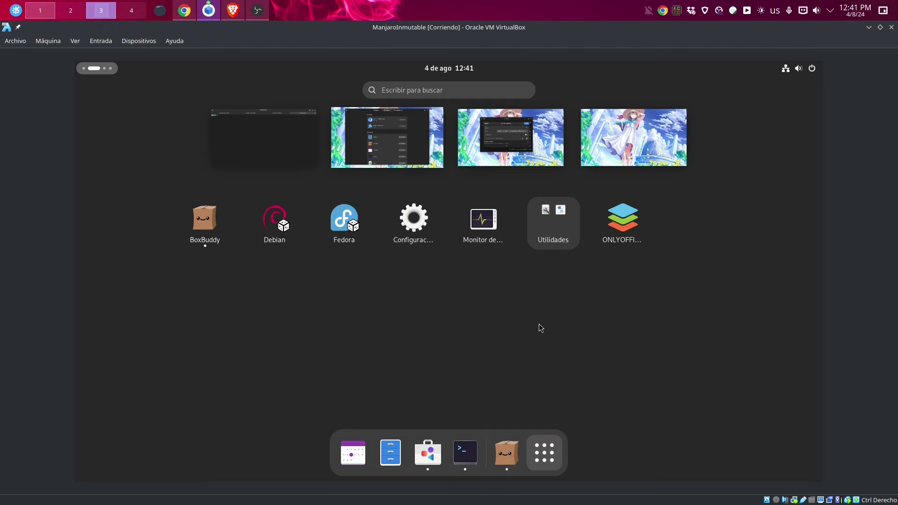
{"action": "left_click", "coordinate": [539, 431]}
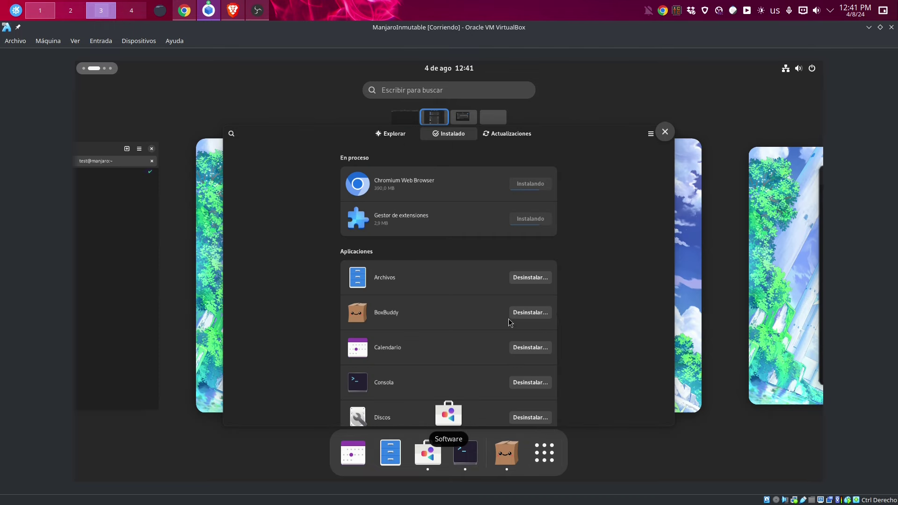
{"action": "scroll", "coordinate": [510, 323], "scroll_direction": "down", "scroll_amount": 2}
{"action": "left_click", "coordinate": [557, 442]}
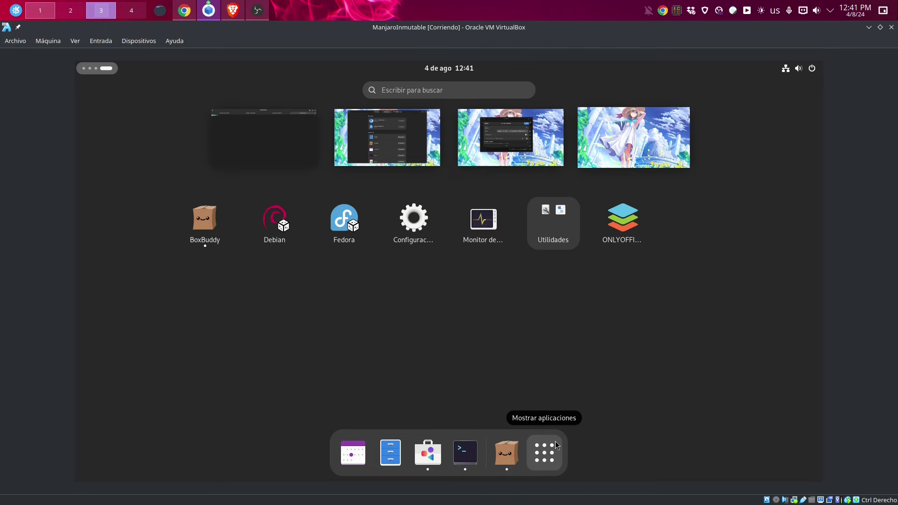
{"action": "left_click", "coordinate": [489, 231]}
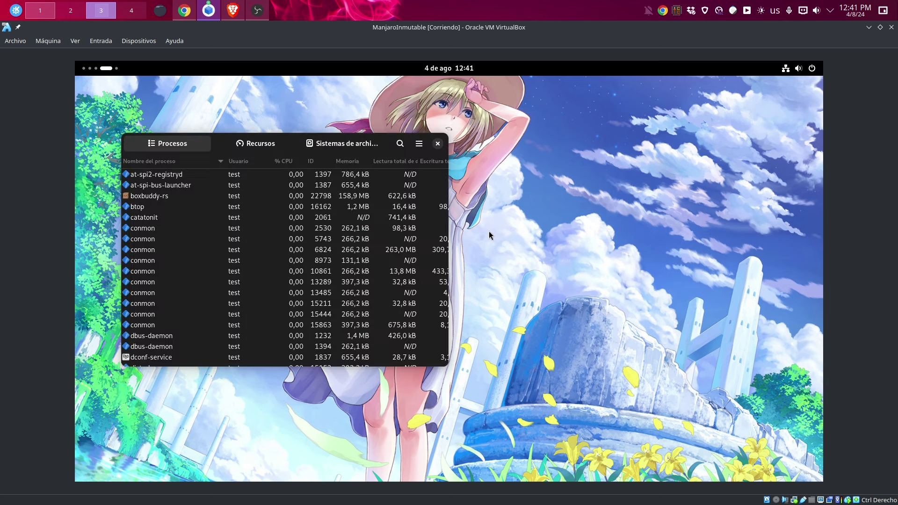
Examine the System Monitor's CPU, memory and network resources and its file system usage
{"action": "left_click", "coordinate": [243, 149]}
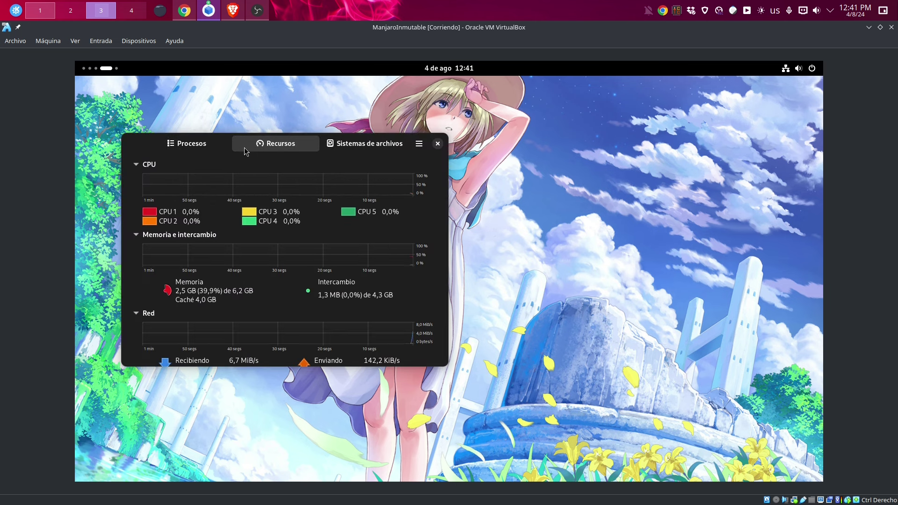
{"action": "left_click", "coordinate": [150, 142]}
{"action": "left_click", "coordinate": [276, 143]}
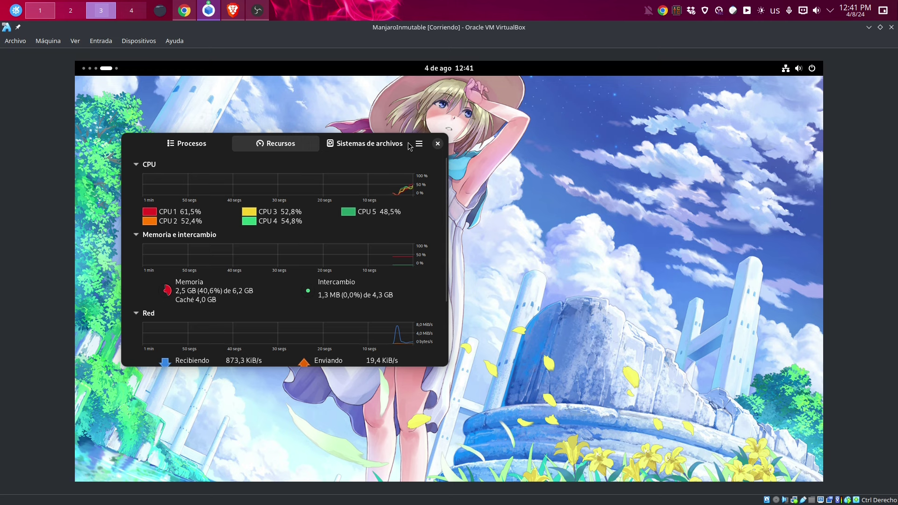
{"action": "left_click", "coordinate": [407, 144]}
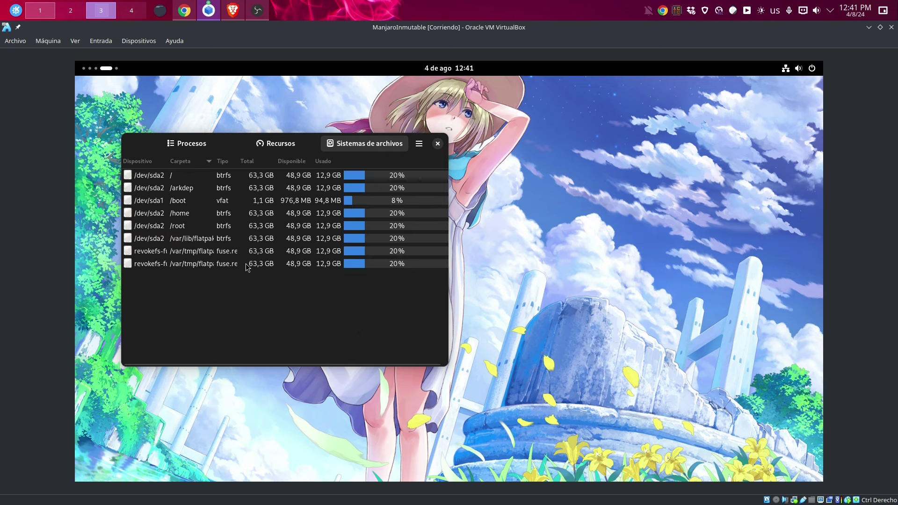
Maximize the System Monitor window and show the CPU, memory, network and disk graphs
{"action": "right_click", "coordinate": [135, 144]}
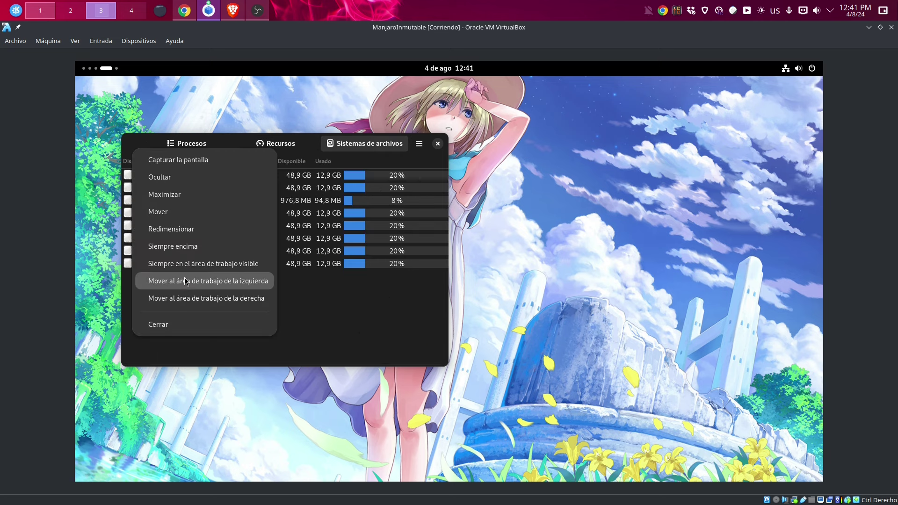
{"action": "left_click", "coordinate": [207, 198]}
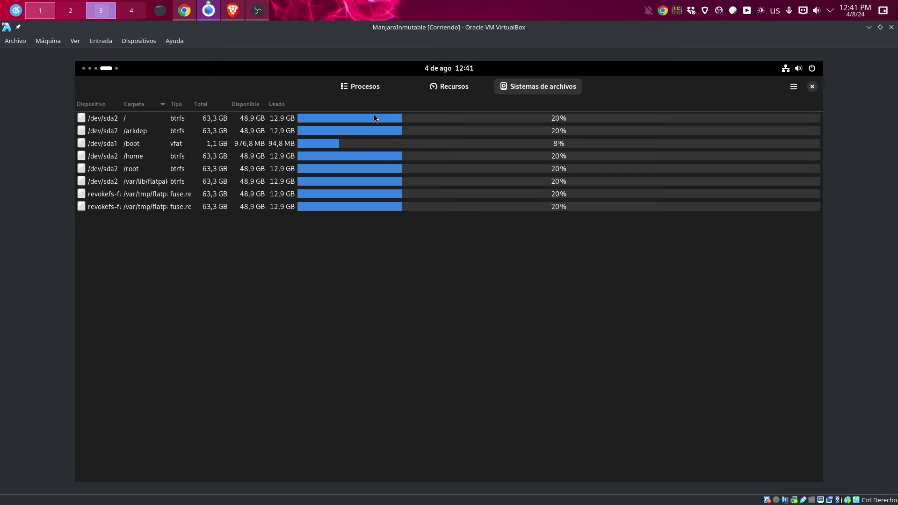
{"action": "left_click", "coordinate": [446, 93]}
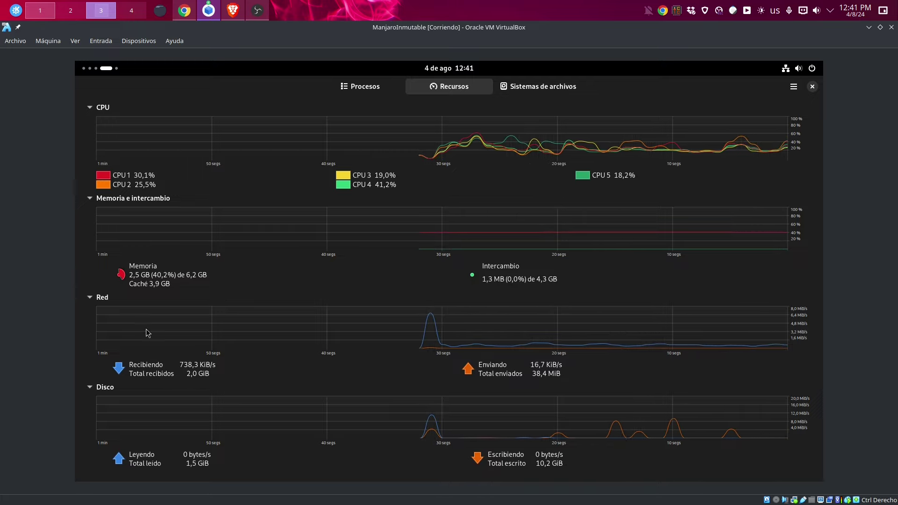
Examine the list of running processes from the distrobox entries down to the podman and zsh entries
{"action": "left_click", "coordinate": [320, 87]}
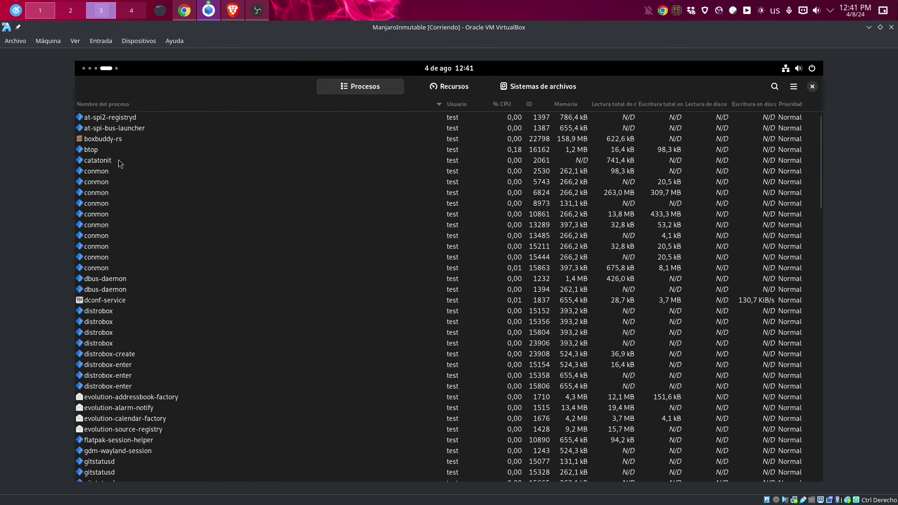
{"action": "scroll", "coordinate": [120, 316], "scroll_direction": "down", "scroll_amount": 5}
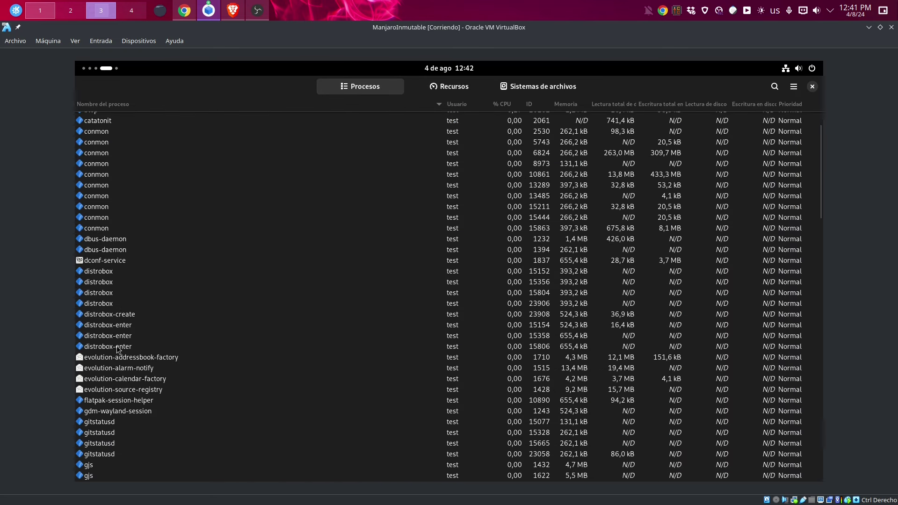
{"action": "scroll", "coordinate": [116, 346], "scroll_direction": "down", "scroll_amount": 15}
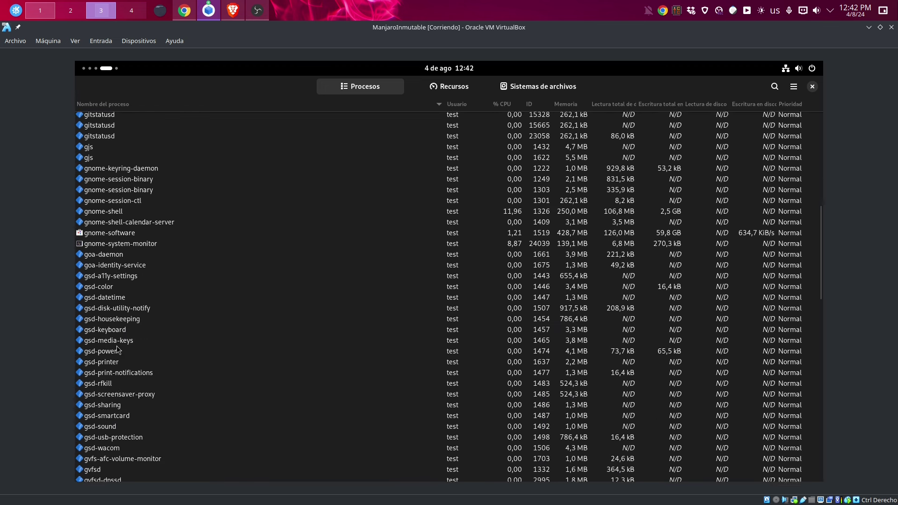
{"action": "scroll", "coordinate": [118, 349], "scroll_direction": "down", "scroll_amount": 4}
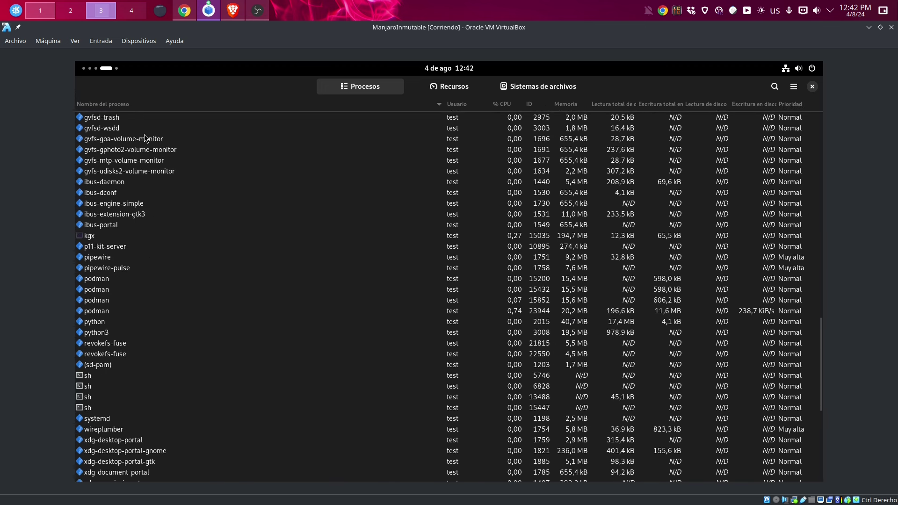
{"action": "scroll", "coordinate": [120, 282], "scroll_direction": "down", "scroll_amount": 2}
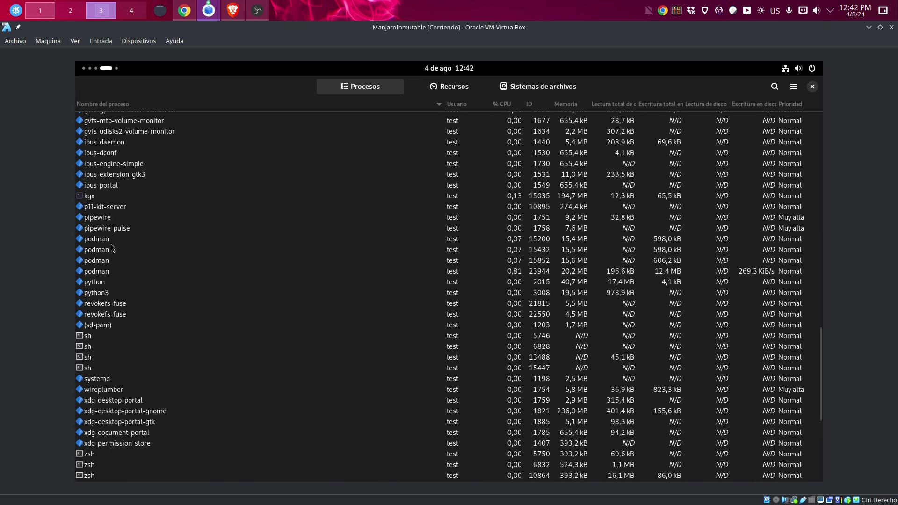
Check the remaining entries of the process list and return to the System Monitor's resource graphs
{"action": "scroll", "coordinate": [214, 331], "scroll_direction": "down", "scroll_amount": 7}
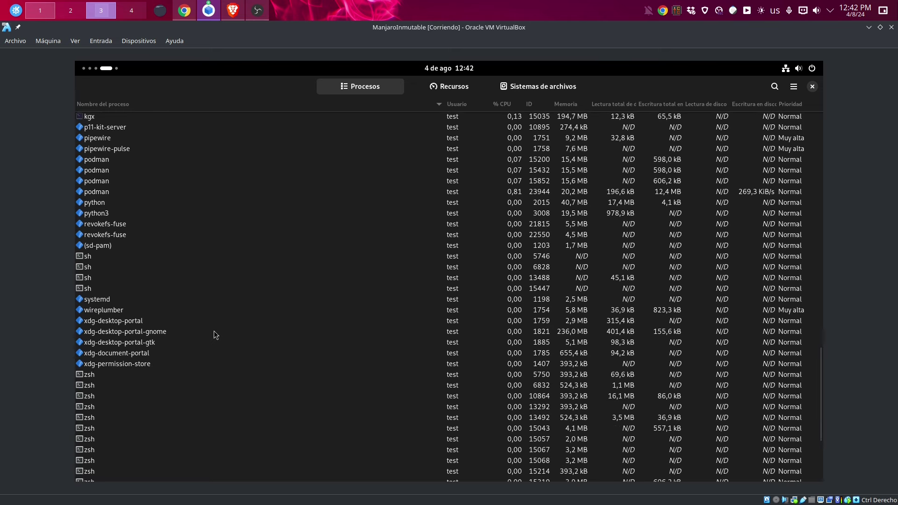
{"action": "scroll", "coordinate": [276, 272], "scroll_direction": "up", "scroll_amount": 20}
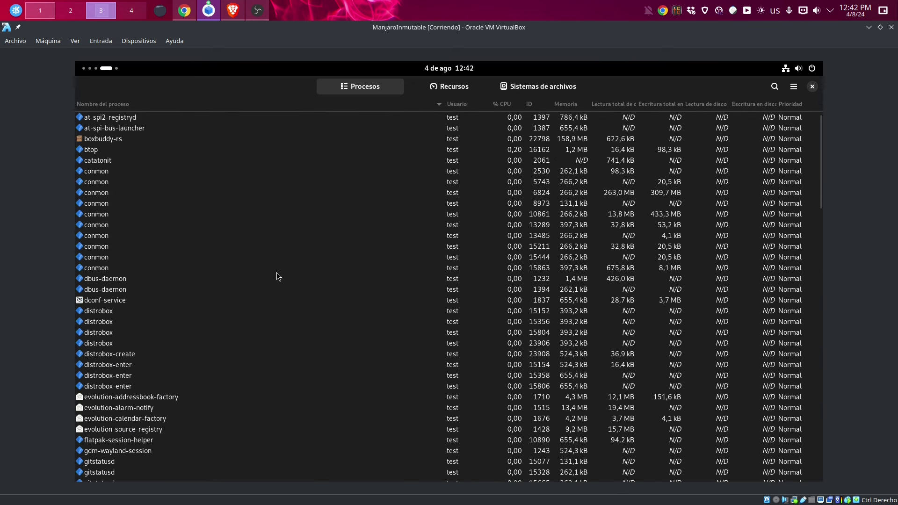
{"action": "left_click", "coordinate": [429, 86]}
Open ONLYOFFICE on the empty last workspace, maximize its window and show its settings
{"action": "key", "text": "super+Page_Down"}
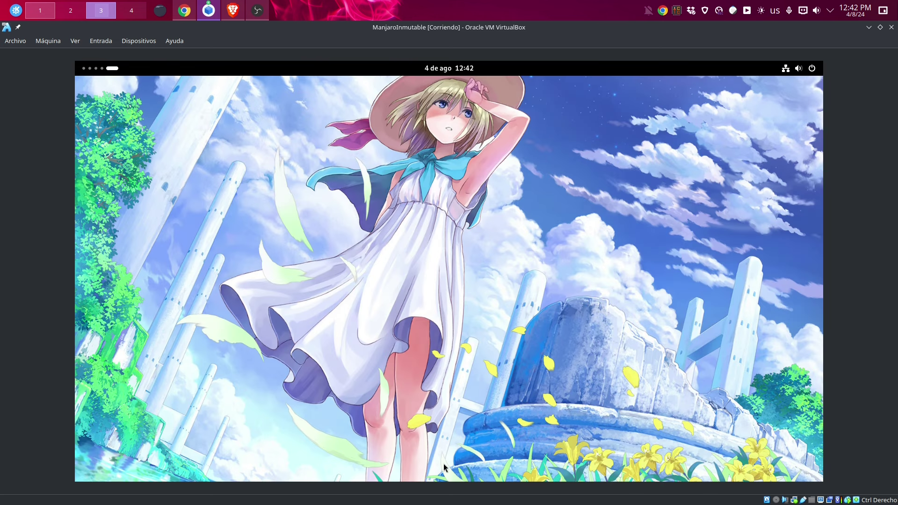
{"action": "key", "text": "super"}
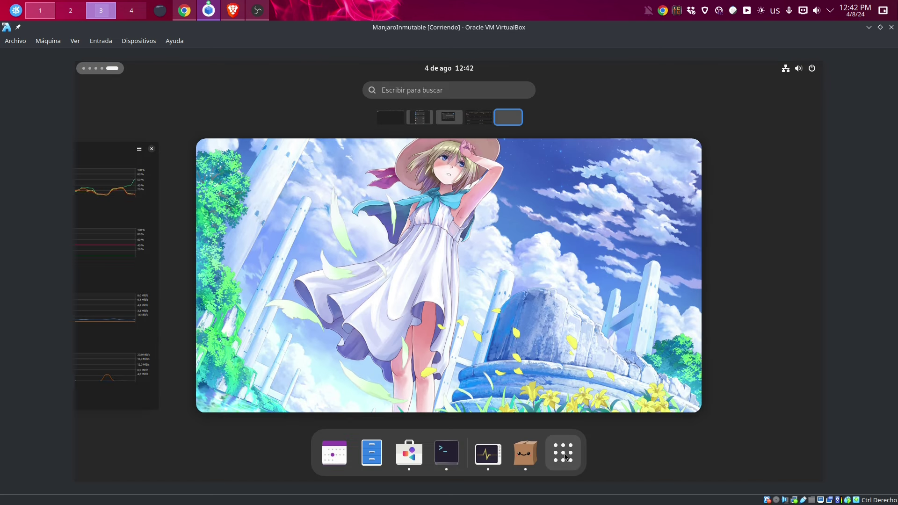
{"action": "key", "text": "super"}
{"action": "left_click", "coordinate": [623, 232]}
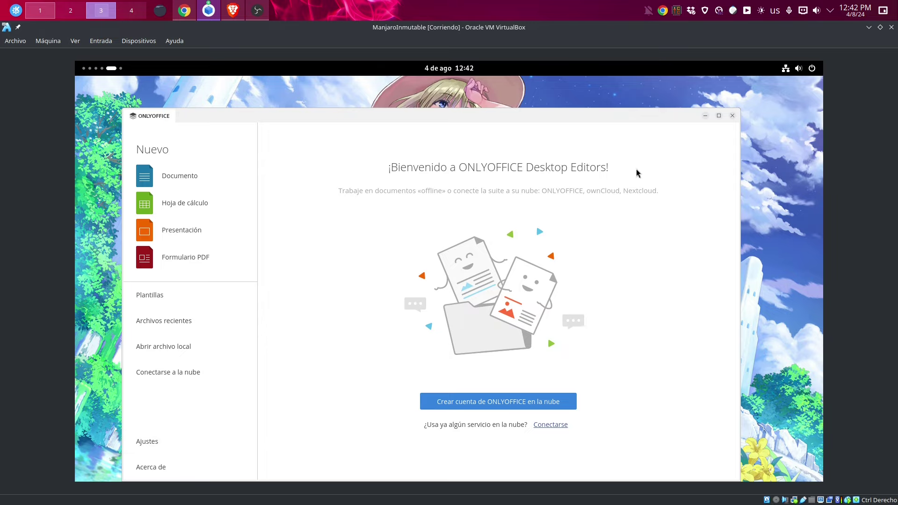
{"action": "left_click", "coordinate": [720, 117]}
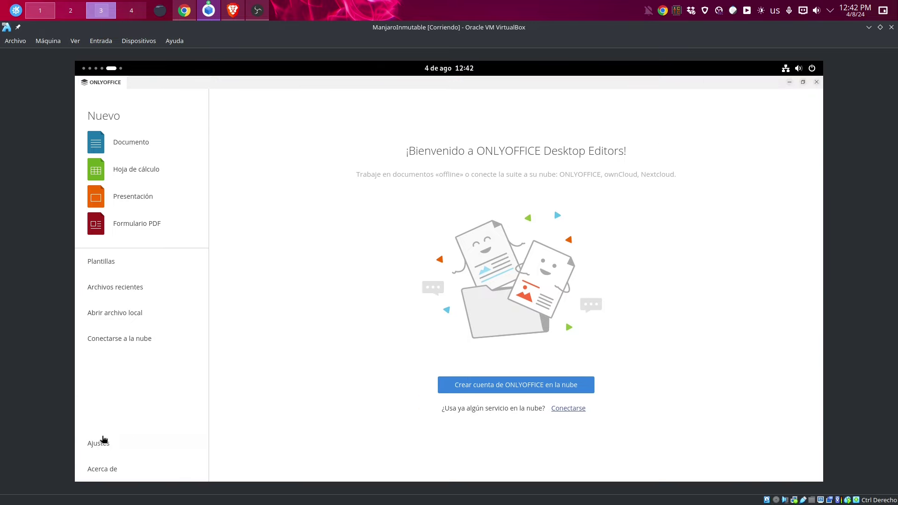
{"action": "left_click", "coordinate": [104, 441]}
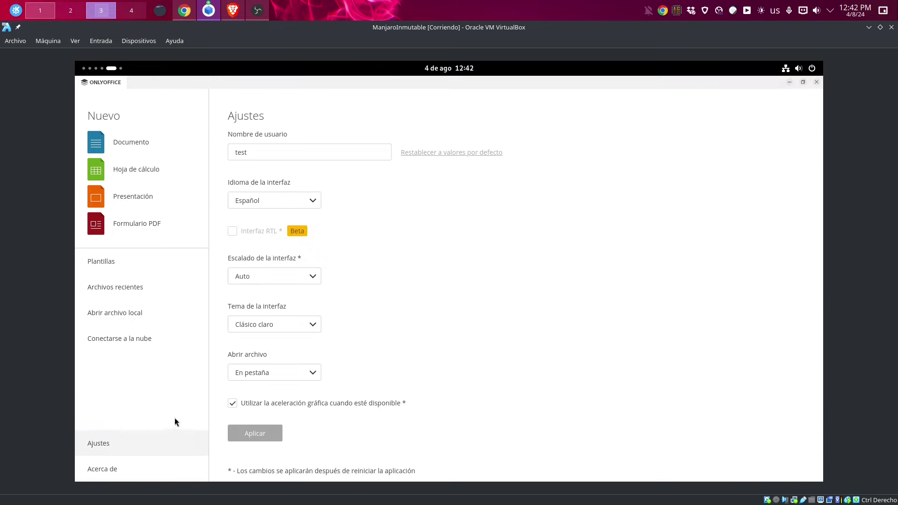
Create a new text document and a new spreadsheet in ONLYOFFICE, and switch between the two files
{"action": "left_click", "coordinate": [132, 142]}
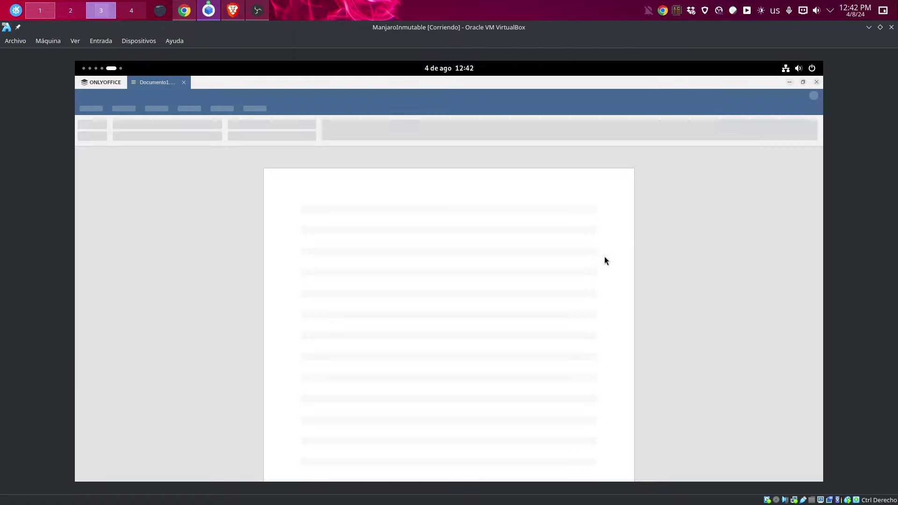
{"action": "left_click", "coordinate": [105, 82]}
{"action": "left_click", "coordinate": [119, 169]}
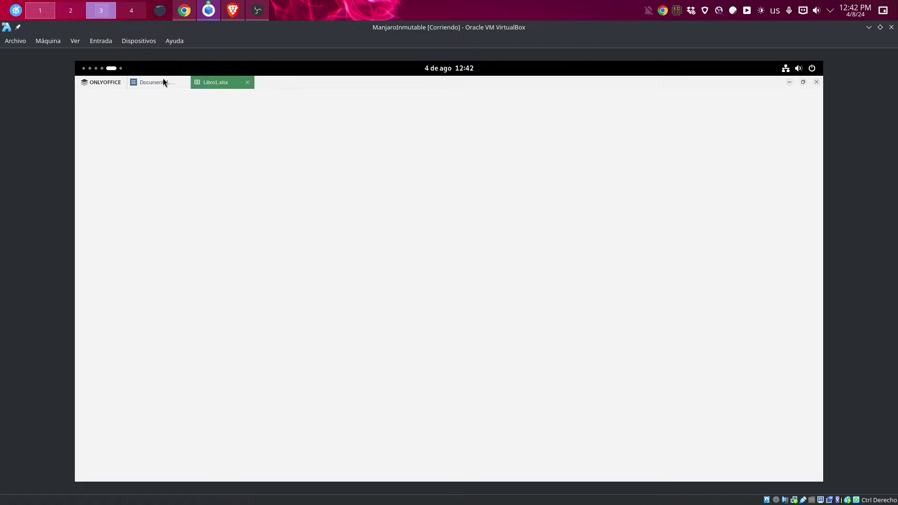
{"action": "left_click", "coordinate": [159, 83]}
{"action": "left_click", "coordinate": [220, 83]}
{"action": "left_click", "coordinate": [155, 84]}
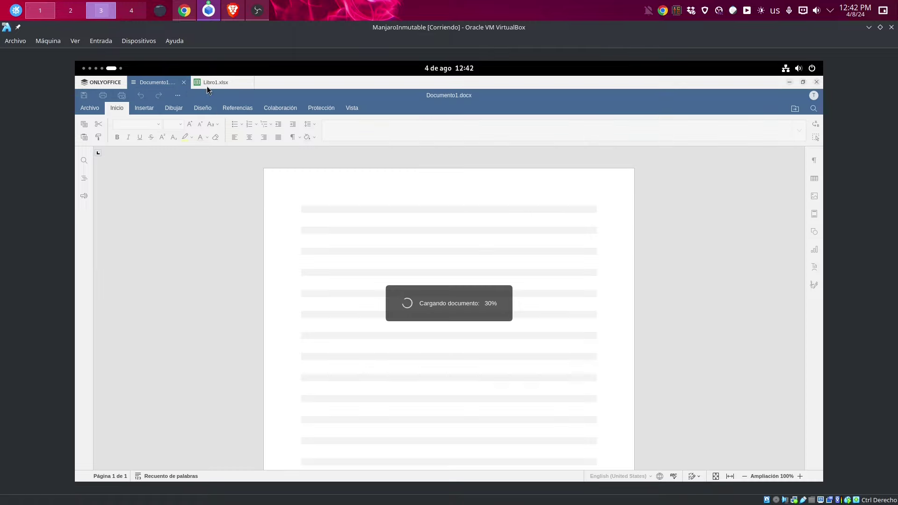
{"action": "left_click", "coordinate": [206, 84]}
{"action": "left_click", "coordinate": [152, 84]}
{"action": "left_click", "coordinate": [211, 84]}
Create a new presentation in ONLYOFFICE and compare it with the open document and spreadsheet
{"action": "left_click", "coordinate": [102, 83]}
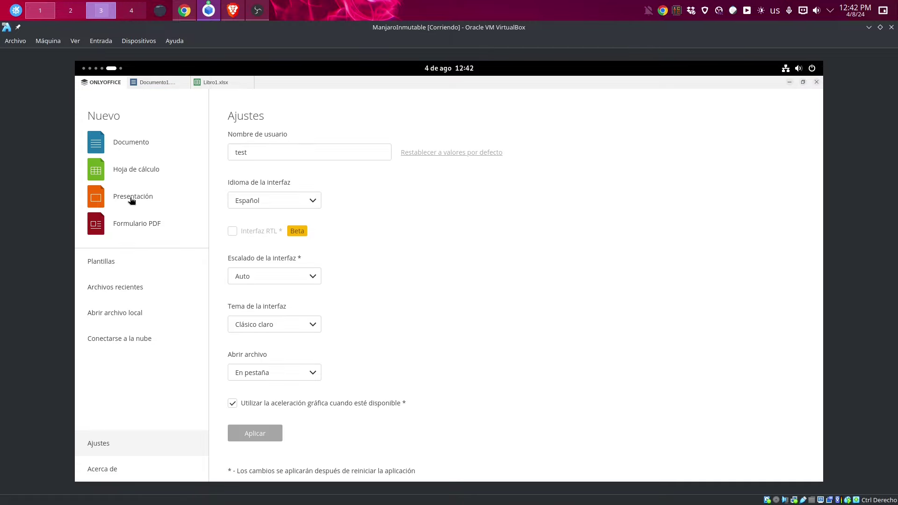
{"action": "left_click", "coordinate": [130, 197]}
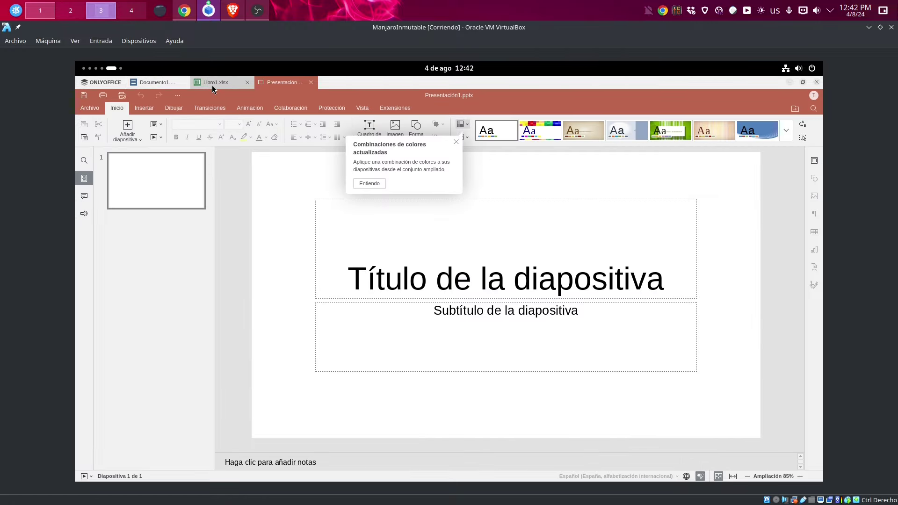
{"action": "left_click", "coordinate": [212, 84]}
{"action": "left_click", "coordinate": [158, 86]}
{"action": "left_click", "coordinate": [216, 87]}
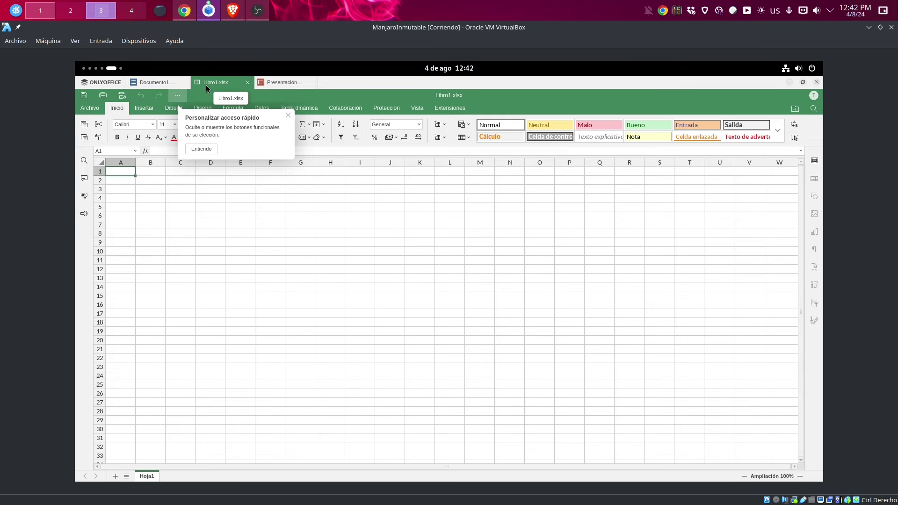
{"action": "left_click", "coordinate": [271, 84]}
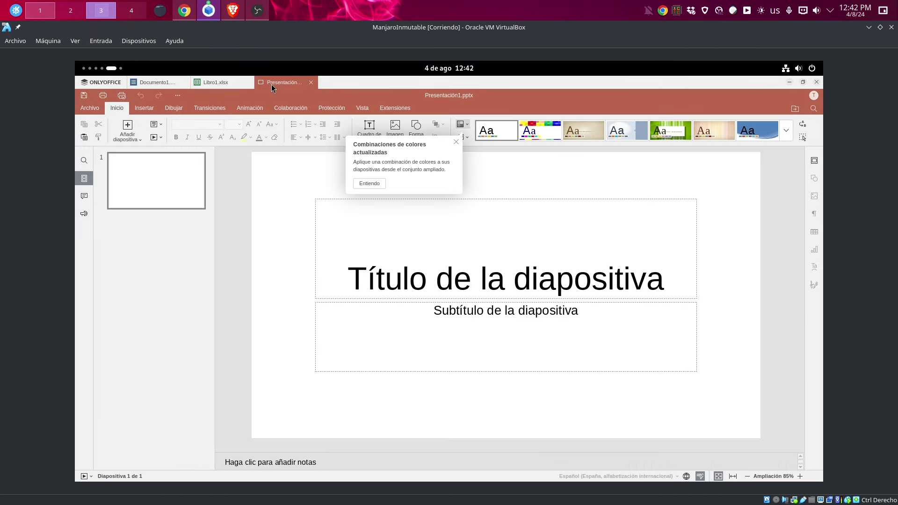
{"action": "left_click", "coordinate": [159, 87]}
{"action": "left_click", "coordinate": [223, 85]}
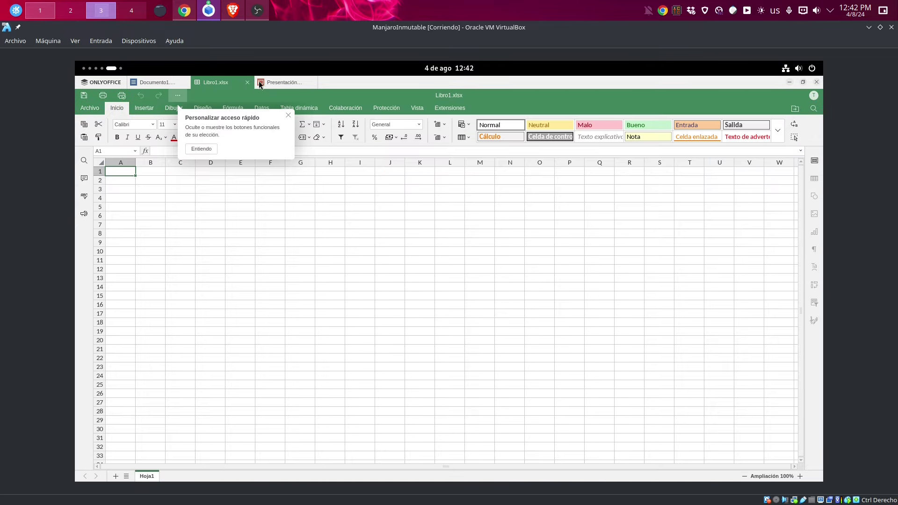
{"action": "left_click", "coordinate": [262, 83]}
{"action": "left_click", "coordinate": [201, 83]}
{"action": "left_click", "coordinate": [149, 83]}
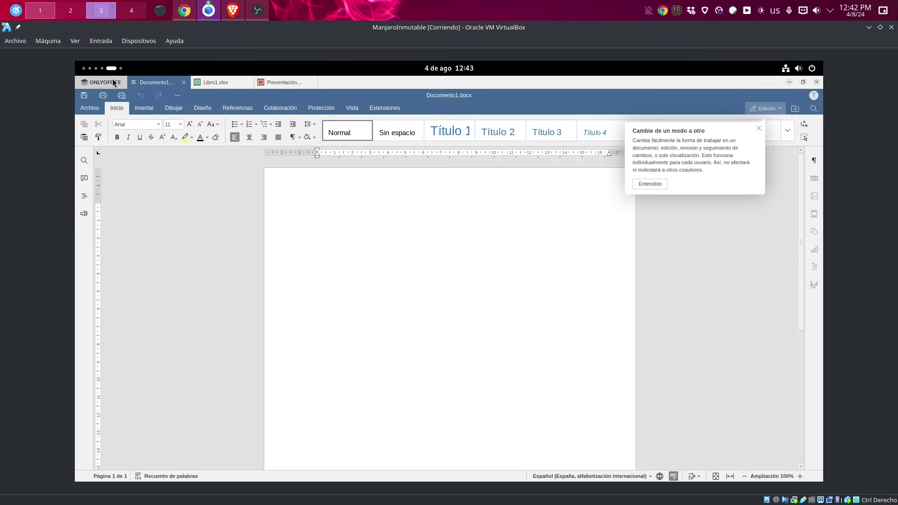
Review the ONLYOFFICE start page and the three open files, dismissing the quick access tip in the spreadsheet
{"action": "left_click", "coordinate": [105, 83]}
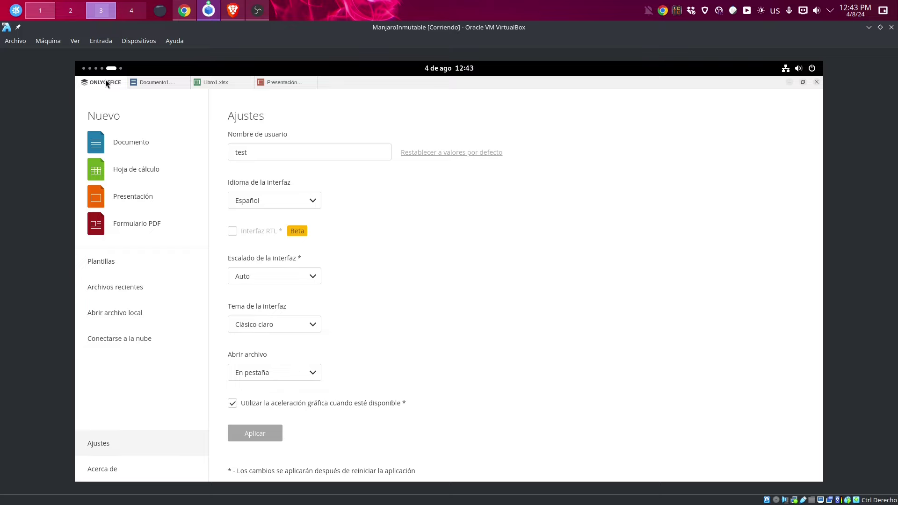
{"action": "left_click", "coordinate": [159, 84]}
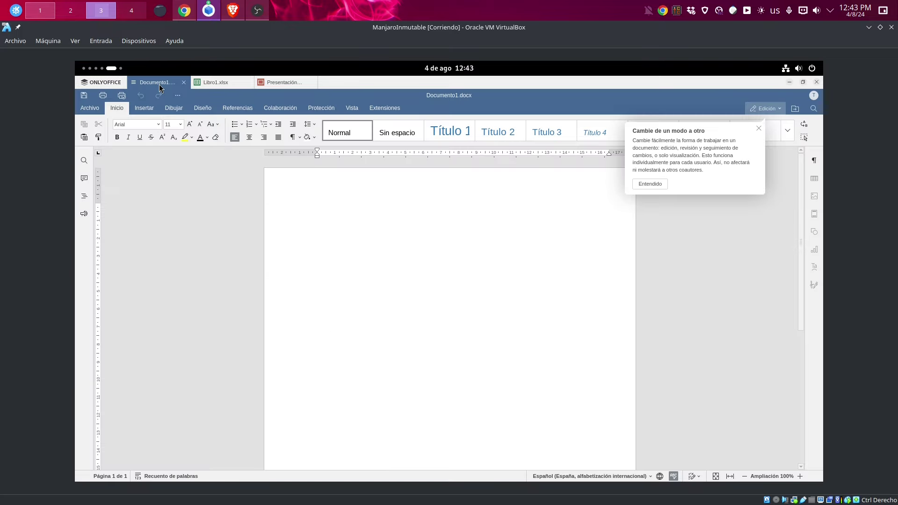
{"action": "left_click", "coordinate": [227, 86]}
{"action": "left_click", "coordinate": [274, 80]}
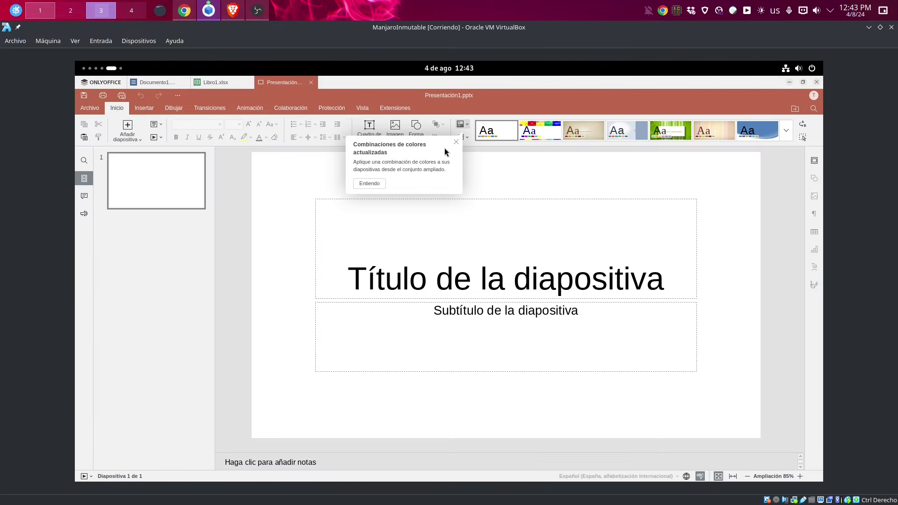
{"action": "left_click", "coordinate": [225, 87]}
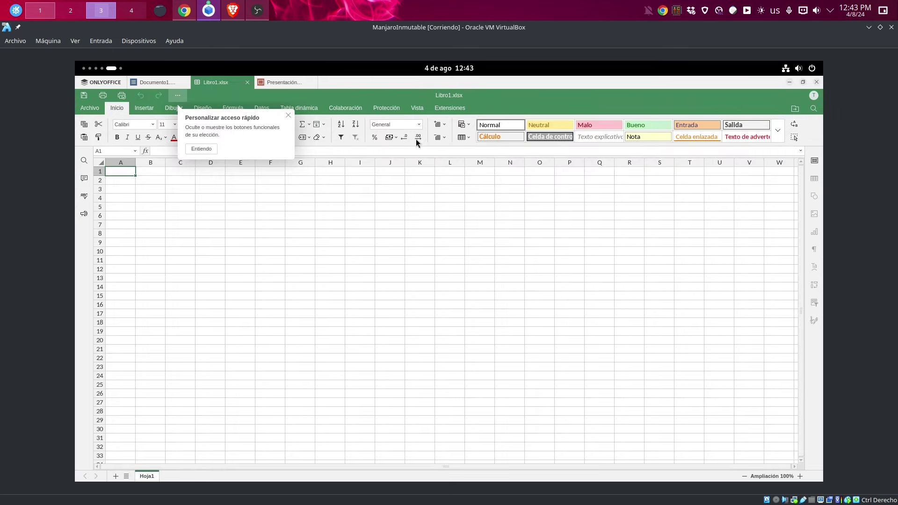
{"action": "left_click", "coordinate": [288, 115]}
{"action": "left_click", "coordinate": [160, 79]}
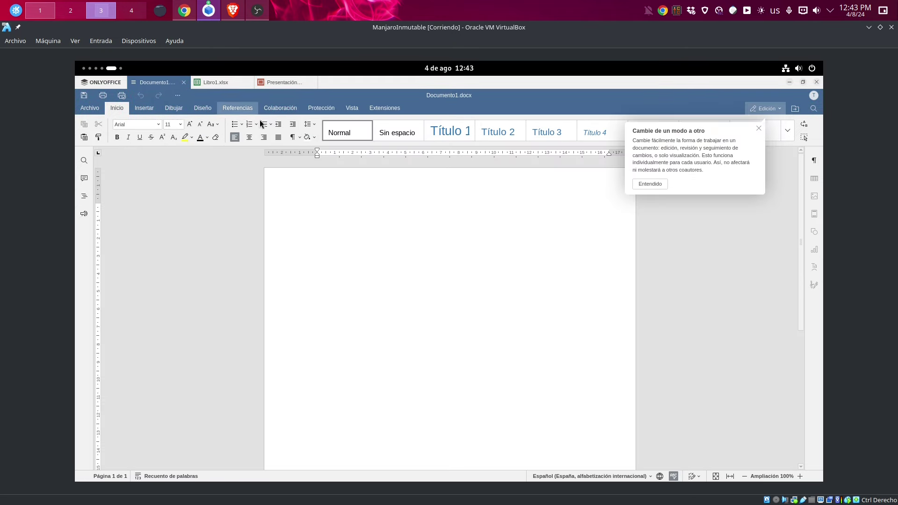
{"action": "left_click", "coordinate": [102, 81]}
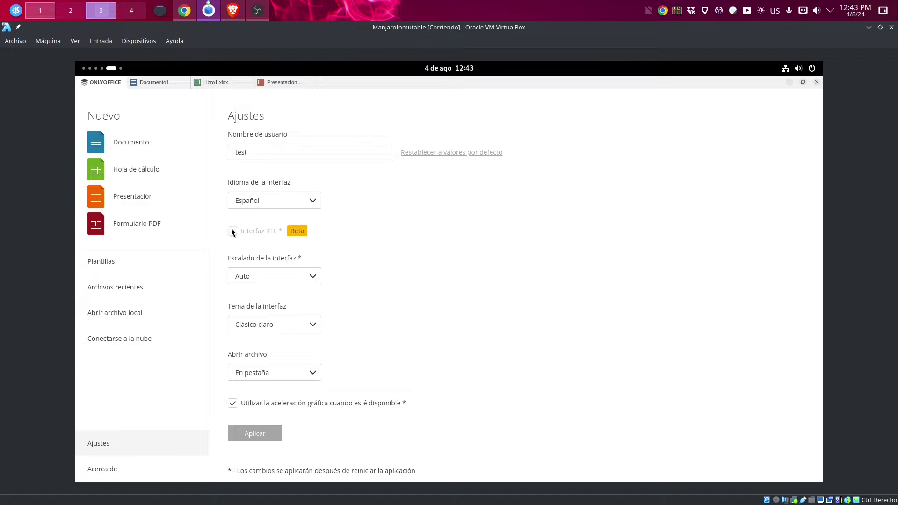
{"action": "left_click", "coordinate": [157, 82]}
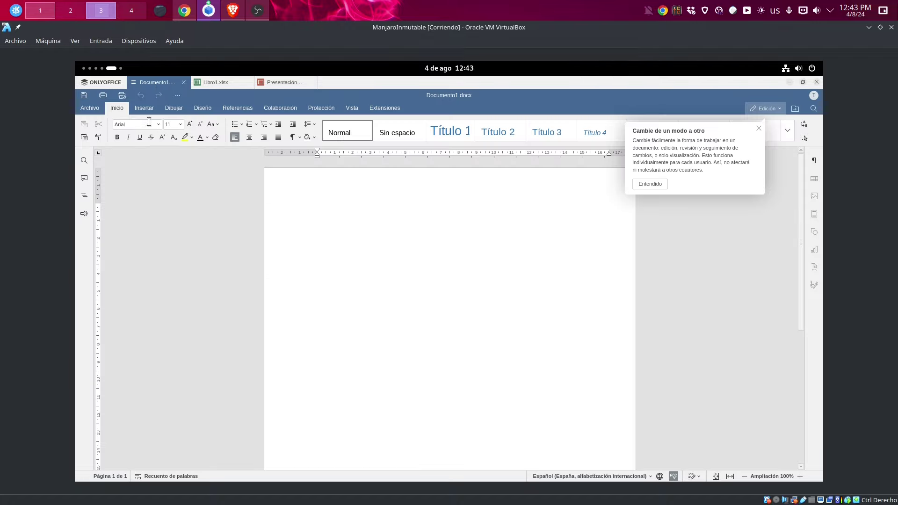
Create two more blank text documents in ONLYOFFICE
{"action": "left_click", "coordinate": [104, 89]}
{"action": "left_click", "coordinate": [114, 139]}
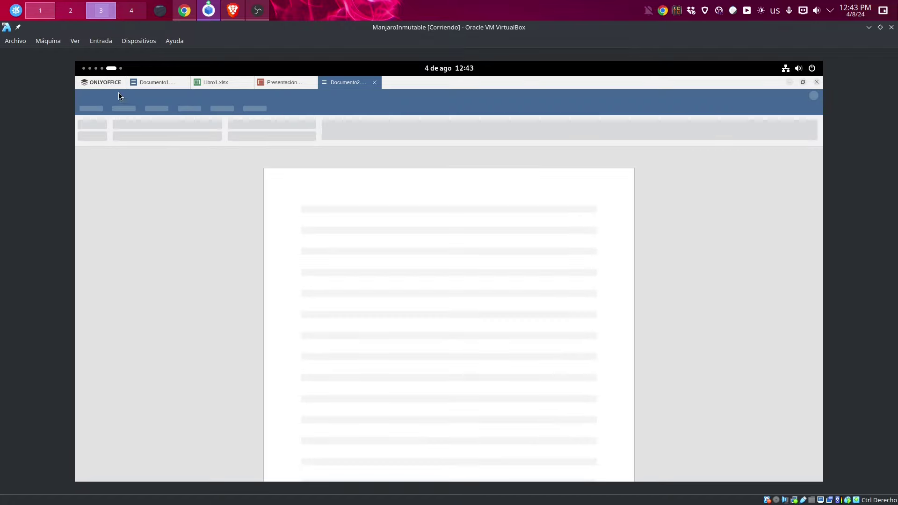
{"action": "left_click", "coordinate": [103, 83]}
{"action": "left_click", "coordinate": [122, 141]}
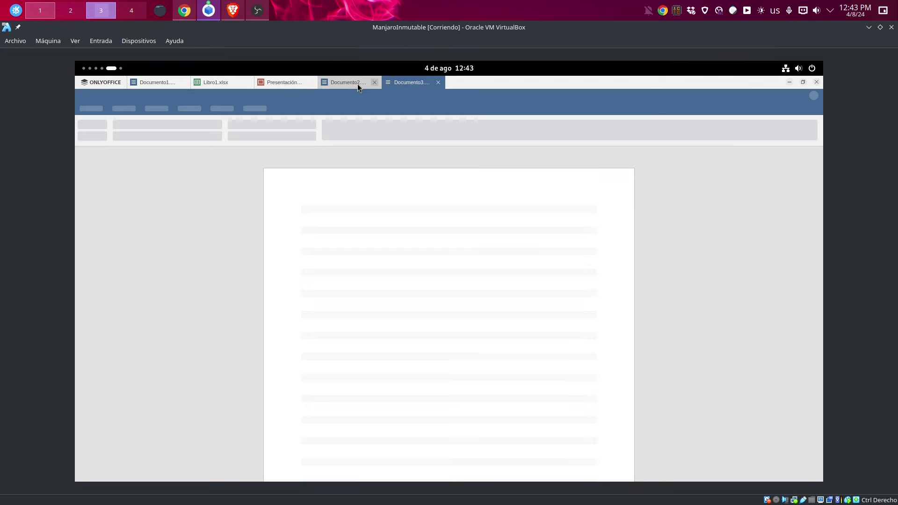
{"action": "left_click", "coordinate": [358, 84]}
{"action": "left_click", "coordinate": [374, 83]}
Check the System Monitor's resource graphs and the progress of the opensuse box creation in BoxBuddy
{"action": "scroll", "coordinate": [102, 72], "scroll_direction": "up", "scroll_amount": 1}
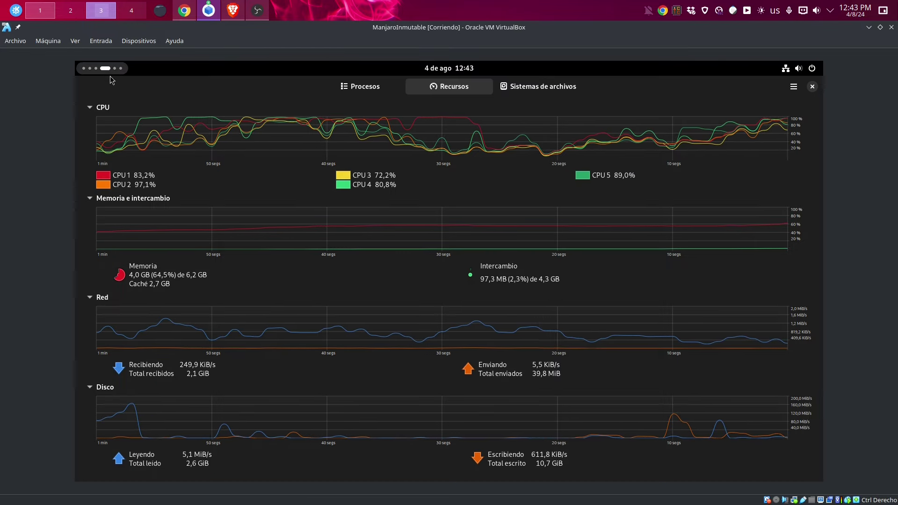
{"action": "scroll", "coordinate": [112, 74], "scroll_direction": "up", "scroll_amount": 1}
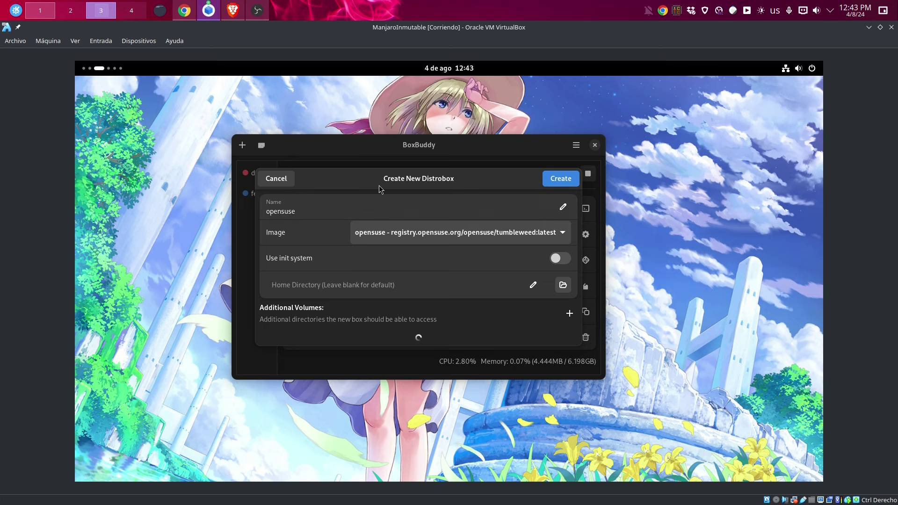
{"action": "left_click_drag", "start_coordinate": [379, 186], "coordinate": [435, 182]}
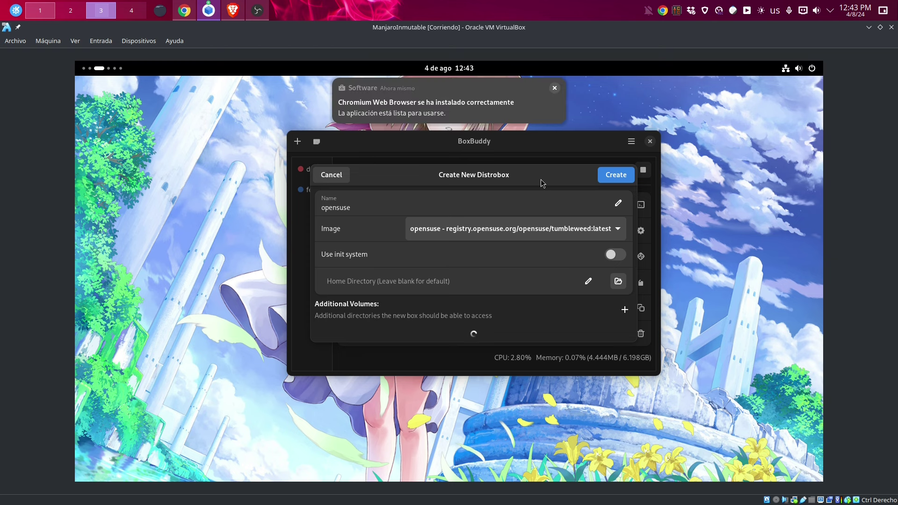
Go to the empty last workspace and pin Chromium to the dash from the application grid
{"action": "scroll", "coordinate": [109, 72], "scroll_direction": "down", "scroll_amount": 1}
{"action": "scroll", "coordinate": [108, 71], "scroll_direction": "down", "scroll_amount": 1}
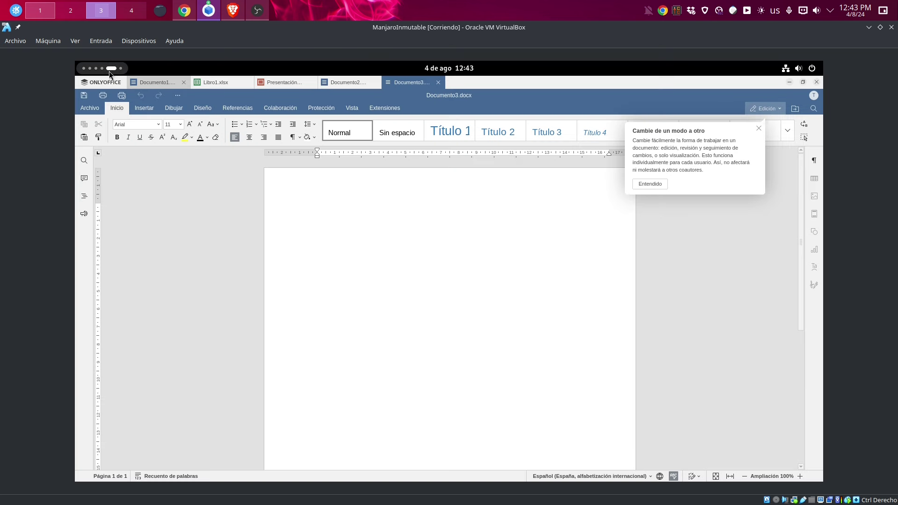
{"action": "scroll", "coordinate": [109, 71], "scroll_direction": "down", "scroll_amount": 1}
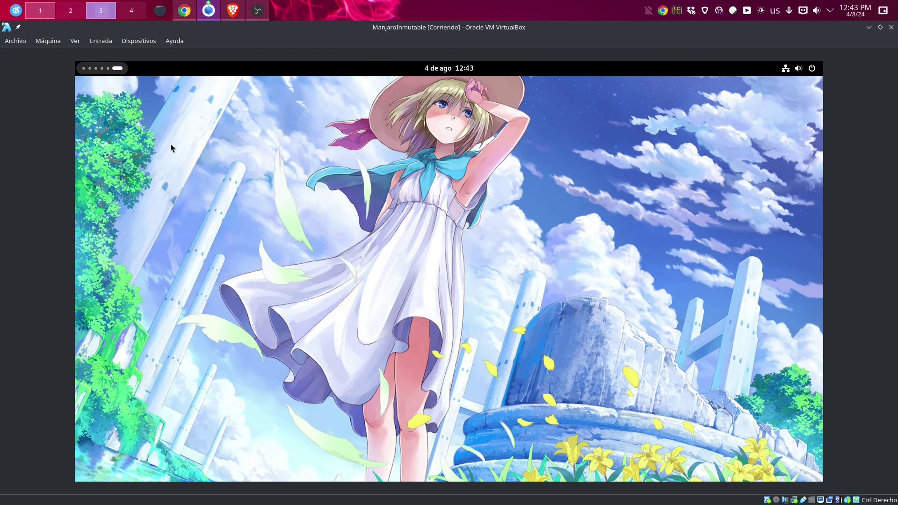
{"action": "left_click", "coordinate": [96, 71]}
{"action": "left_click", "coordinate": [582, 453]}
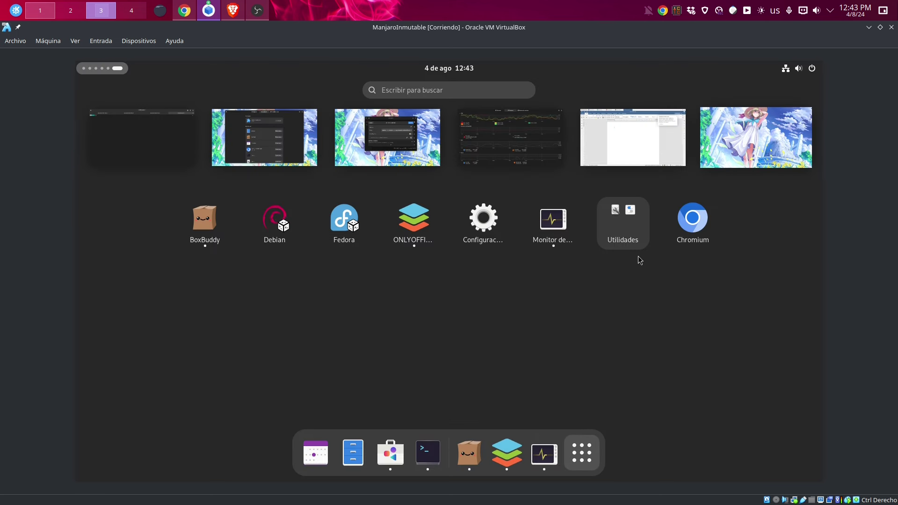
{"action": "right_click", "coordinate": [692, 219]}
{"action": "left_click", "coordinate": [617, 228]}
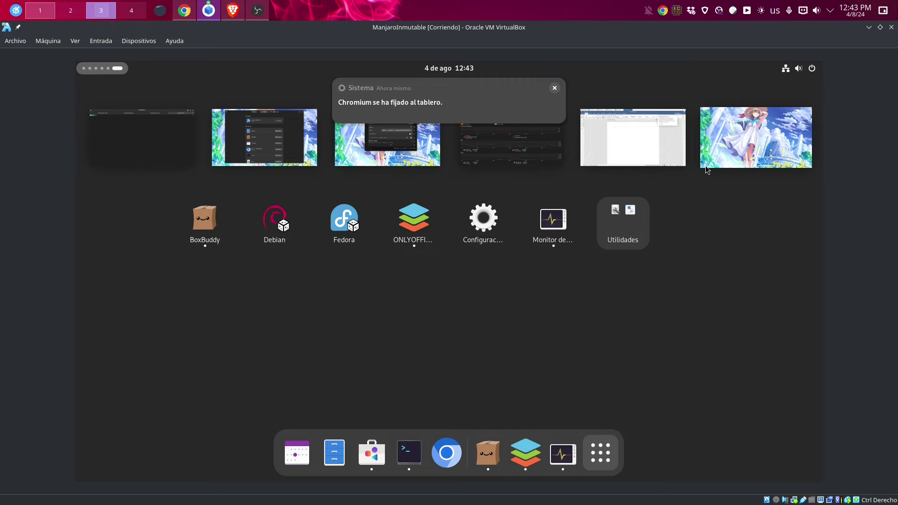
Launch Chromium on the empty last workspace, maximize its window and place the cursor in its address bar
{"action": "left_click", "coordinate": [719, 157]}
{"action": "left_click", "coordinate": [99, 69]}
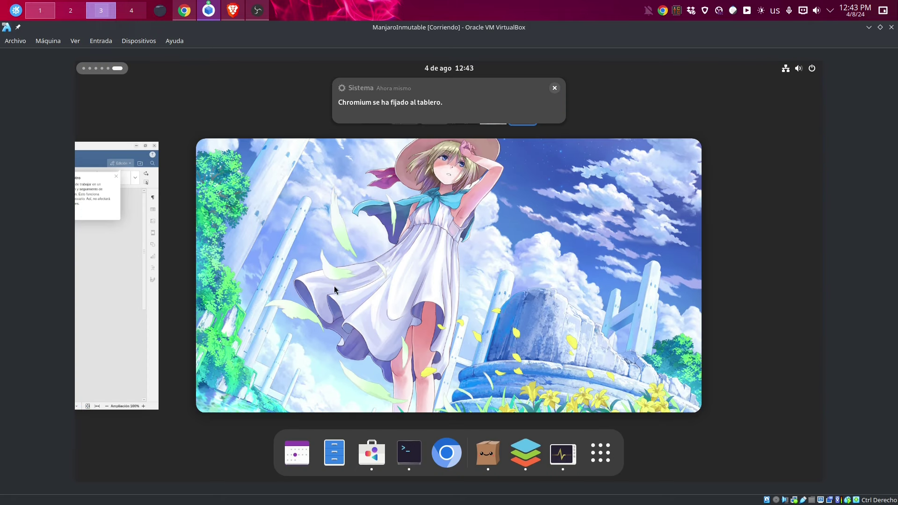
{"action": "left_click", "coordinate": [449, 451]}
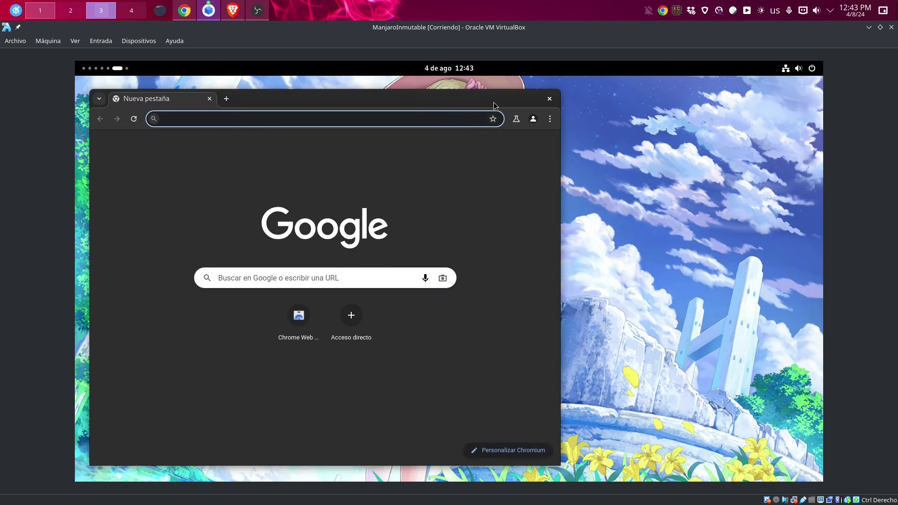
{"action": "double_click", "coordinate": [493, 103]}
{"action": "left_click", "coordinate": [218, 101]}
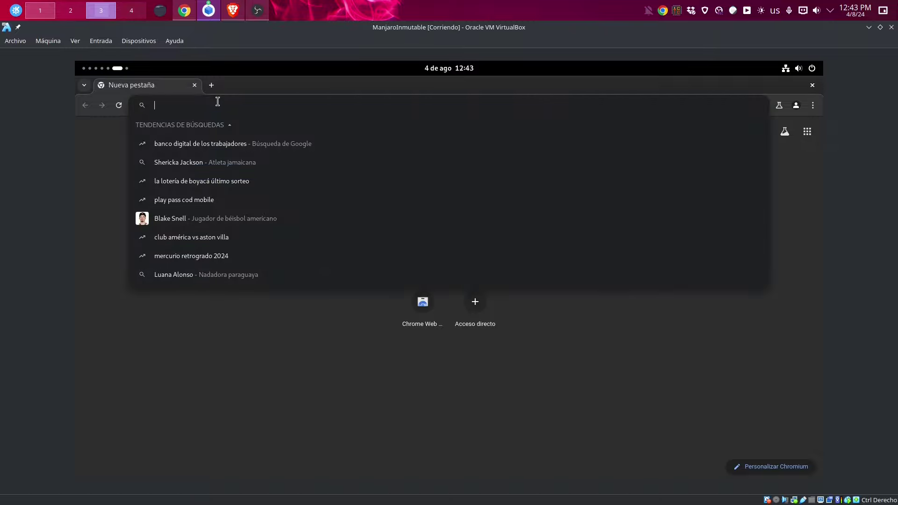
Search Google for "youtube" in Chromium and open the YouTube home page from the results
{"action": "type", "text": "youtube"}
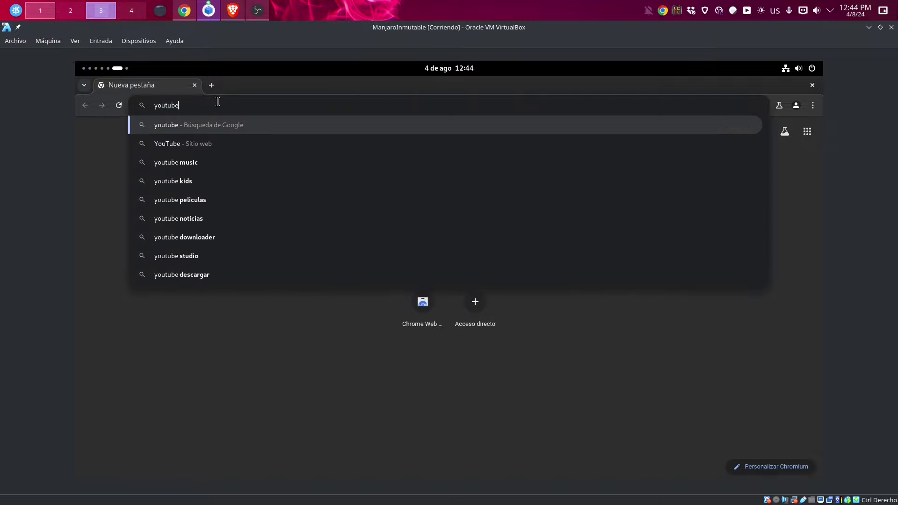
{"action": "key", "text": "Return"}
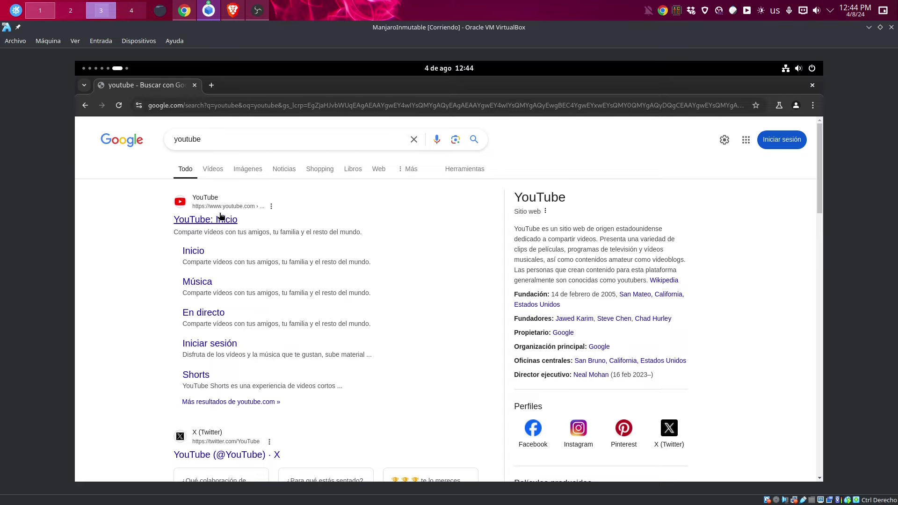
{"action": "left_click", "coordinate": [220, 219]}
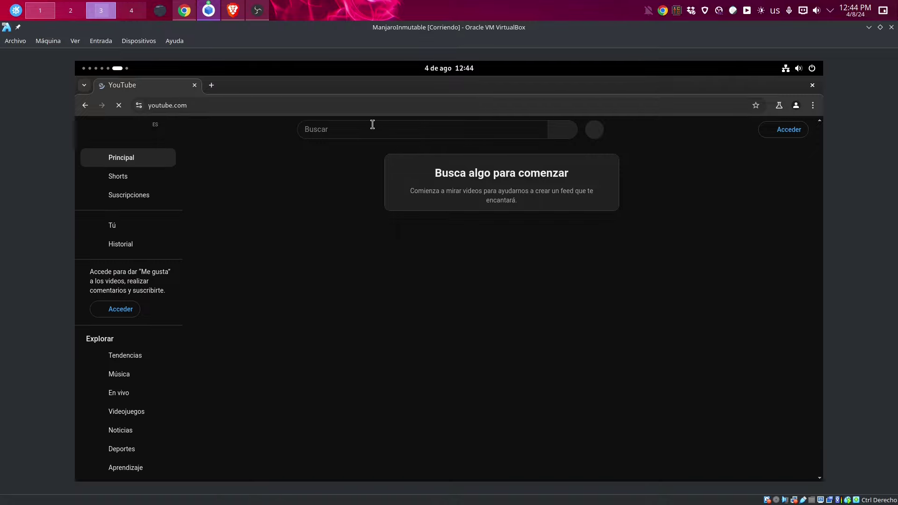
Search YouTube for "maquinas linuxeras" and open the Comunidad section of the Máquinas Linuxeras channel
{"action": "left_click", "coordinate": [369, 128]}
{"action": "type", "text": "maqui"}
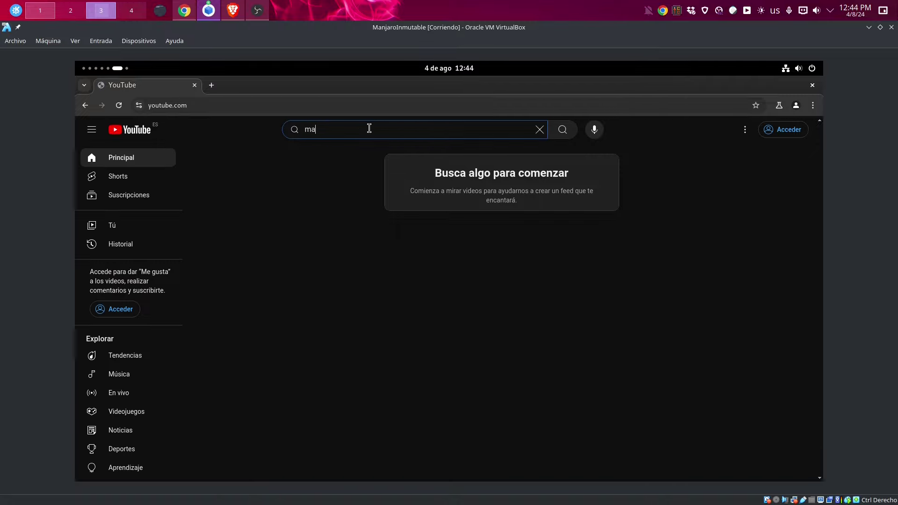
{"action": "type", "text": "uxeras"}
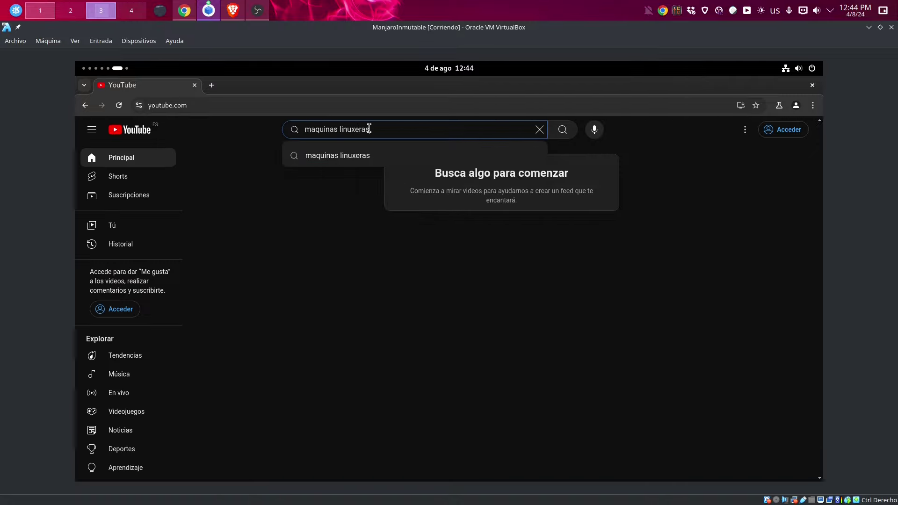
{"action": "key", "text": "Return"}
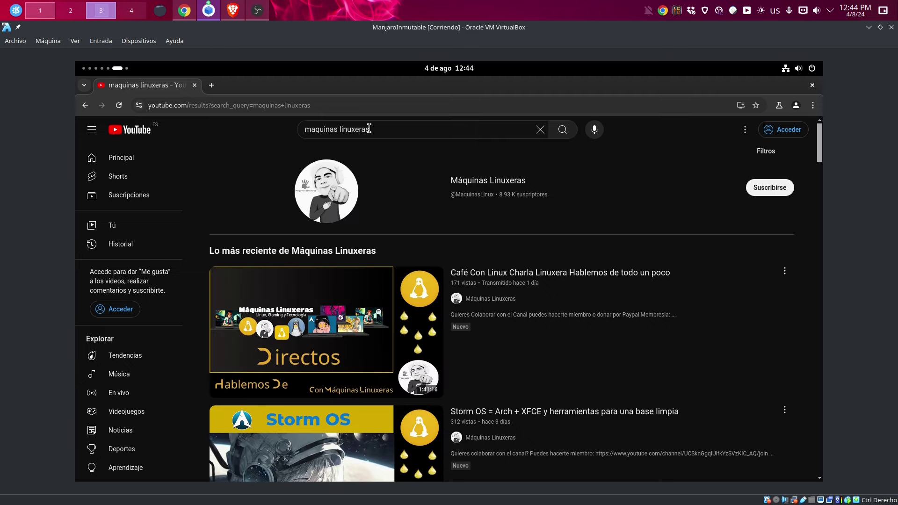
{"action": "left_click", "coordinate": [452, 180]}
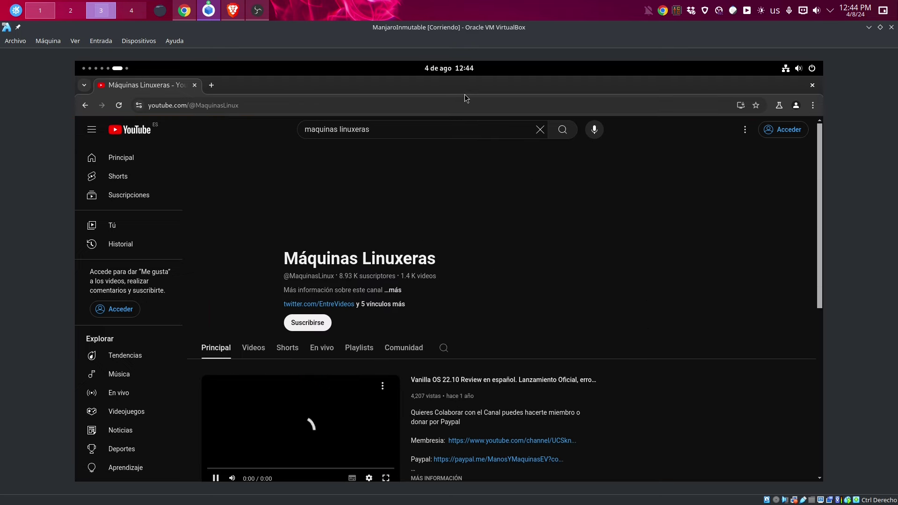
{"action": "left_click", "coordinate": [411, 350]}
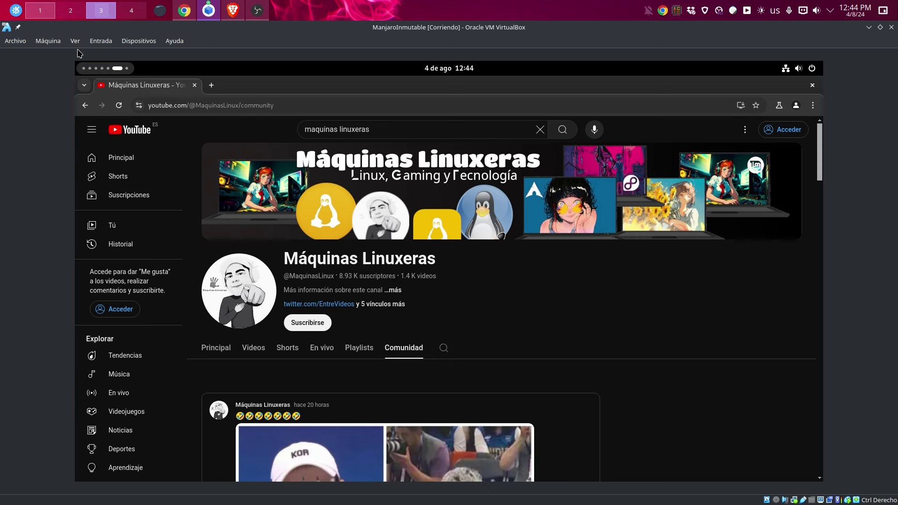
Switch back and forth between the Chromium workspace and the empty last workspace, briefly opening the system quick settings there
{"action": "scroll", "coordinate": [104, 70], "scroll_direction": "down", "scroll_amount": 1}
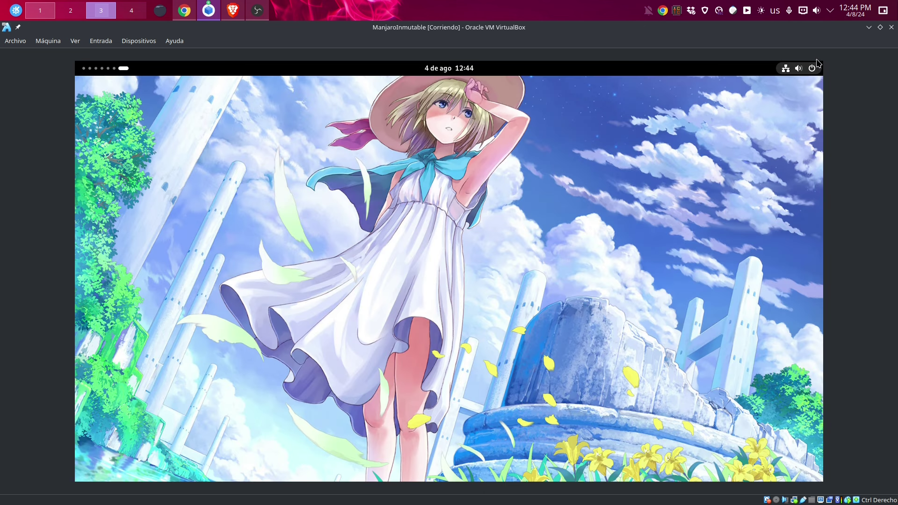
{"action": "left_click", "coordinate": [807, 70]}
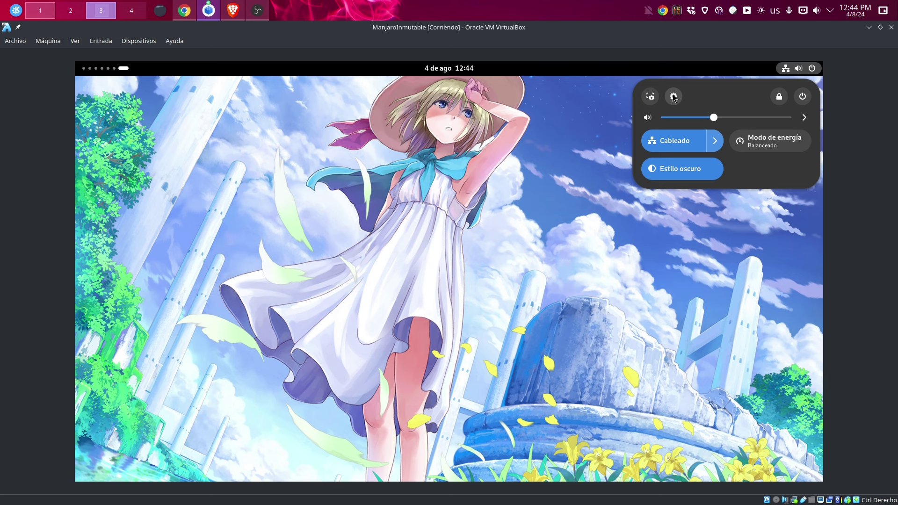
{"action": "left_click", "coordinate": [102, 69]}
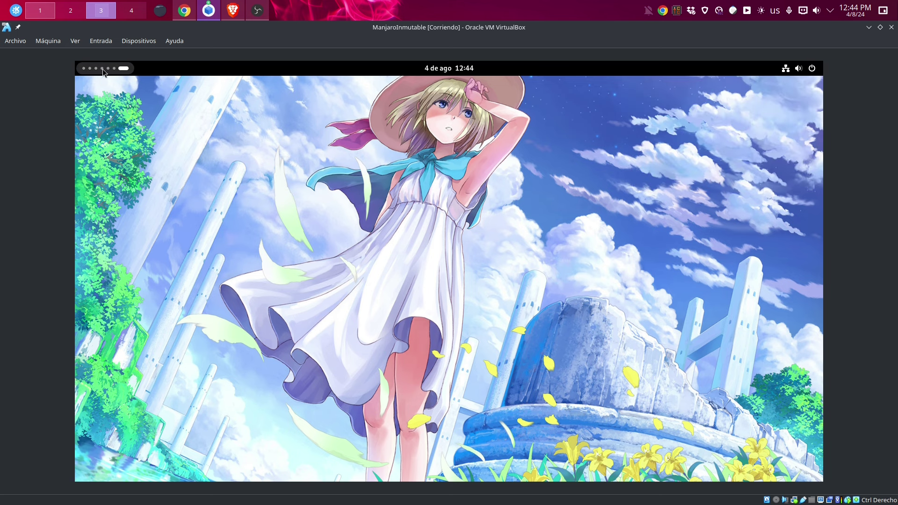
{"action": "scroll", "coordinate": [109, 73], "scroll_direction": "up", "scroll_amount": 1}
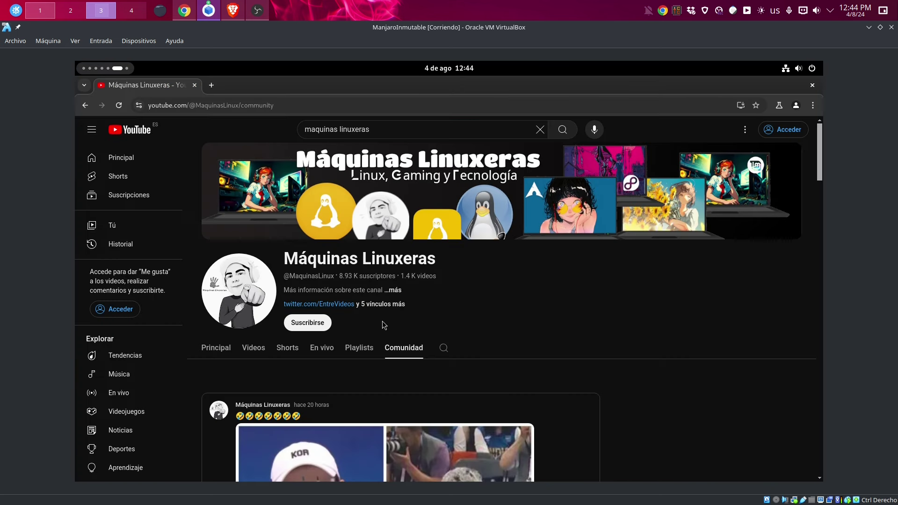
{"action": "key", "text": "super+Page_Down"}
{"action": "key", "text": "super+Page_Up"}
{"action": "key", "text": "super+Page_Down"}
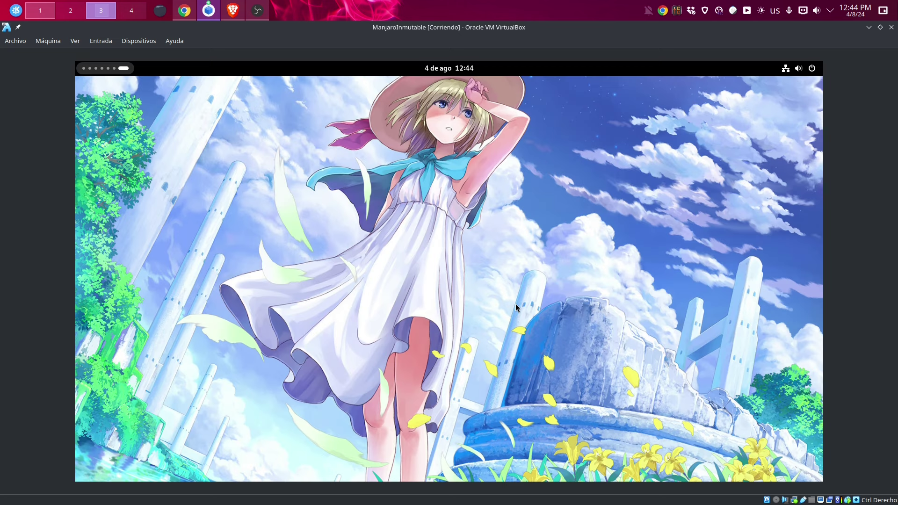
{"action": "key", "text": "super+Page_Up"}
Browse the Máquinas Linuxeras community posts to examine how smoothly Chromium scrolls
{"action": "scroll", "coordinate": [646, 305], "scroll_direction": "down", "scroll_amount": 5}
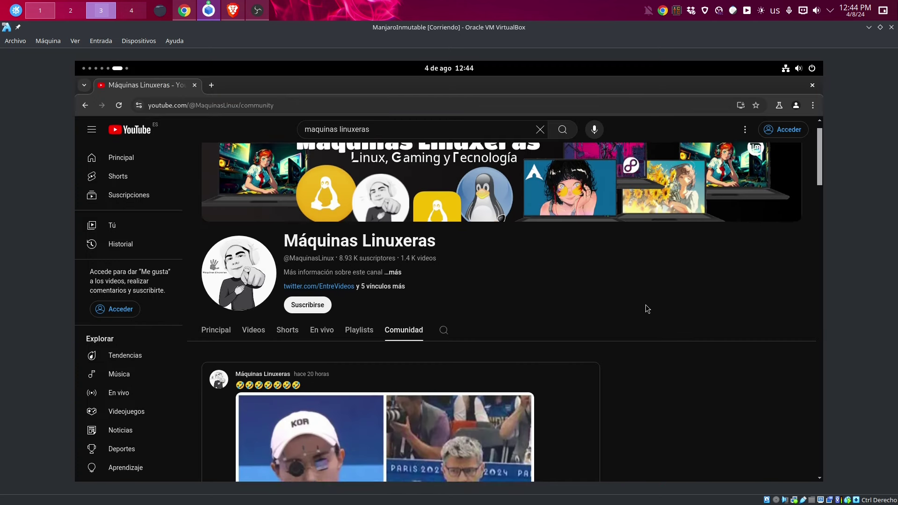
{"action": "scroll", "coordinate": [649, 312], "scroll_direction": "down", "scroll_amount": 10}
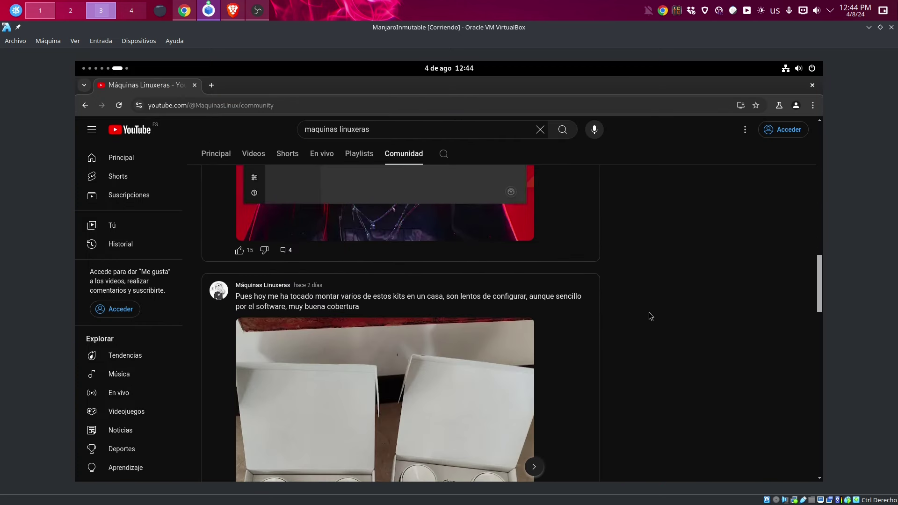
{"action": "scroll", "coordinate": [641, 299], "scroll_direction": "up", "scroll_amount": 8}
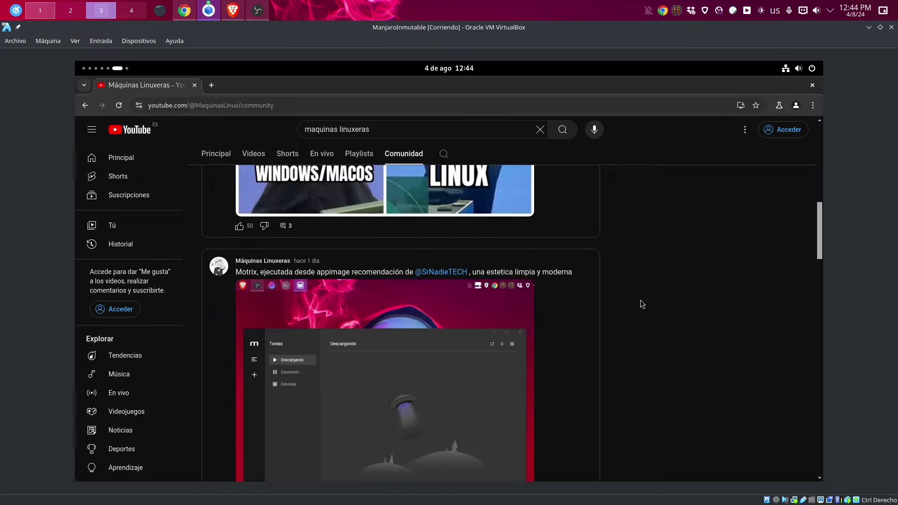
{"action": "scroll", "coordinate": [636, 301], "scroll_direction": "up", "scroll_amount": 4}
{"action": "scroll", "coordinate": [627, 302], "scroll_direction": "down", "scroll_amount": 7}
{"action": "scroll", "coordinate": [625, 308], "scroll_direction": "down", "scroll_amount": 5}
{"action": "scroll", "coordinate": [625, 308], "scroll_direction": "down", "scroll_amount": 12}
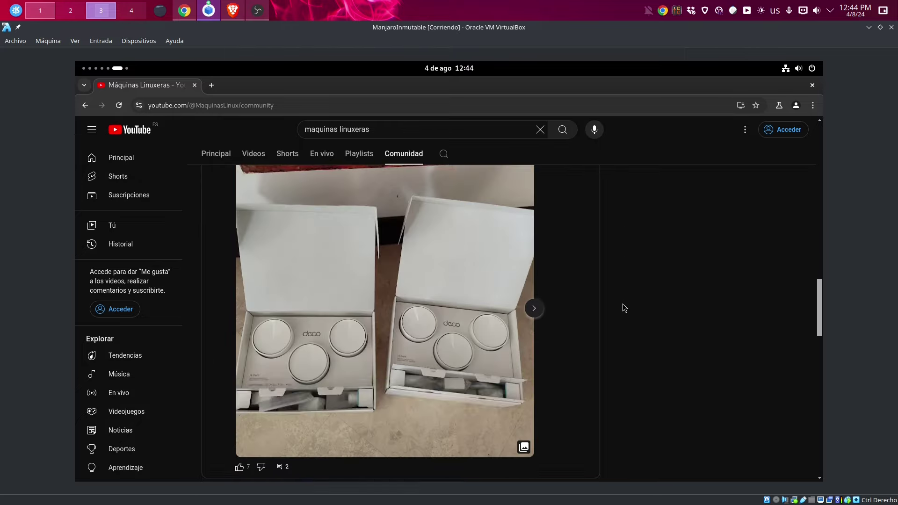
{"action": "scroll", "coordinate": [622, 305], "scroll_direction": "up", "scroll_amount": 15}
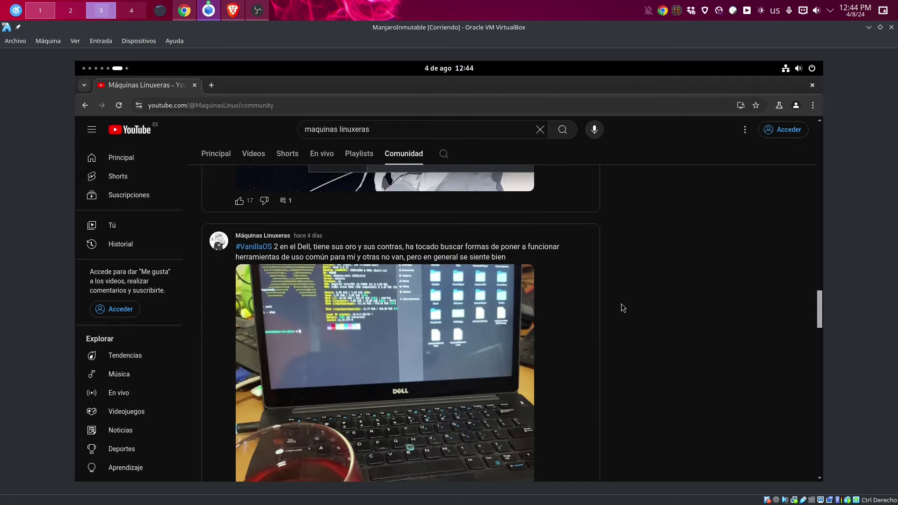
{"action": "scroll", "coordinate": [611, 299], "scroll_direction": "up", "scroll_amount": 5}
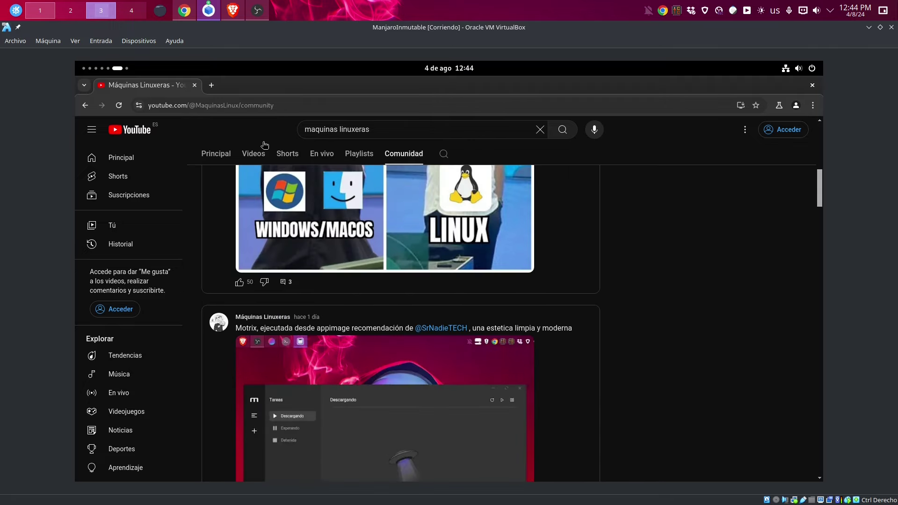
{"action": "scroll", "coordinate": [122, 66], "scroll_direction": "down", "scroll_amount": 1}
{"action": "scroll", "coordinate": [122, 68], "scroll_direction": "up", "scroll_amount": 2}
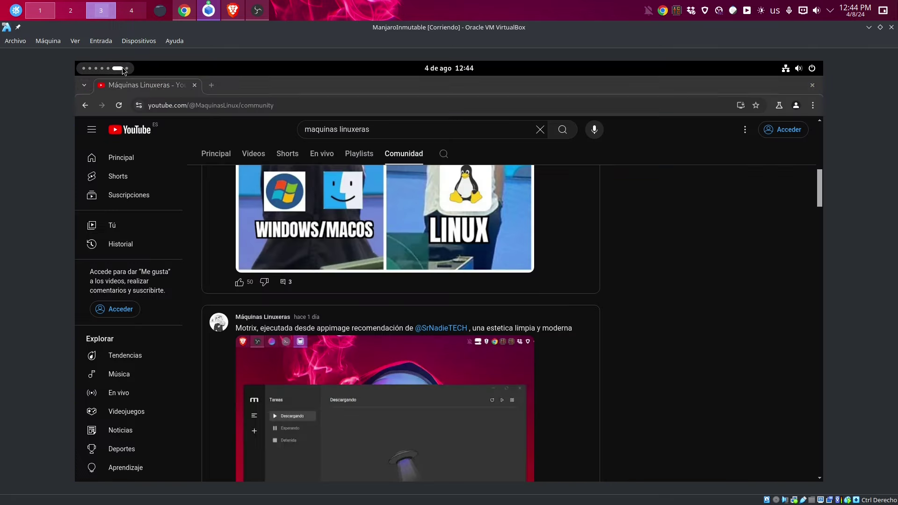
Check the opensuse box creation in BoxBuddy and the resource graphs in System Monitor
{"action": "scroll", "coordinate": [122, 68], "scroll_direction": "up", "scroll_amount": 2}
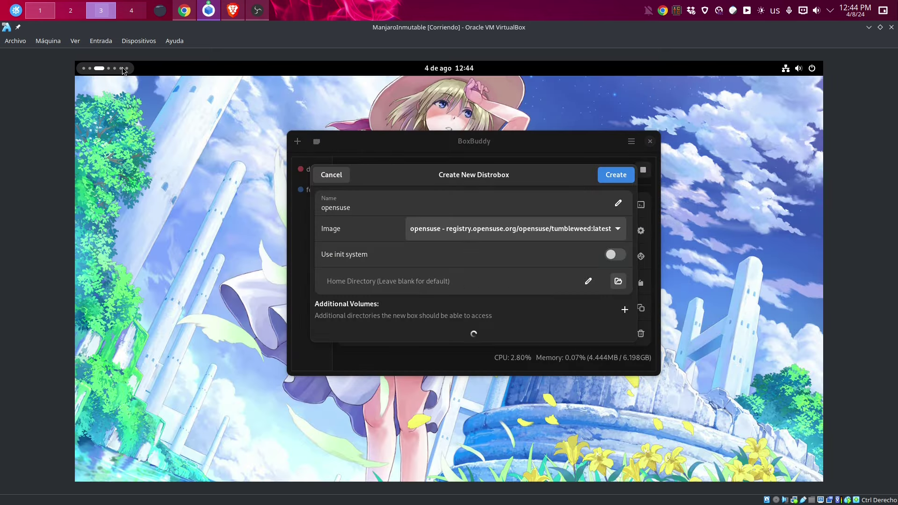
{"action": "scroll", "coordinate": [122, 68], "scroll_direction": "down", "scroll_amount": 1}
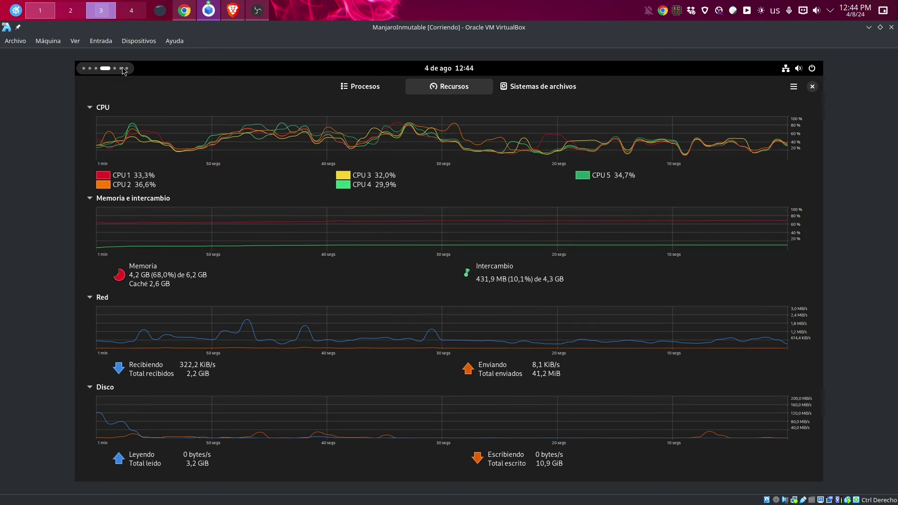
{"action": "scroll", "coordinate": [122, 68], "scroll_direction": "up", "scroll_amount": 1}
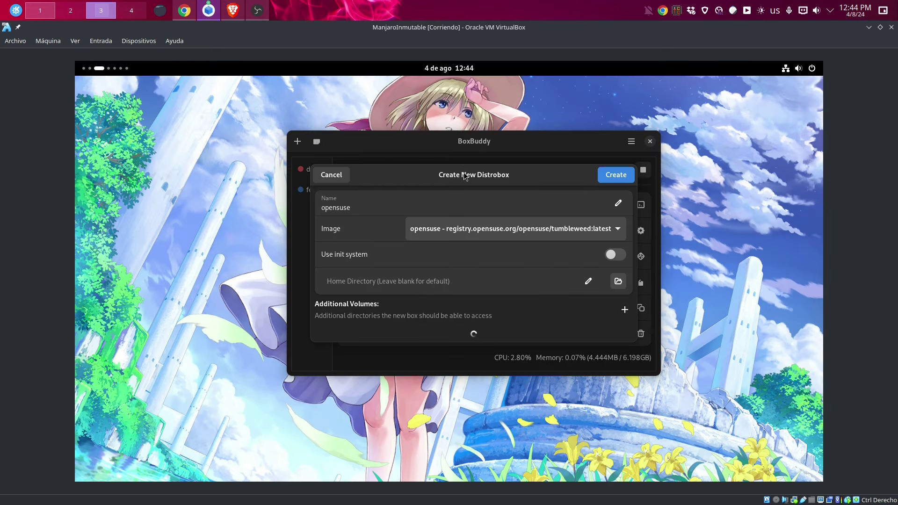
{"action": "left_click_drag", "start_coordinate": [466, 175], "coordinate": [398, 184]}
{"action": "scroll", "coordinate": [127, 68], "scroll_direction": "down", "scroll_amount": 1}
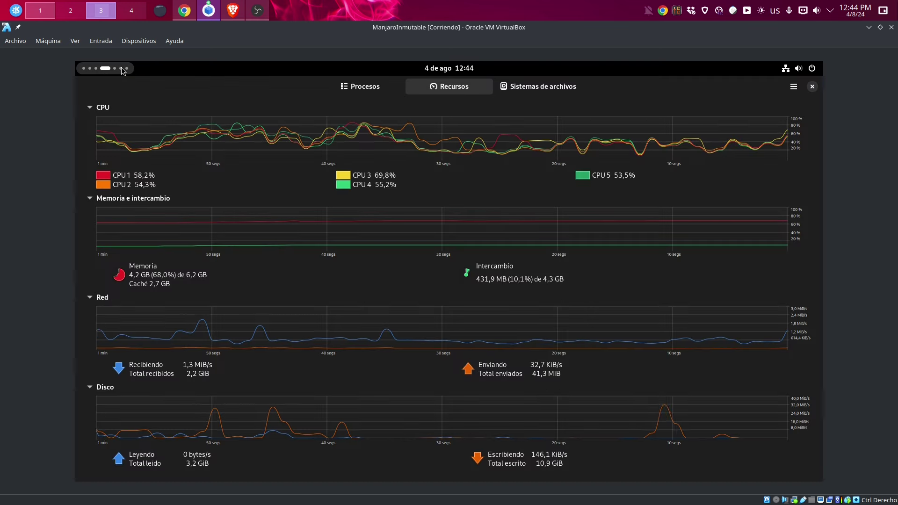
Look over the terminal workspace and the software store's list of installed applications, and return to BoxBuddy
{"action": "scroll", "coordinate": [122, 69], "scroll_direction": "up", "scroll_amount": 3}
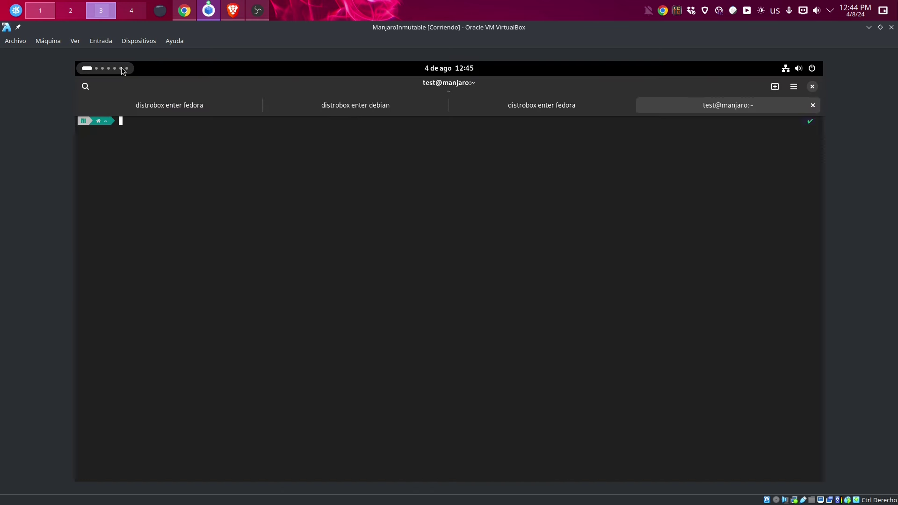
{"action": "scroll", "coordinate": [121, 68], "scroll_direction": "down", "scroll_amount": 2}
{"action": "scroll", "coordinate": [122, 68], "scroll_direction": "up", "scroll_amount": 1}
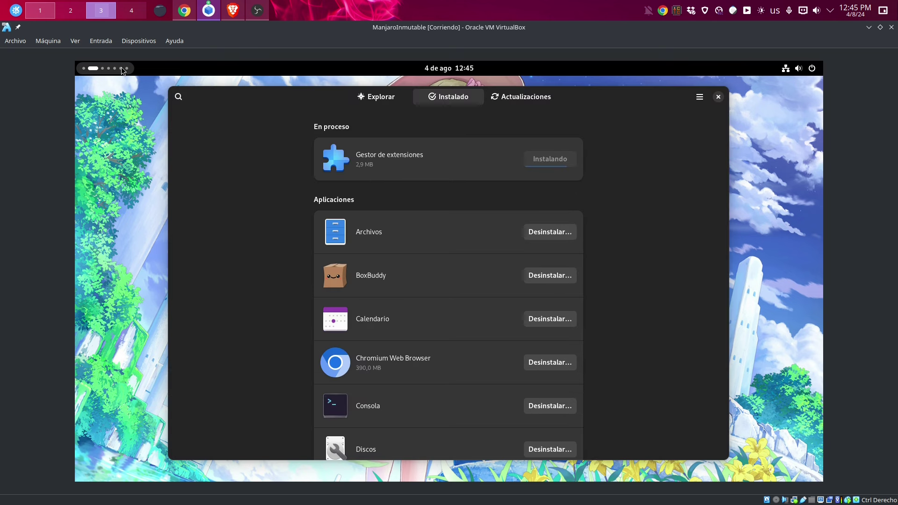
{"action": "scroll", "coordinate": [122, 68], "scroll_direction": "down", "scroll_amount": 1}
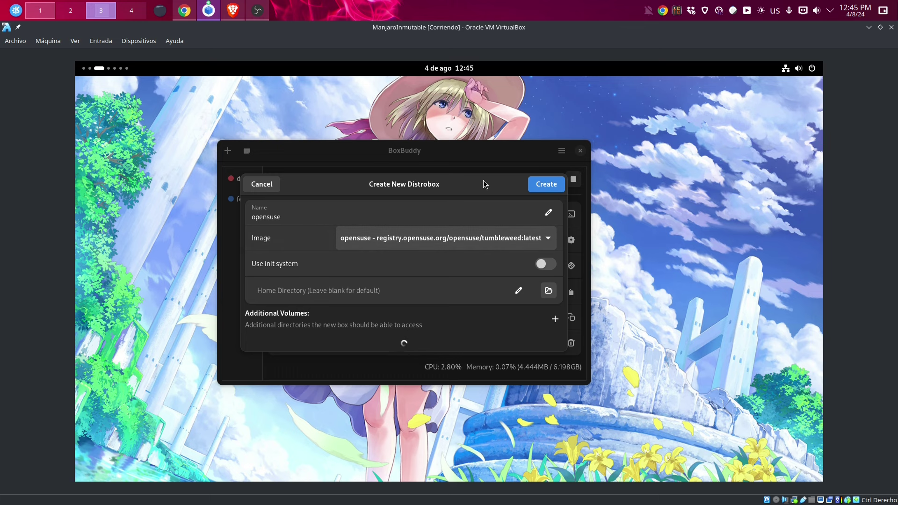
Reposition the BoxBuddy window slightly and look at the images offered for the new distrobox
{"action": "mouse_move", "coordinate": [483, 181]}
{"action": "left_mouse_down"}
{"action": "mouse_move", "coordinate": [362, 283]}
{"action": "mouse_move", "coordinate": [491, 195]}
{"action": "mouse_move", "coordinate": [487, 187]}
{"action": "left_mouse_up"}
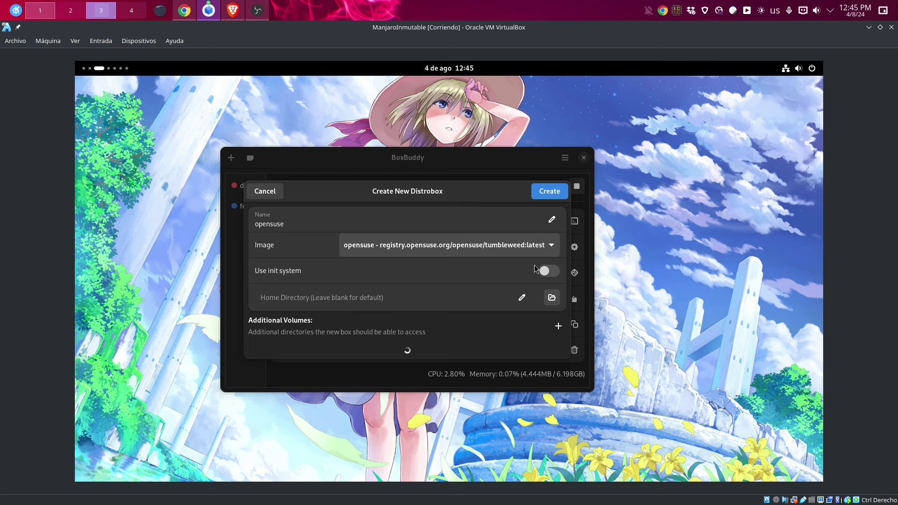
{"action": "left_click", "coordinate": [551, 246]}
{"action": "left_click", "coordinate": [549, 246]}
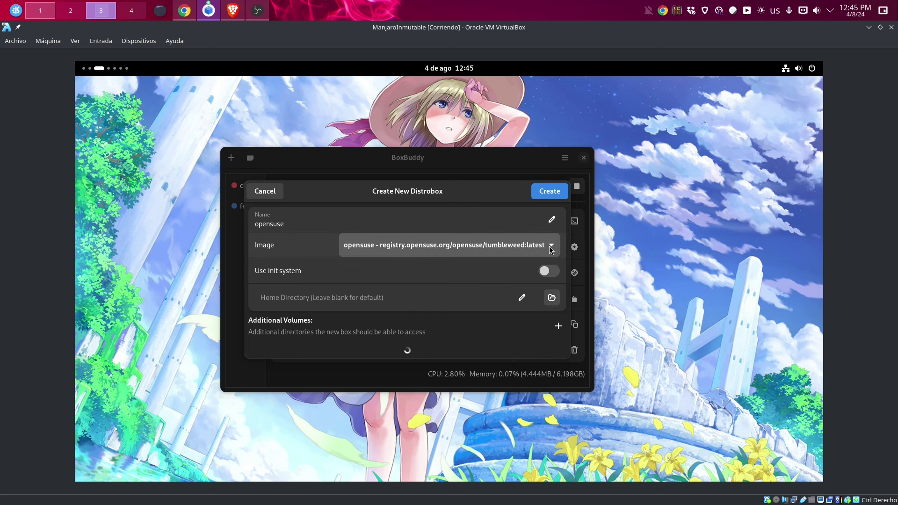
{"action": "left_click", "coordinate": [365, 228]}
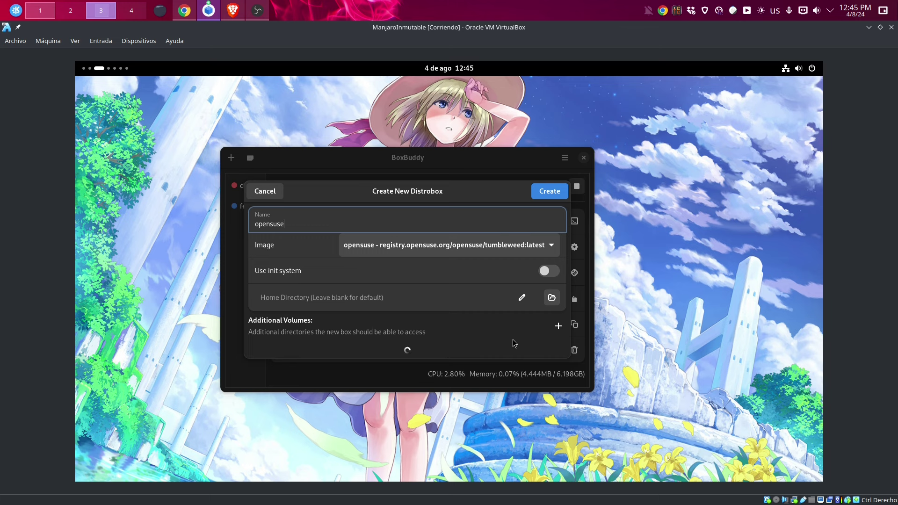
{"action": "left_click", "coordinate": [539, 252]}
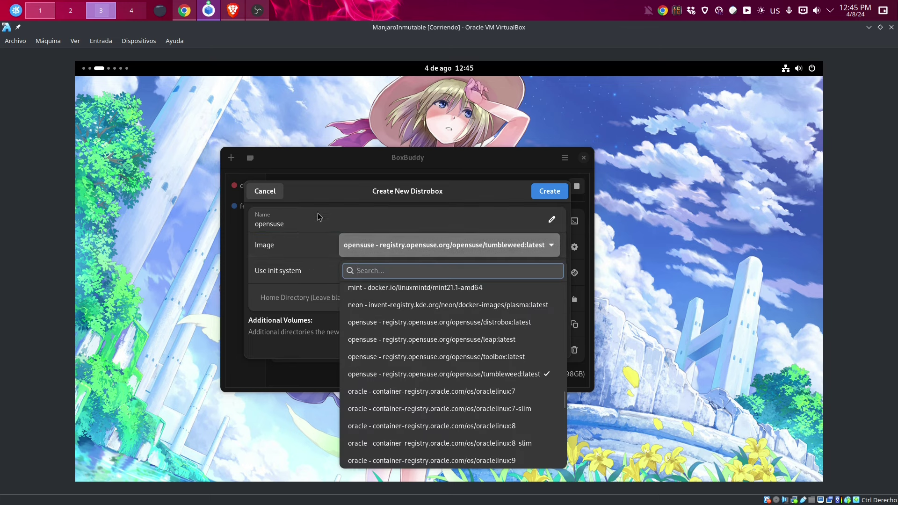
Change the new distrobox's name to ubuntu and its image to quay.io/toolbx/ubuntu-toolbox:22.04
{"action": "left_click", "coordinate": [318, 214]}
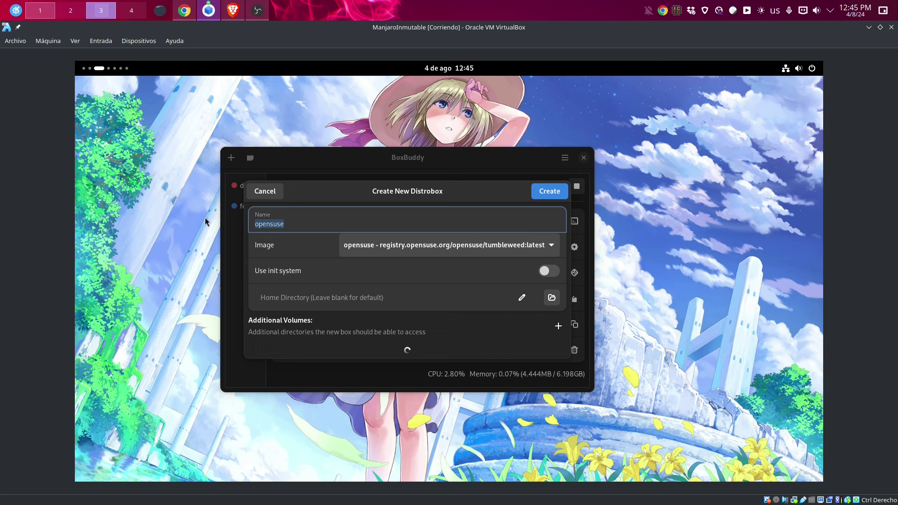
{"action": "type", "text": "ubuntu"}
{"action": "left_click", "coordinate": [461, 245]}
{"action": "scroll", "coordinate": [459, 335], "scroll_direction": "down", "scroll_amount": 10}
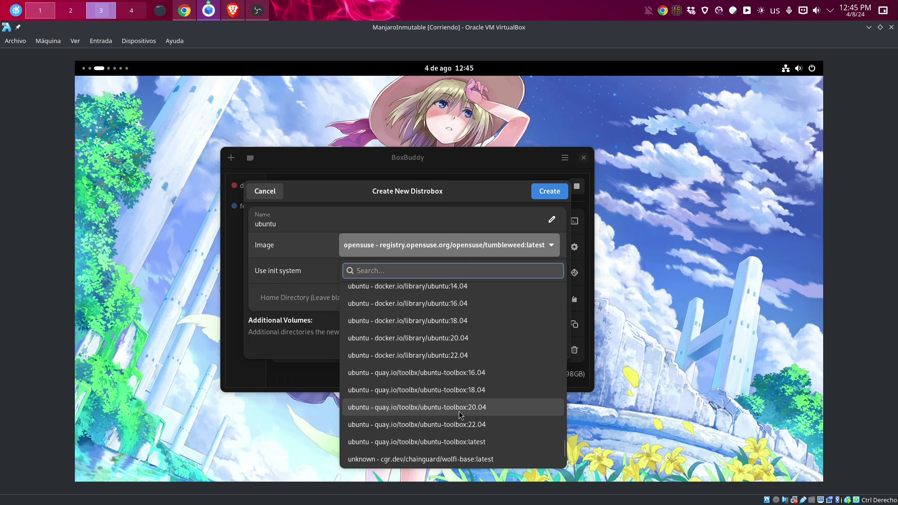
{"action": "left_click", "coordinate": [463, 426]}
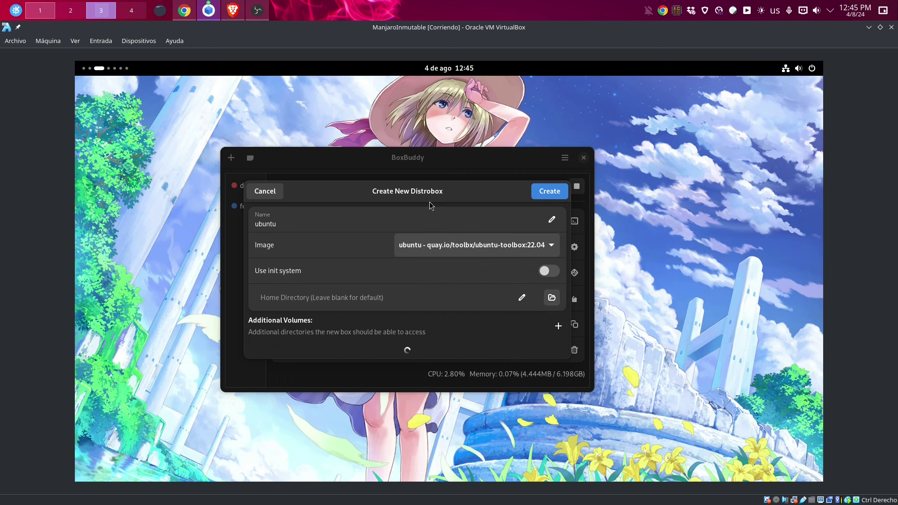
{"action": "left_click_drag", "start_coordinate": [428, 202], "coordinate": [414, 220]}
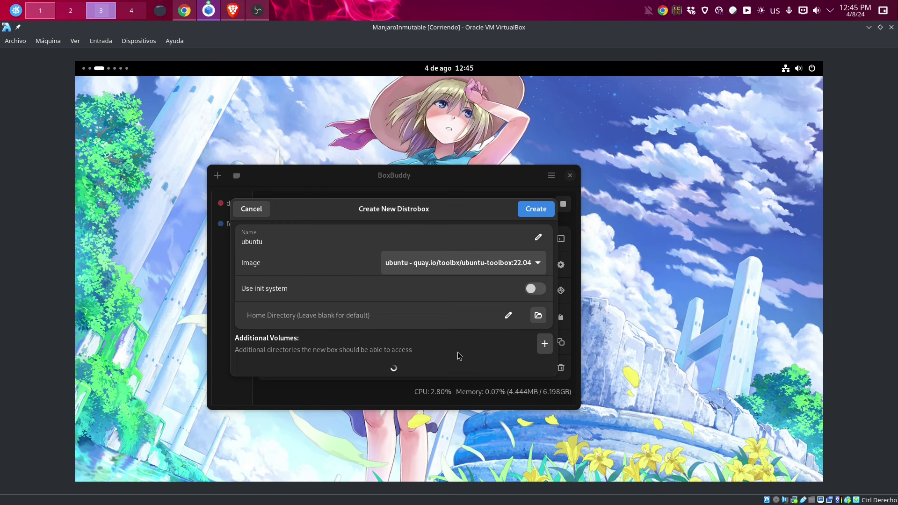
Reposition the BoxBuddy window slightly and cancel the pending creation of the new distrobox
{"action": "left_click_drag", "start_coordinate": [334, 210], "coordinate": [358, 205]}
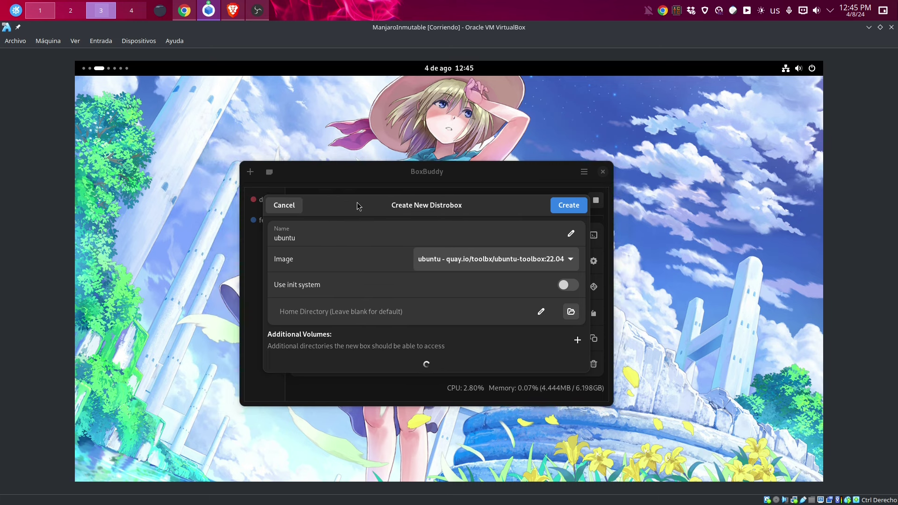
{"action": "left_click", "coordinate": [238, 198]}
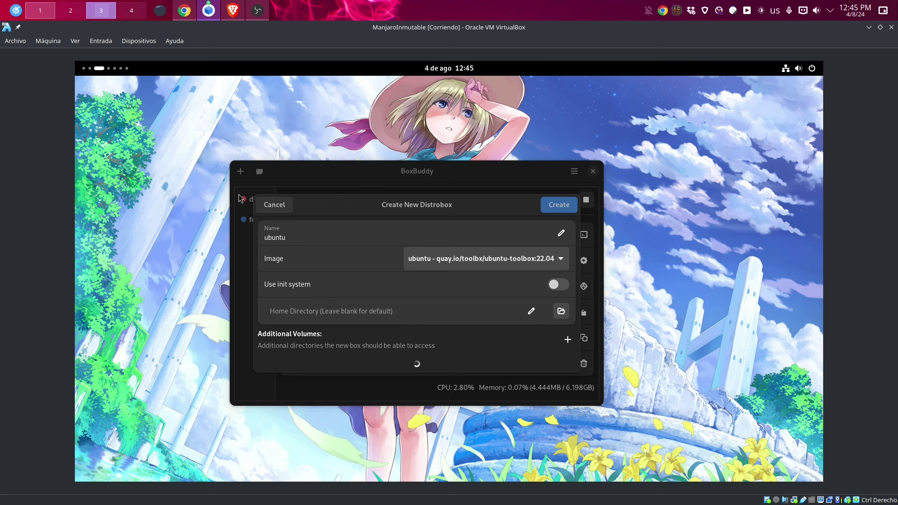
{"action": "left_click", "coordinate": [274, 204]}
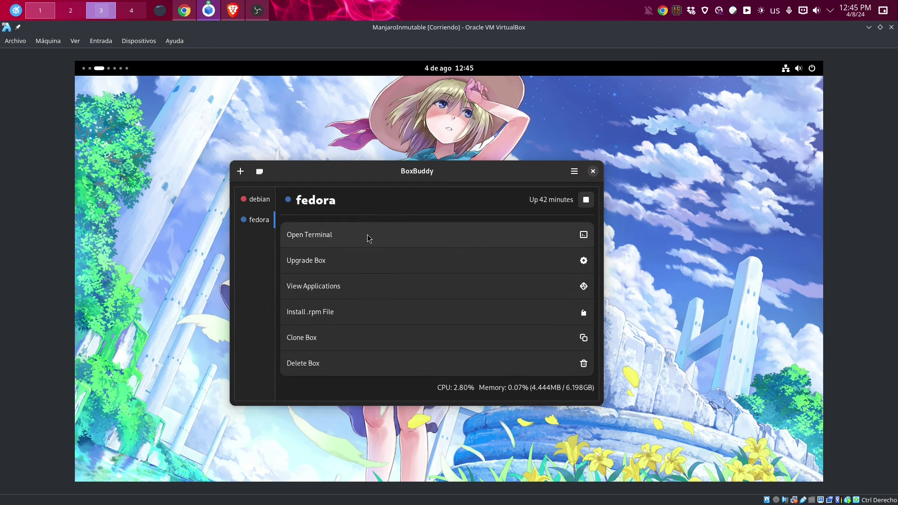
Try to create a distrobox named ubuntu from the quay.io/toolbx/ubuntu-toolbox:22.04 image
{"action": "left_click", "coordinate": [241, 171]}
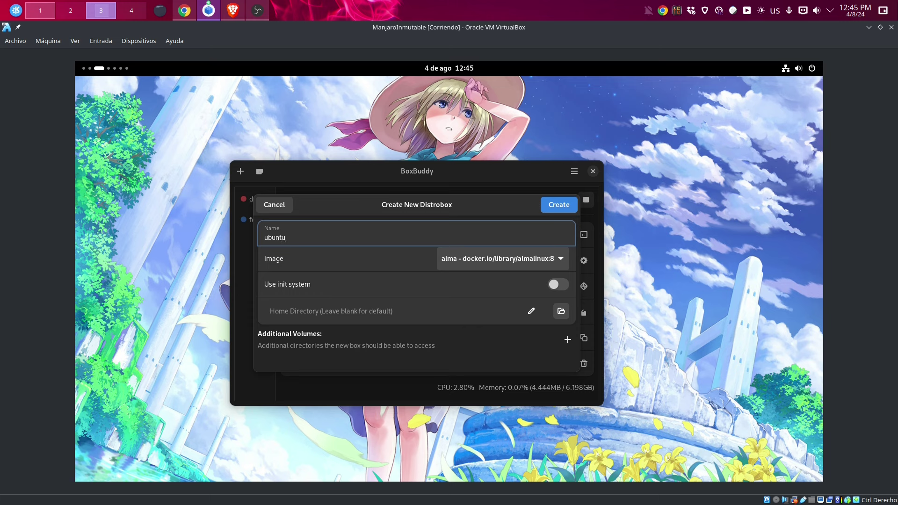
{"action": "left_click", "coordinate": [553, 263]}
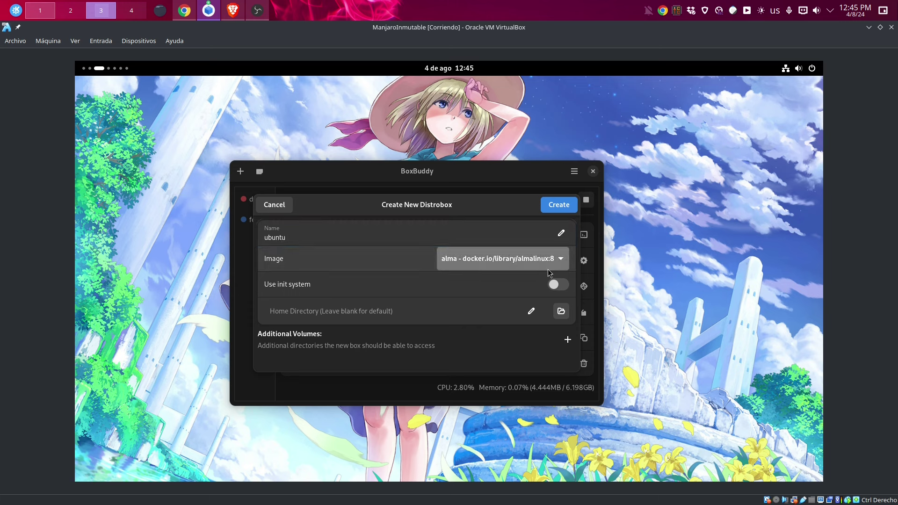
{"action": "scroll", "coordinate": [542, 333], "scroll_direction": "down", "scroll_amount": 10}
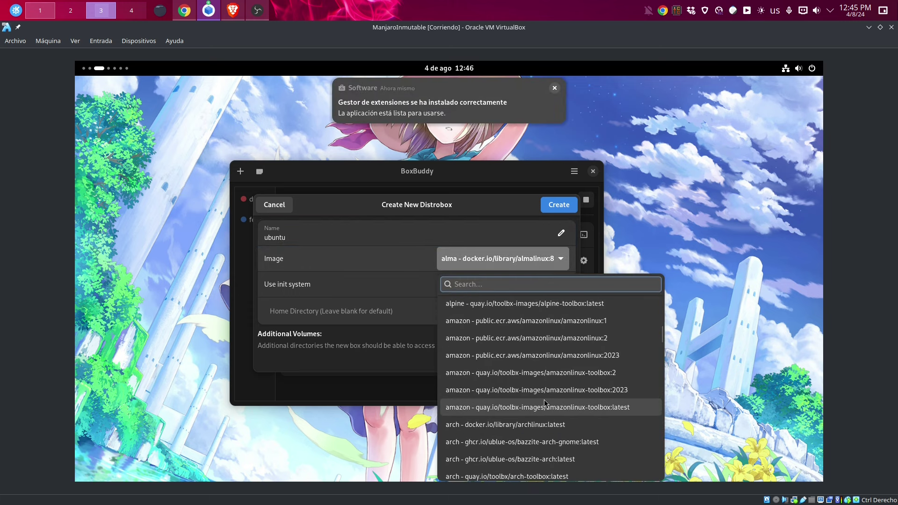
{"action": "scroll", "coordinate": [544, 403], "scroll_direction": "down", "scroll_amount": 15}
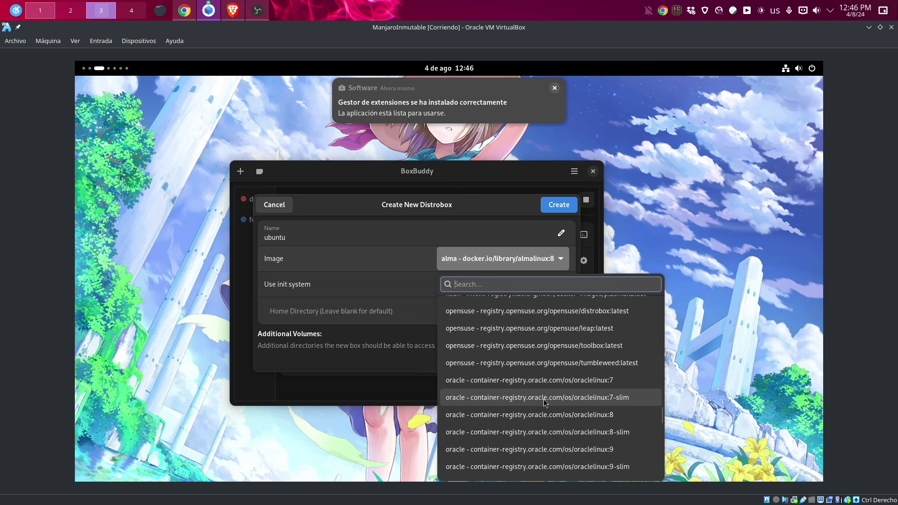
{"action": "scroll", "coordinate": [543, 404], "scroll_direction": "down", "scroll_amount": 15}
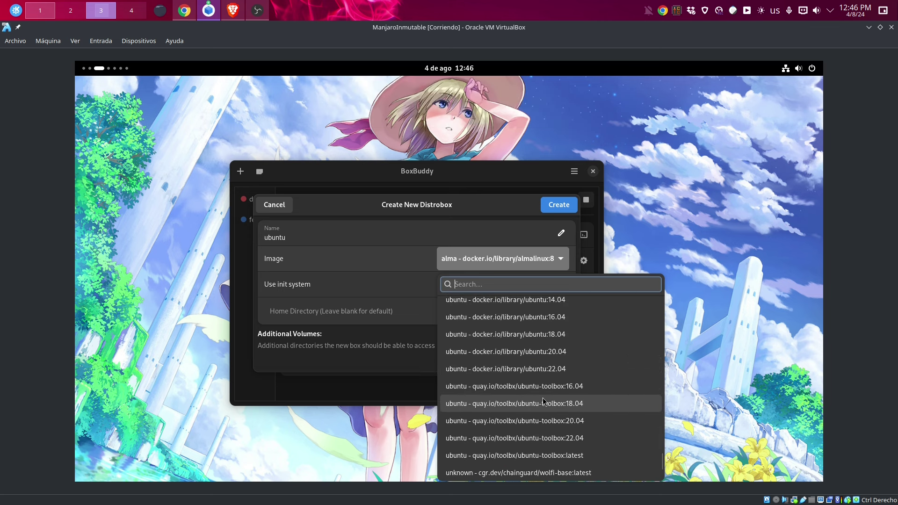
{"action": "left_click", "coordinate": [531, 438]}
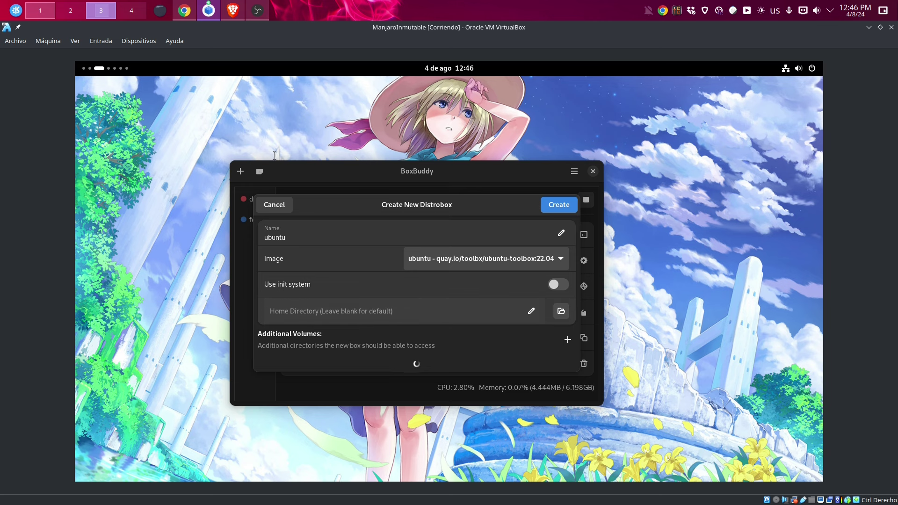
Quit btop in the third terminal tab on the first workspace and exit its fedora distrobox session
{"action": "scroll", "coordinate": [100, 69], "scroll_direction": "up", "scroll_amount": 1}
{"action": "scroll", "coordinate": [100, 69], "scroll_direction": "up", "scroll_amount": 1}
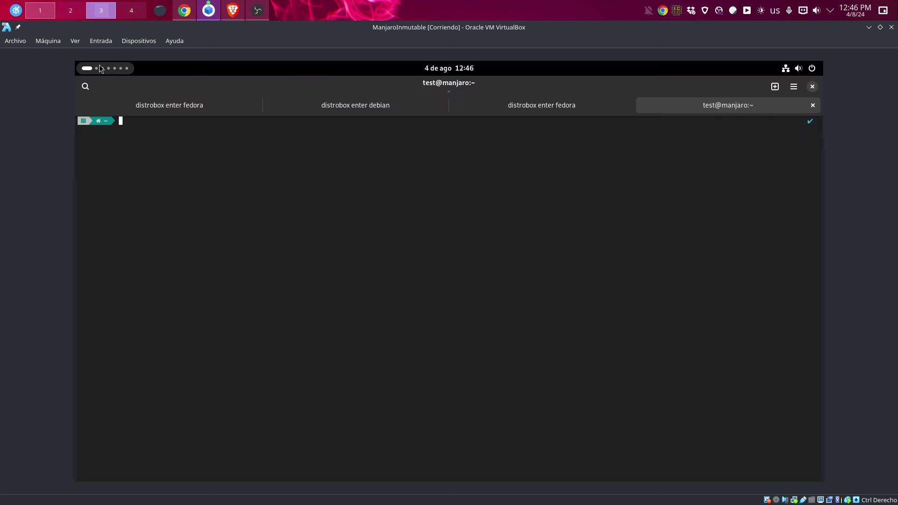
{"action": "left_click", "coordinate": [540, 111]}
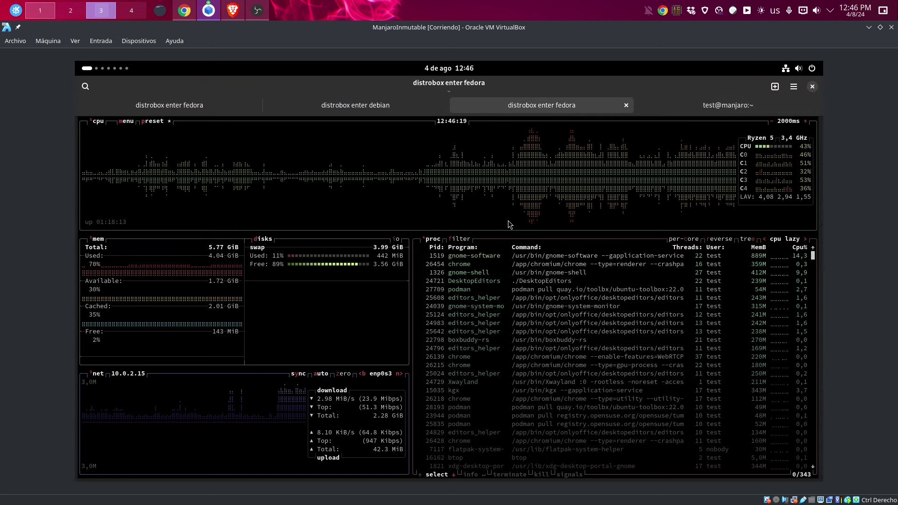
{"action": "key", "text": "q"}
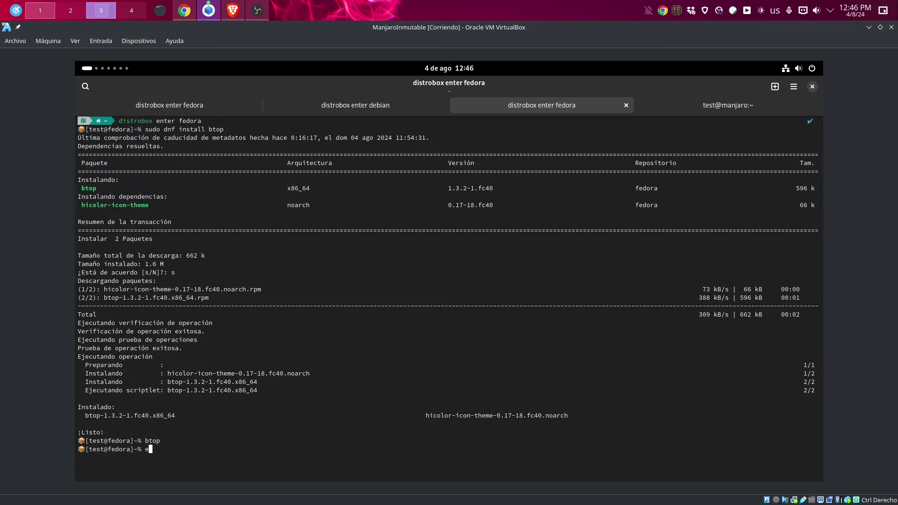
{"action": "type", "text": "exit"}
{"action": "key", "text": "Return"}
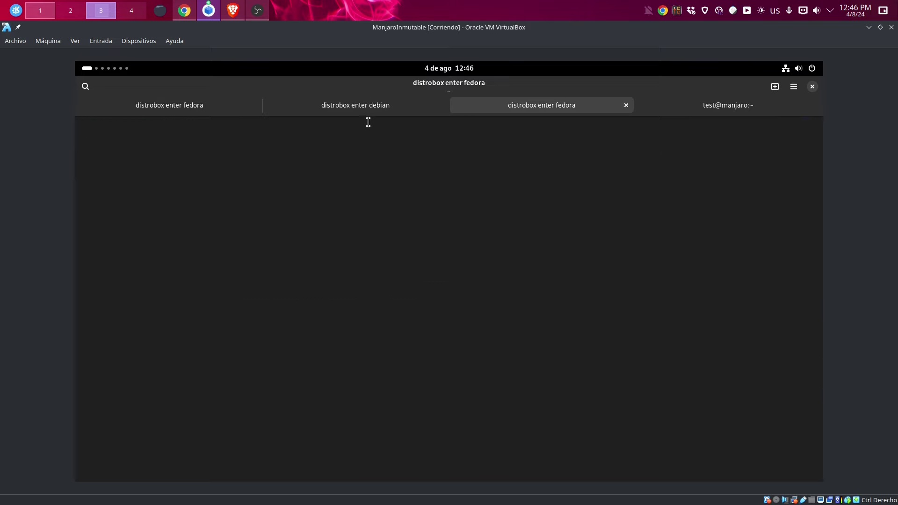
Exit the debian distrobox session in the second terminal tab and the fedora session in the first tab
{"action": "left_click", "coordinate": [367, 106]}
{"action": "type", "text": "exit"}
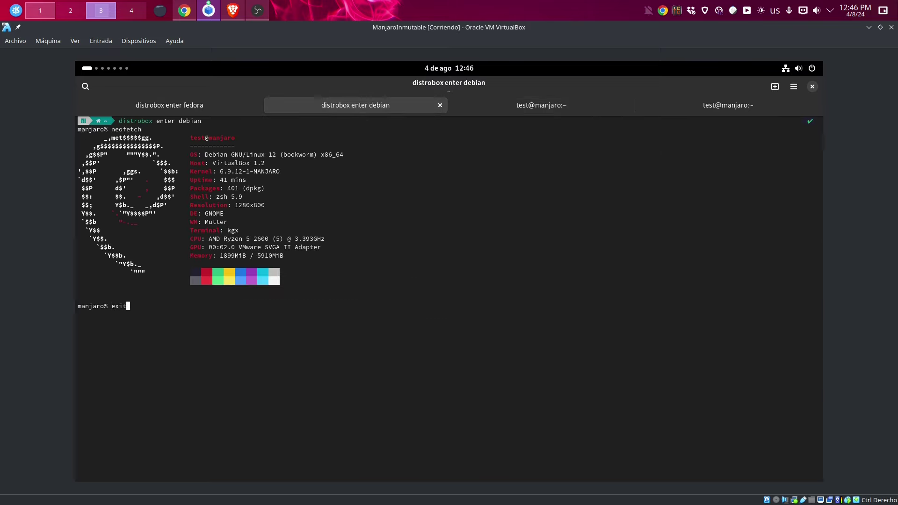
{"action": "key", "text": "Return"}
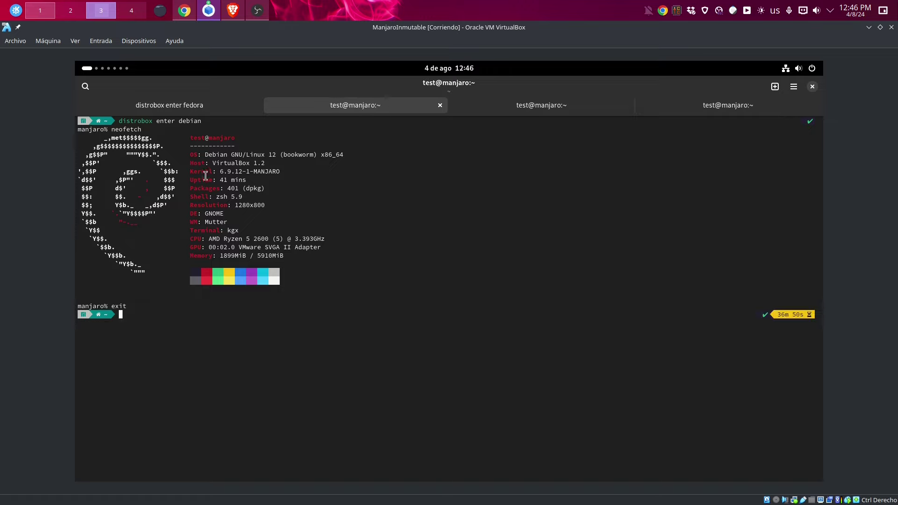
{"action": "left_click", "coordinate": [160, 103]}
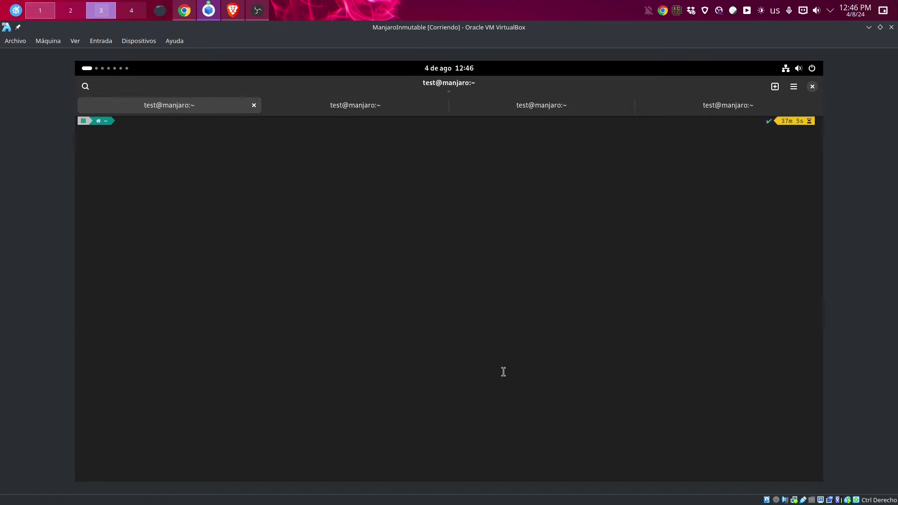
Check the third terminal tab and close the software store on the neighbouring workspace
{"action": "left_click", "coordinate": [570, 111]}
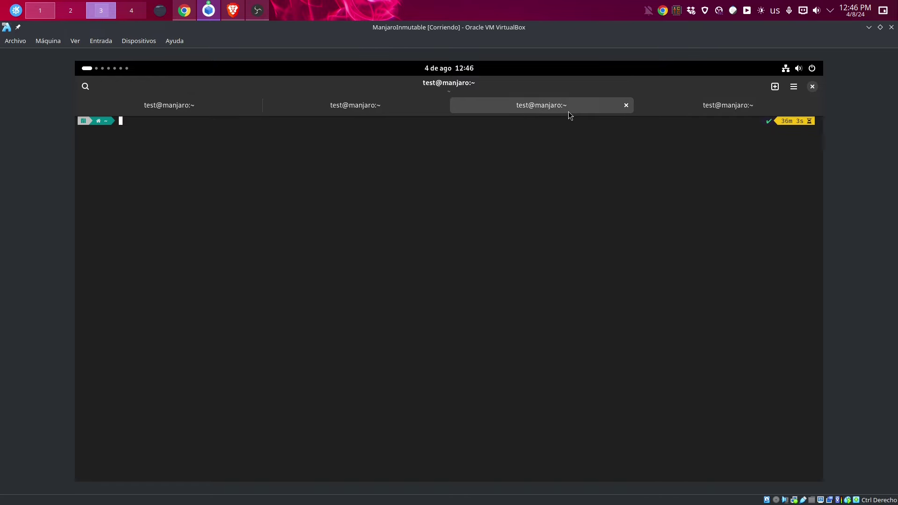
{"action": "scroll", "coordinate": [105, 69], "scroll_direction": "down", "scroll_amount": 1}
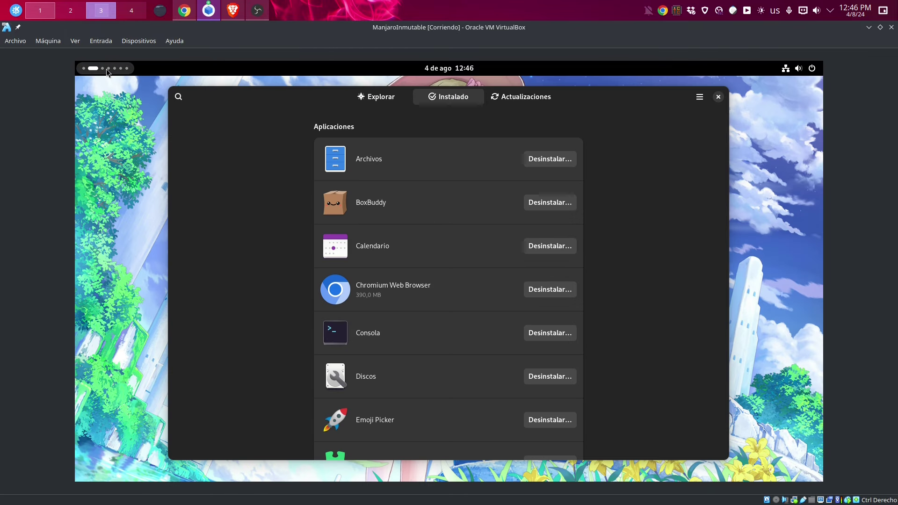
{"action": "left_click", "coordinate": [718, 97]}
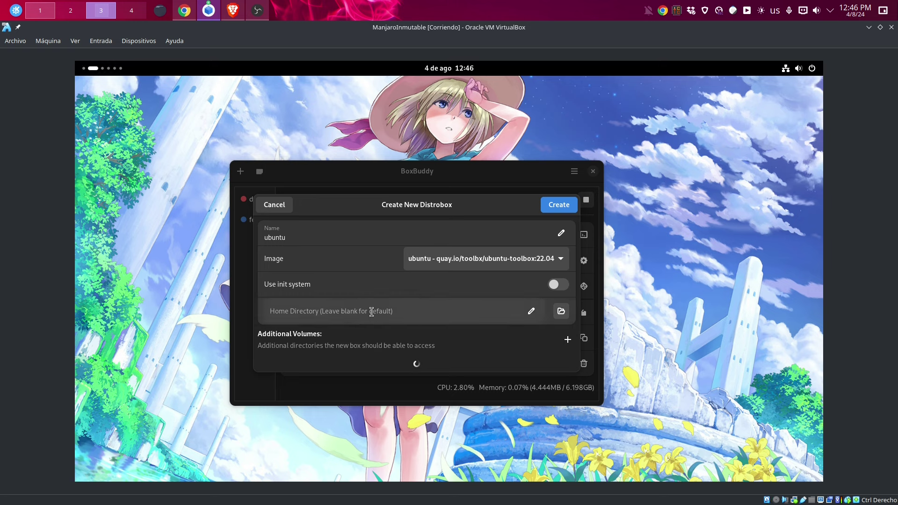
Cancel the ubuntu distrobox creation and close BoxBuddy
{"action": "left_click_drag", "start_coordinate": [402, 203], "coordinate": [194, 196]}
{"action": "left_click", "coordinate": [191, 203]}
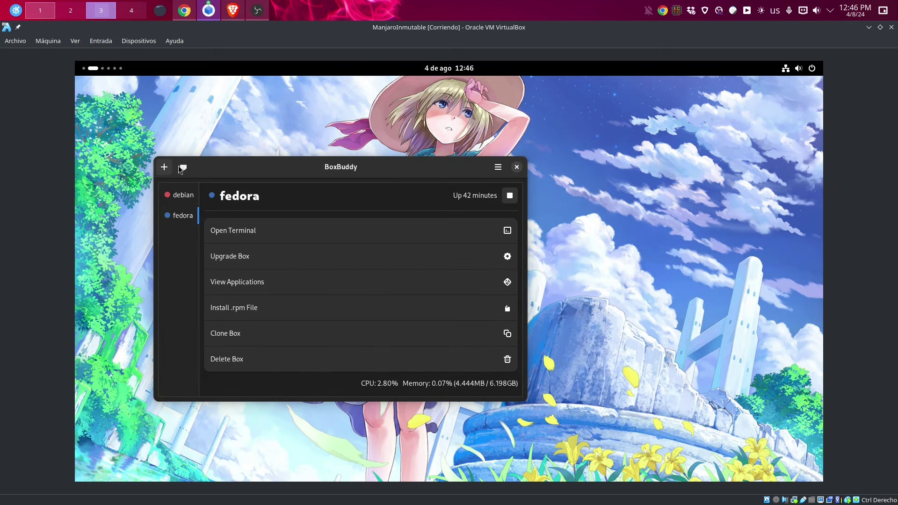
{"action": "left_click", "coordinate": [517, 167]}
Pin Gestor de extensiones to the dash and open it, dismissing the pin notification
{"action": "mouse_move", "coordinate": [497, 504]}
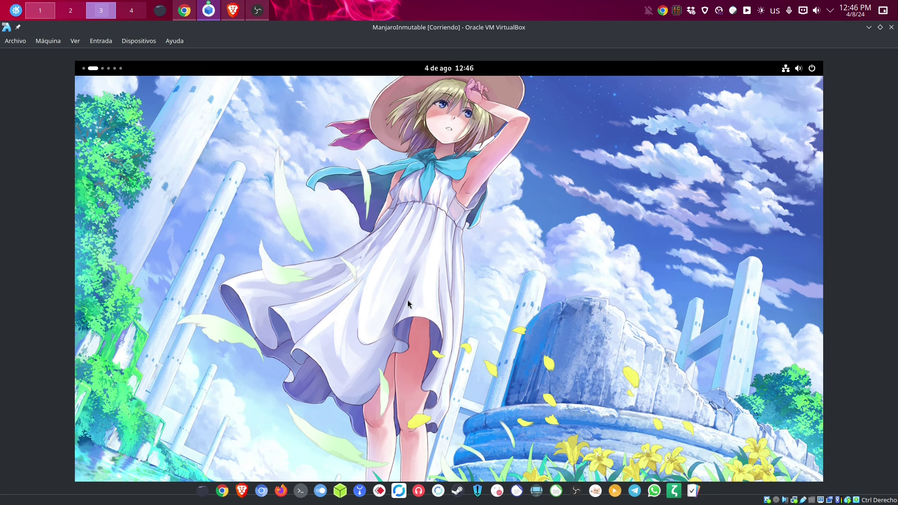
{"action": "left_click", "coordinate": [108, 70]}
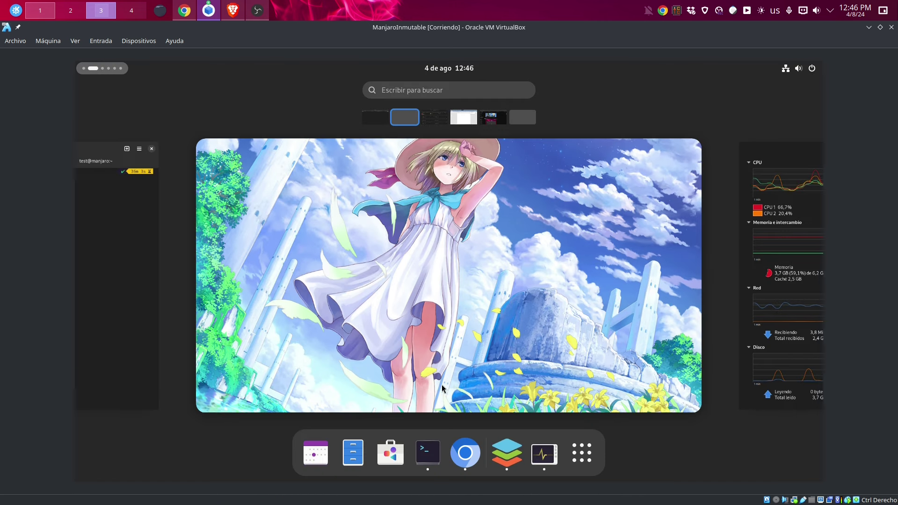
{"action": "left_click", "coordinate": [582, 453]}
{"action": "right_click", "coordinate": [695, 219]}
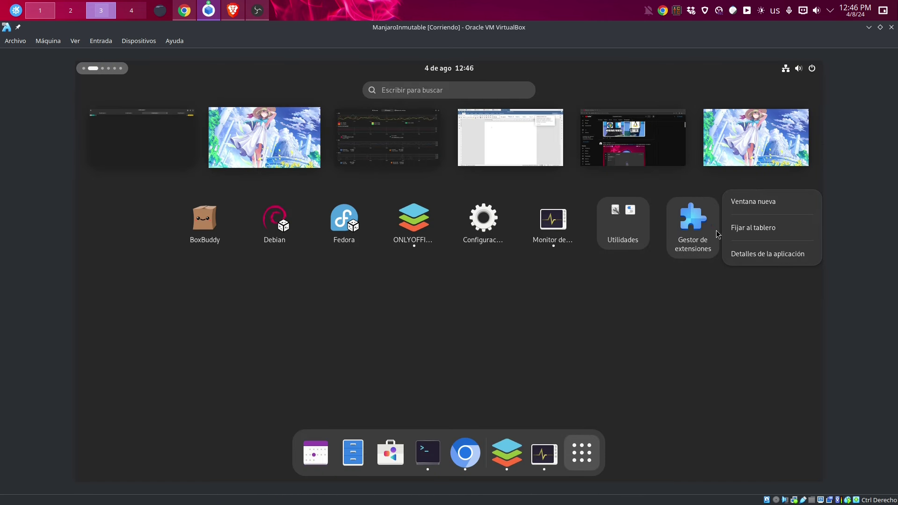
{"action": "left_click", "coordinate": [739, 227]}
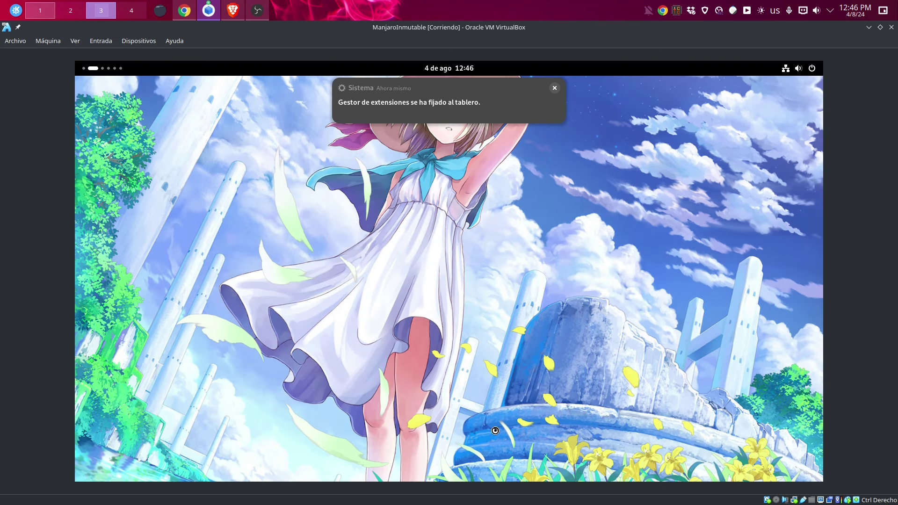
{"action": "left_click", "coordinate": [492, 418]}
{"action": "mouse_move", "coordinate": [493, 124]}
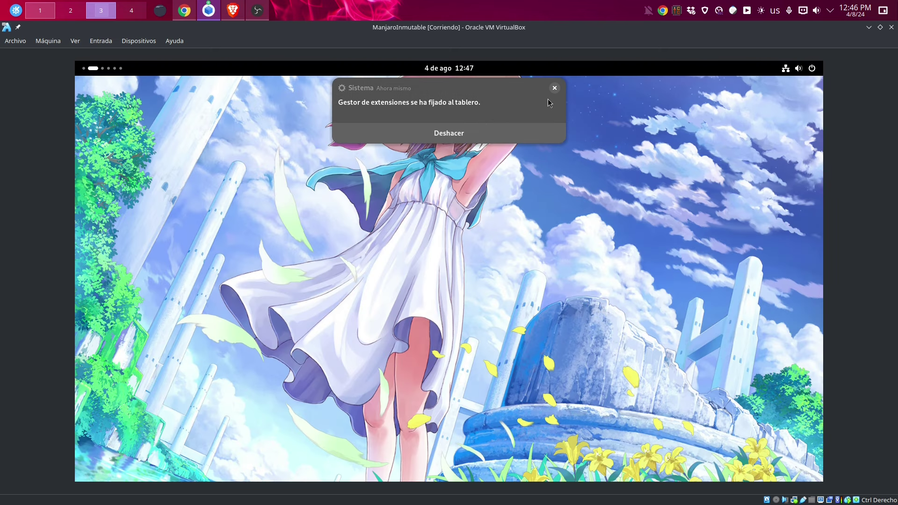
{"action": "left_click", "coordinate": [557, 85]}
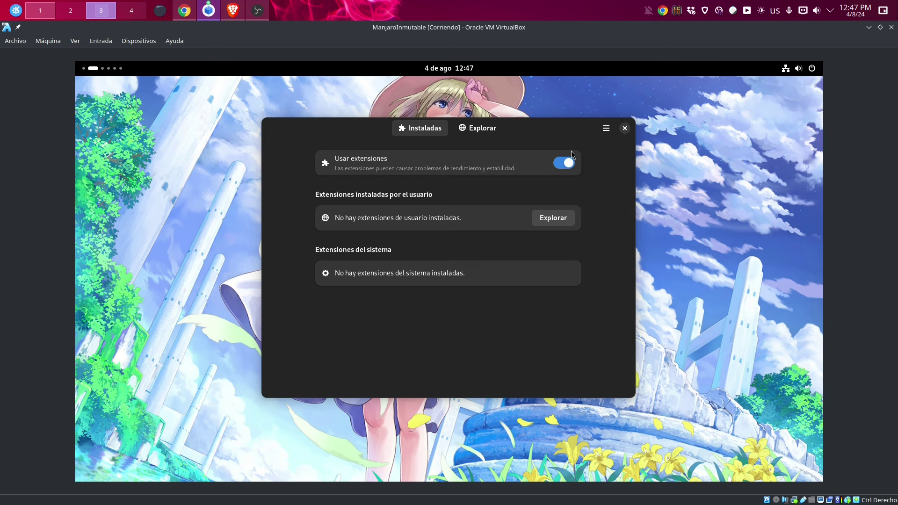
Search the online GNOME Shell extensions for "dash to doc"
{"action": "left_click", "coordinate": [481, 127]}
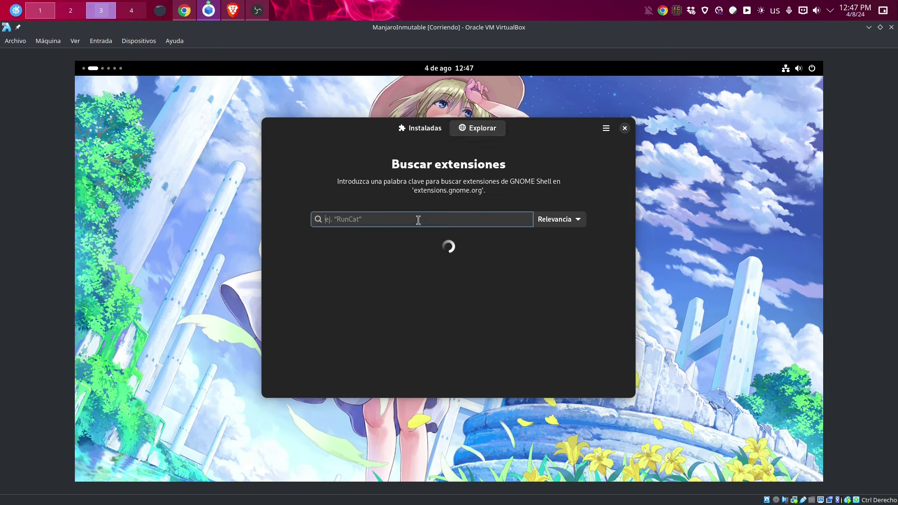
{"action": "type", "text": "dash to dpck"}
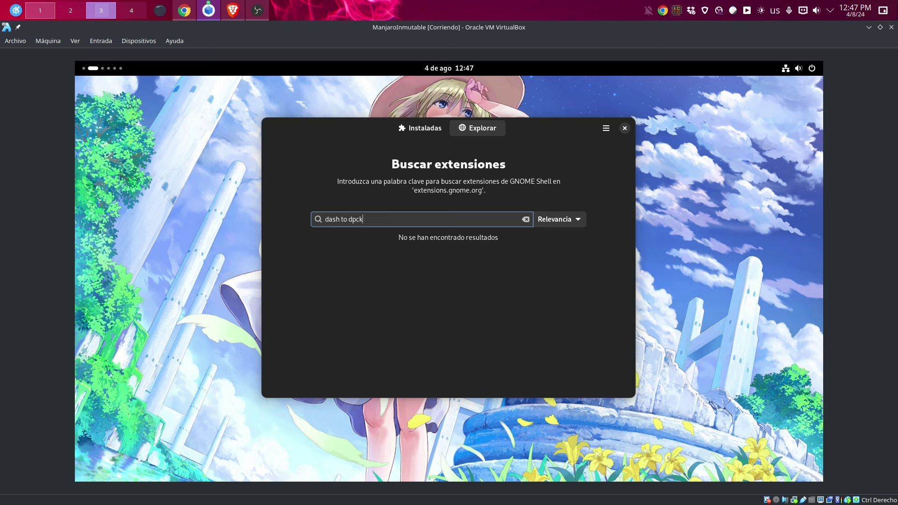
{"action": "key", "text": "BackSpace"}
{"action": "key", "text": "BackSpace"}
{"action": "key", "text": "BackSpace"}
{"action": "type", "text": "ck"}
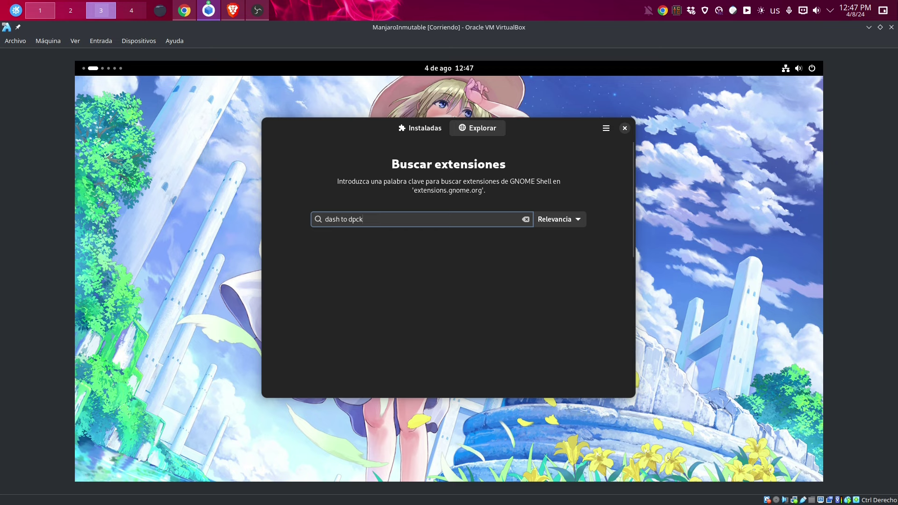
{"action": "key", "text": "BackSpace"}
{"action": "key", "text": "BackSpace"}
{"action": "key", "text": "BackSpace"}
{"action": "type", "text": "oc"}
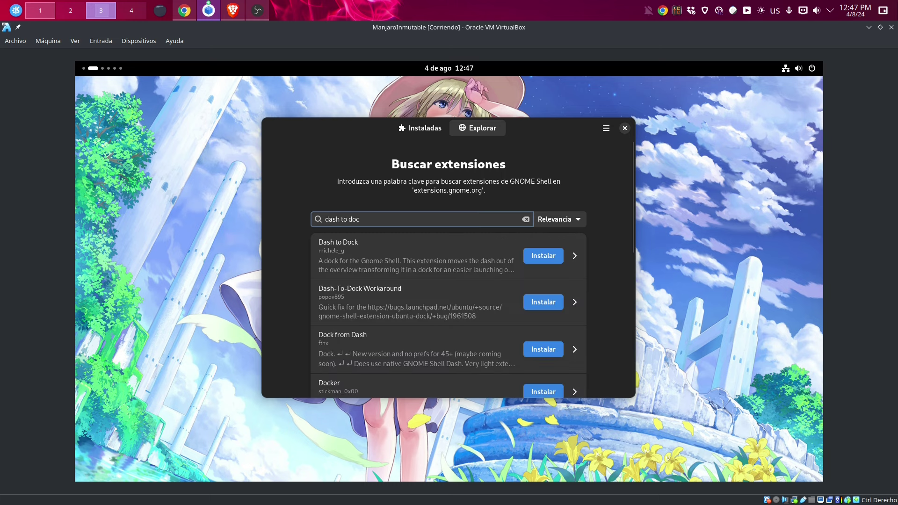
Install the Dash to Dock extension from extensions.gnome.org and close the extension manager after viewing the installed extensions
{"action": "left_click", "coordinate": [548, 265]}
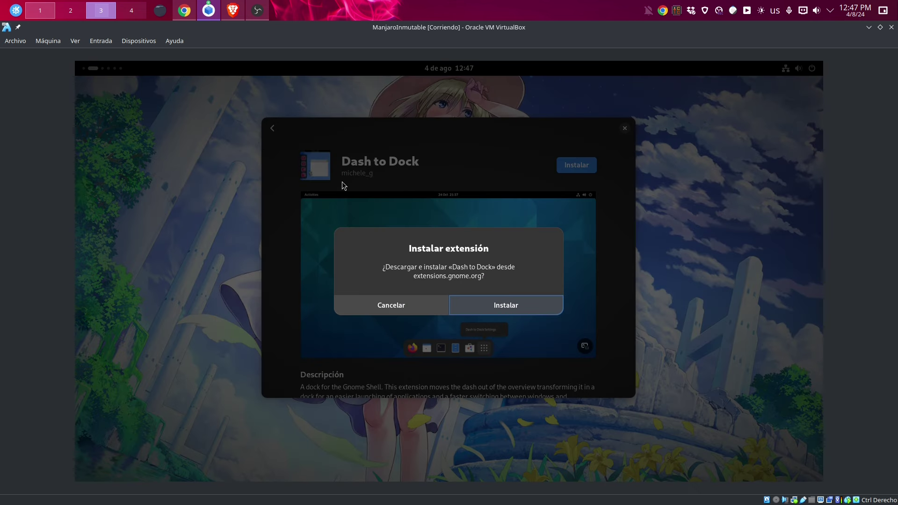
{"action": "left_click", "coordinate": [503, 309]}
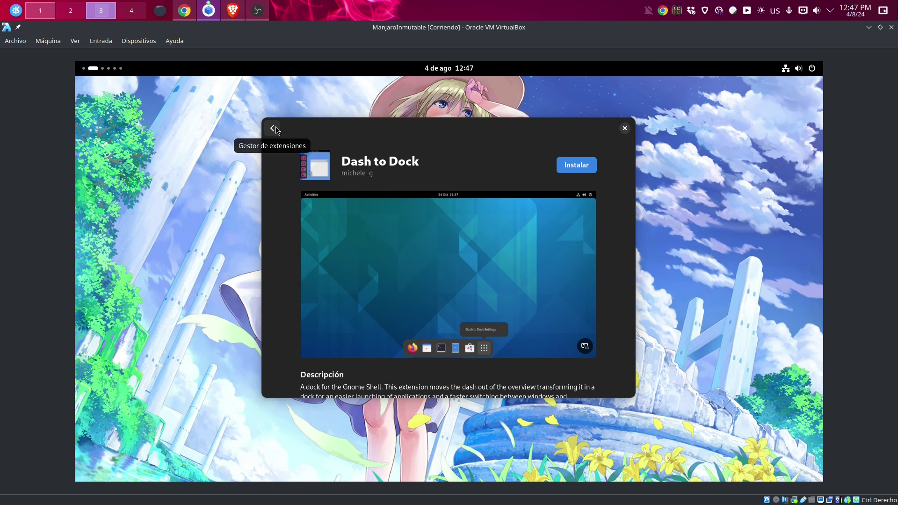
{"action": "left_click", "coordinate": [274, 129]}
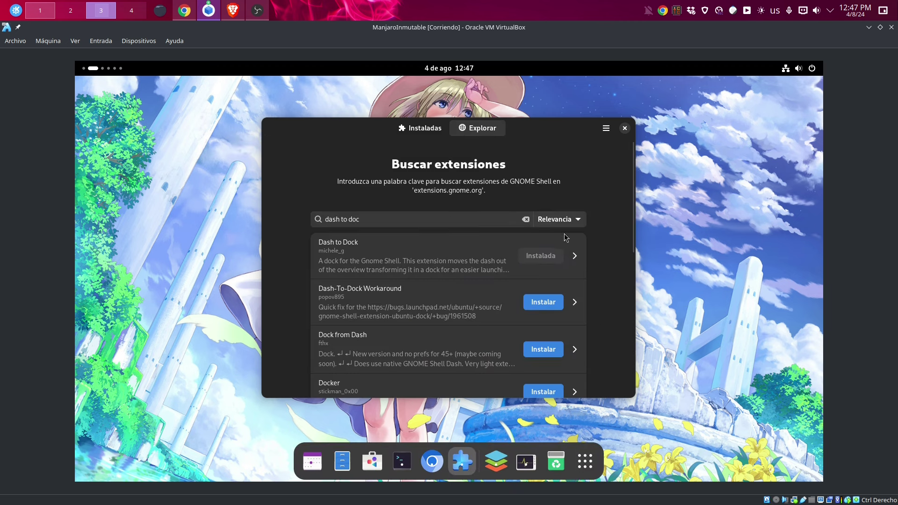
{"action": "left_click", "coordinate": [421, 134]}
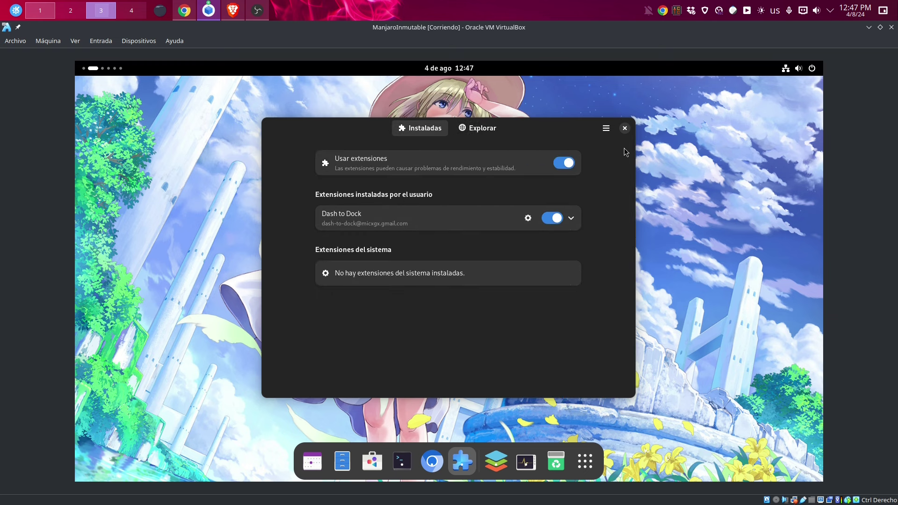
{"action": "left_click", "coordinate": [624, 128]}
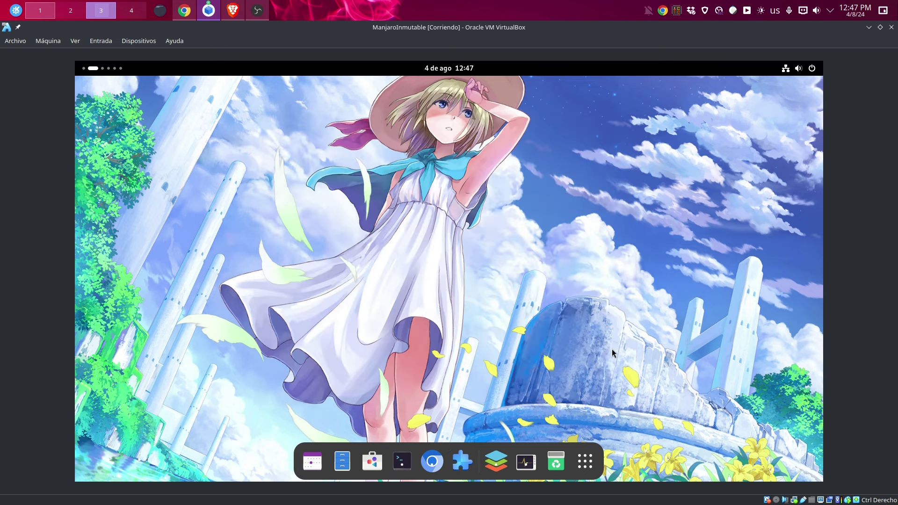
Pin BoxBuddy to the dash from the app grid and open it on the last, empty workspace
{"action": "left_click", "coordinate": [586, 462]}
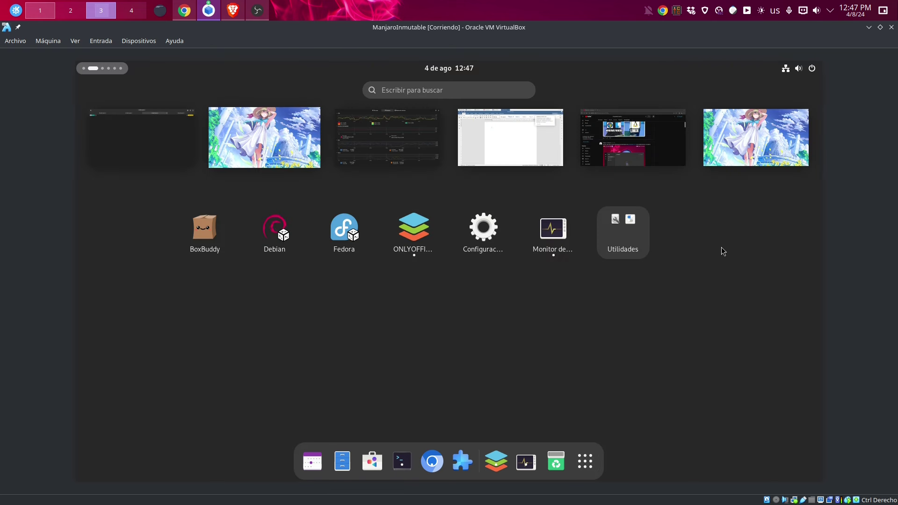
{"action": "left_click", "coordinate": [743, 155]}
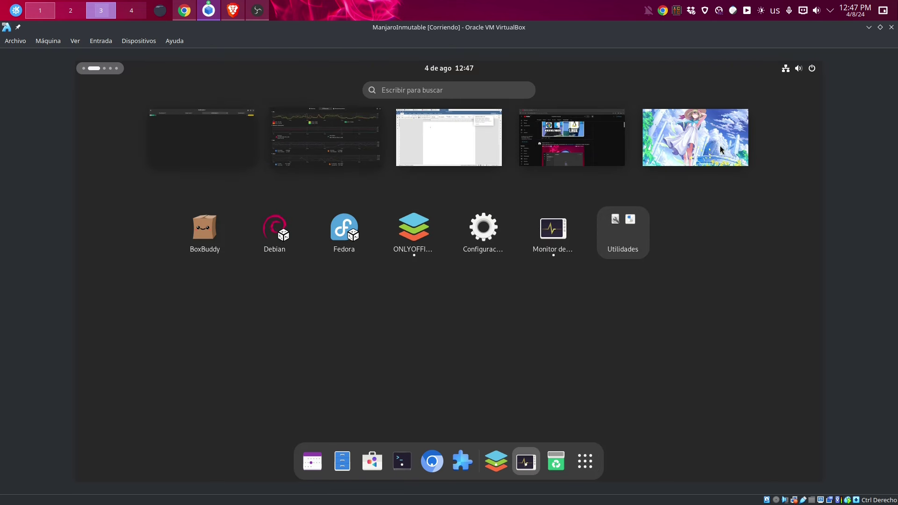
{"action": "left_click", "coordinate": [676, 151]}
{"action": "left_click", "coordinate": [579, 461]}
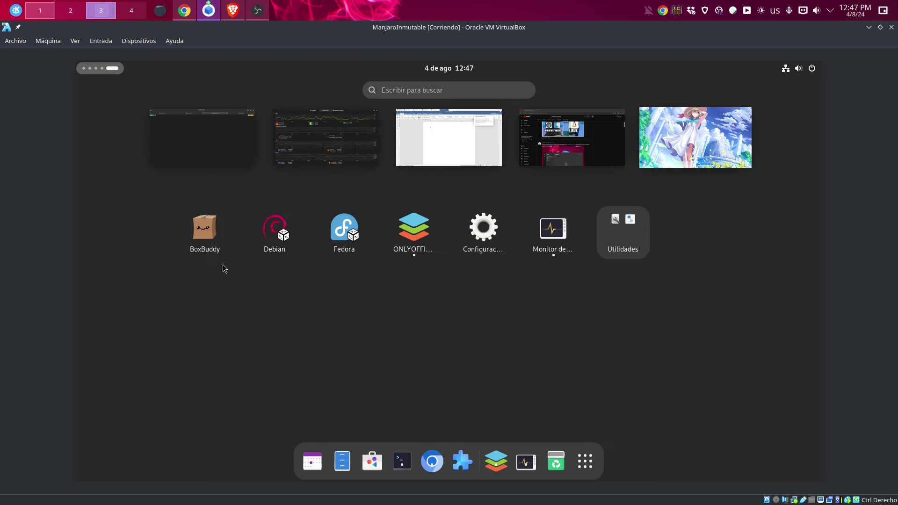
{"action": "right_click", "coordinate": [204, 241]}
{"action": "left_click", "coordinate": [257, 238]}
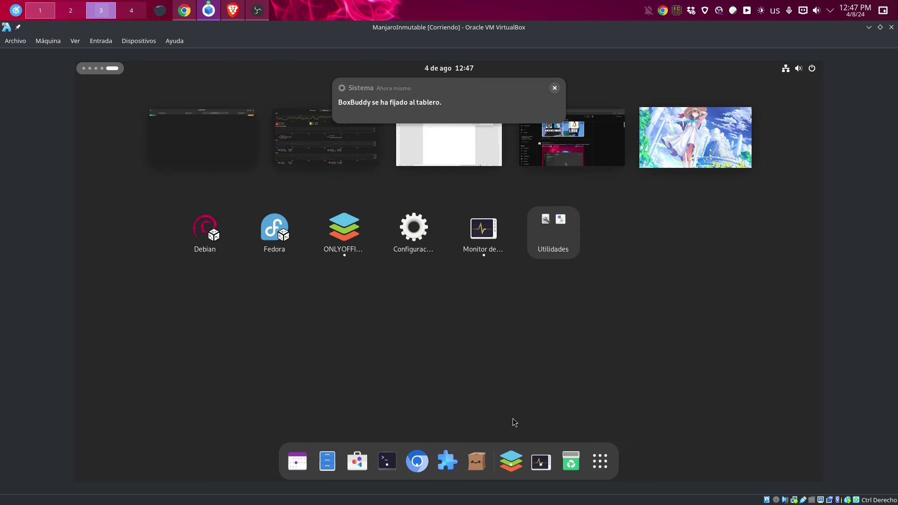
{"action": "left_click", "coordinate": [662, 160]}
{"action": "left_click", "coordinate": [472, 464]}
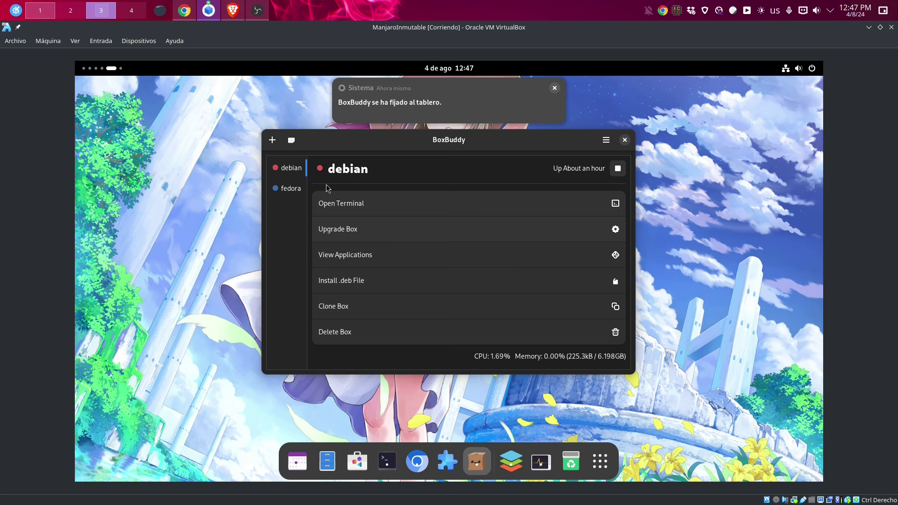
Try to create a distrobox named ubuntu from the docker.io/library/ubuntu:22.04 image, cancelling the creation and closing BoxBuddy
{"action": "left_click", "coordinate": [272, 140]}
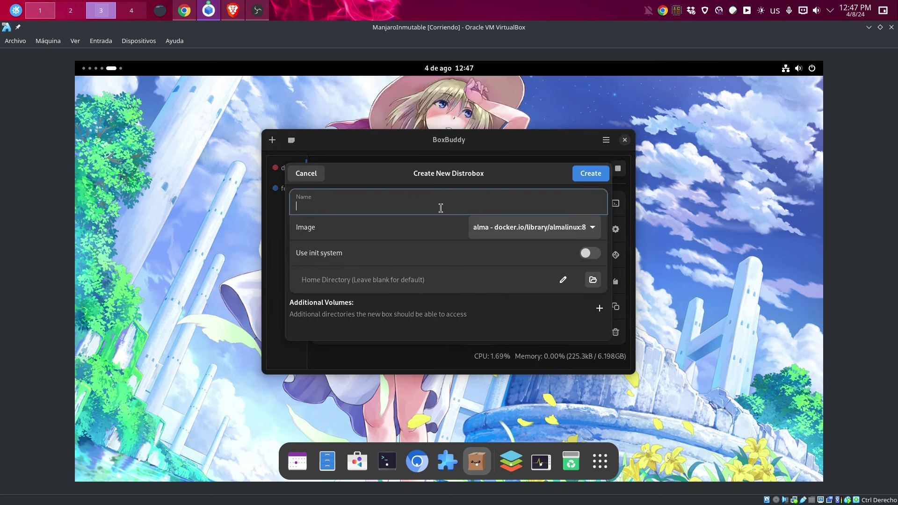
{"action": "type", "text": "ubuntu"}
{"action": "left_click", "coordinate": [583, 229]}
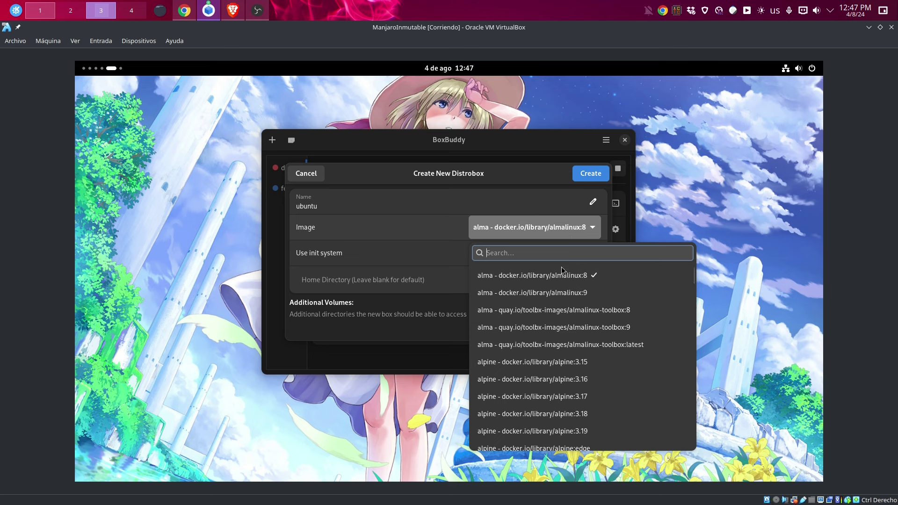
{"action": "type", "text": "ubuntu"}
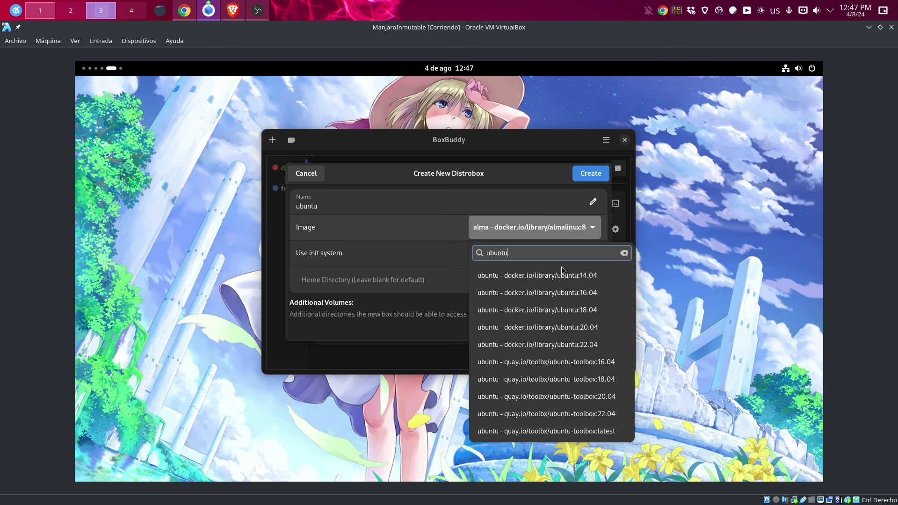
{"action": "left_click", "coordinate": [576, 344]}
{"action": "left_click", "coordinate": [589, 173]}
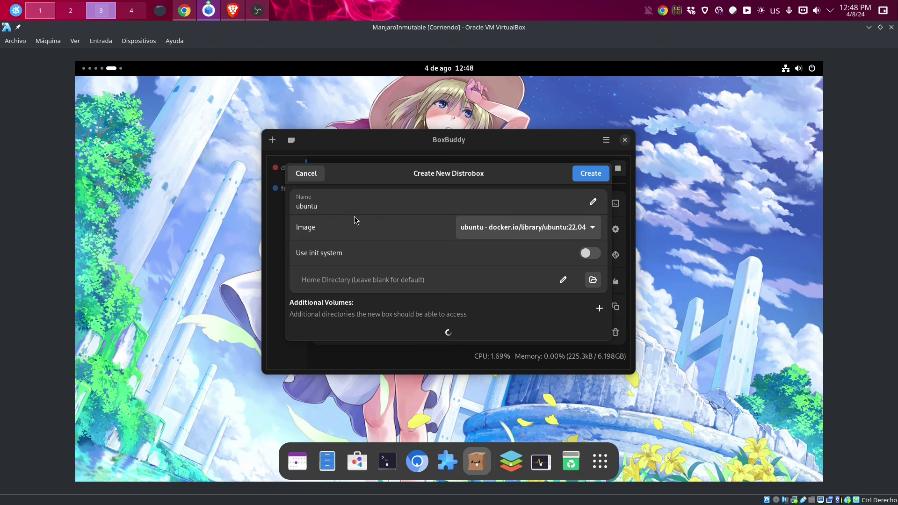
{"action": "left_click", "coordinate": [306, 178]}
{"action": "left_click", "coordinate": [625, 140]}
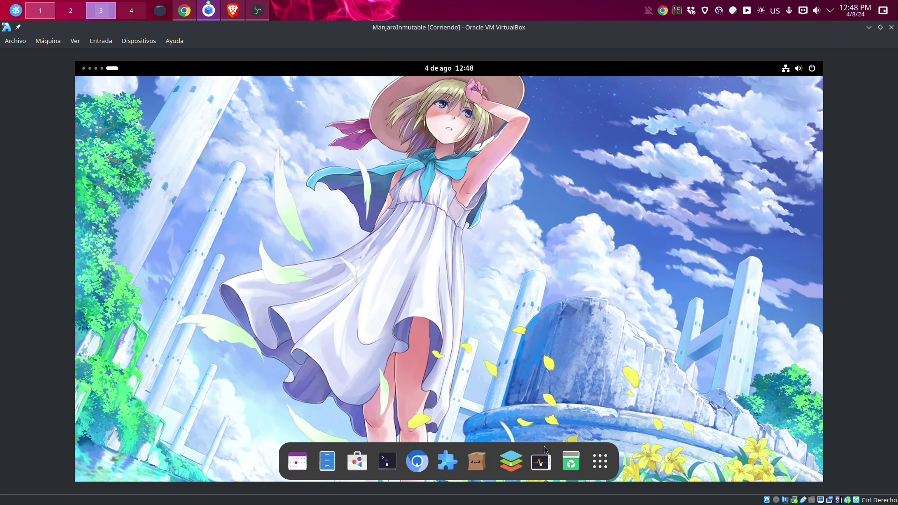
Run sudo arkdep deploy in the fourth console tab, entering the sudo password, and reboot the virtual machine
{"action": "left_click", "coordinate": [388, 463]}
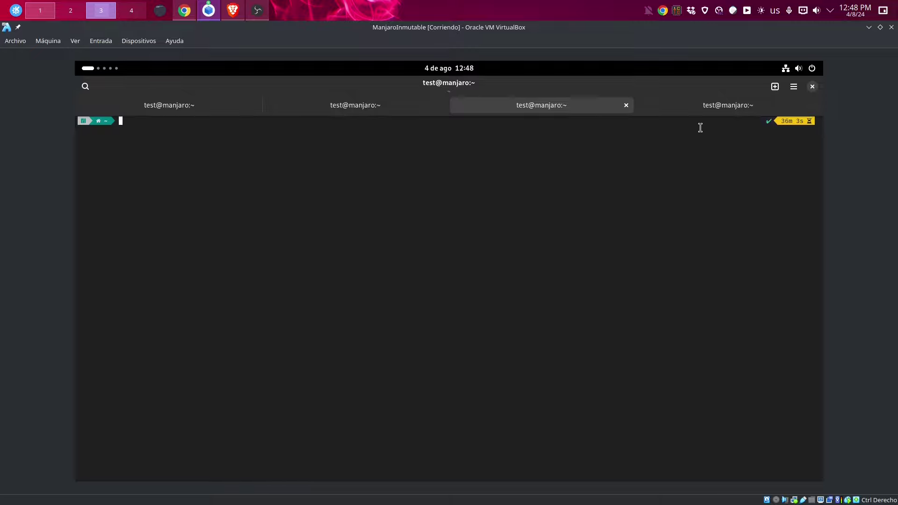
{"action": "left_click", "coordinate": [697, 105]}
{"action": "type", "text": "distrobox enter debian"}
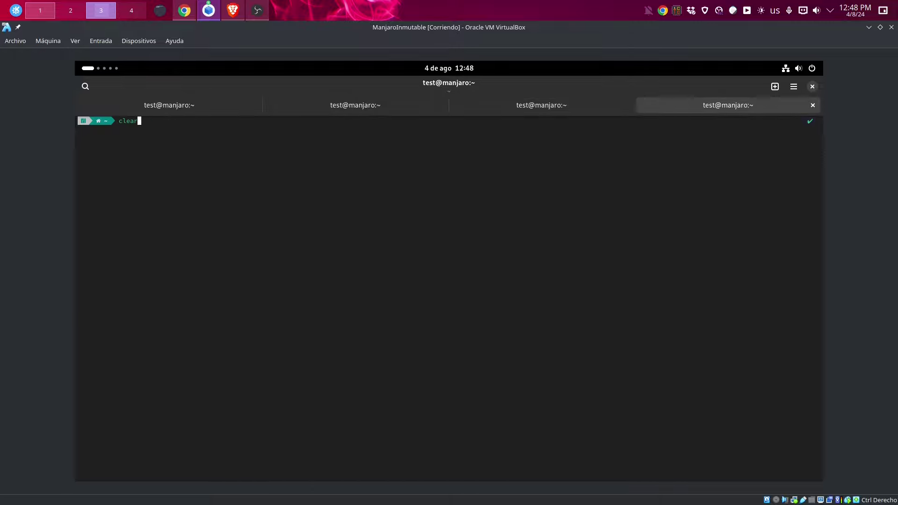
{"action": "key", "text": "Up"}
{"action": "key", "text": "Up"}
{"action": "key", "text": "Return"}
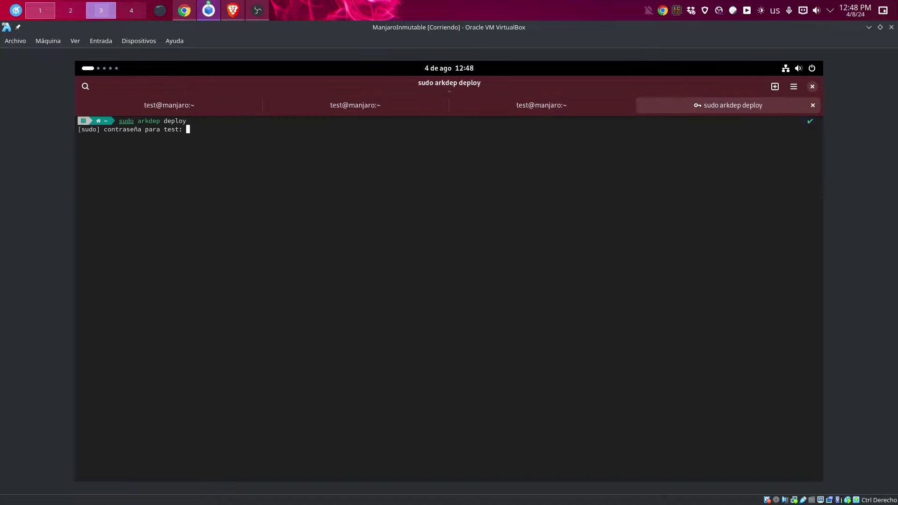
{"action": "key", "text": "Return"}
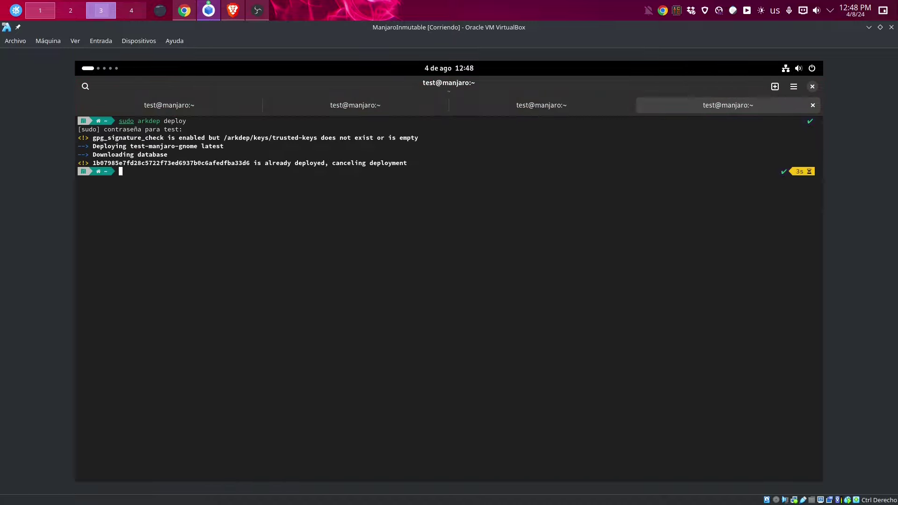
{"action": "type", "text": "reboot"}
{"action": "key", "text": "Return"}
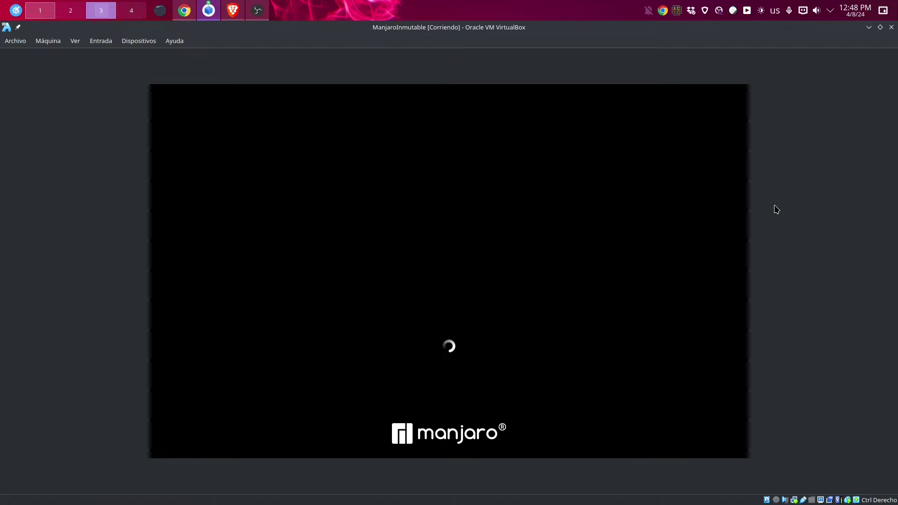
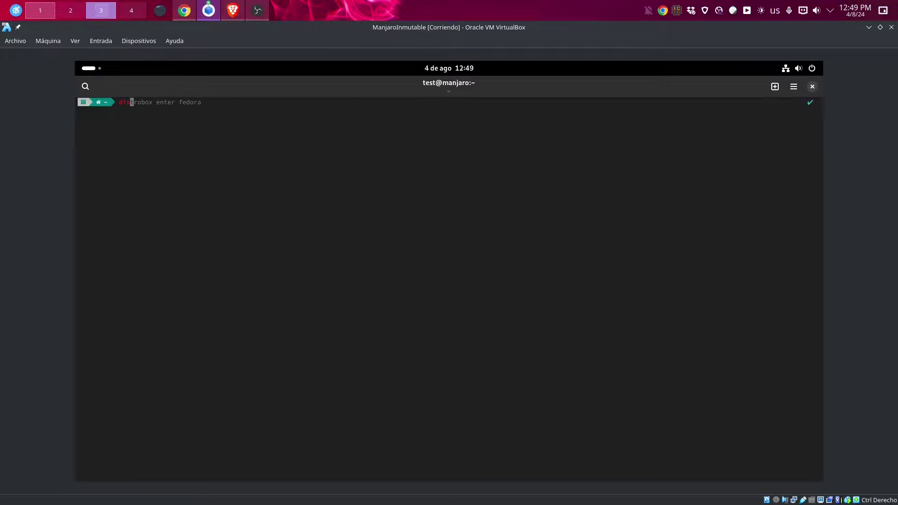
Enter the fedora distrobox in the console and run fastfetch to check the memory usage
{"action": "type", "text": "enter fedora"}
{"action": "key", "text": "Return"}
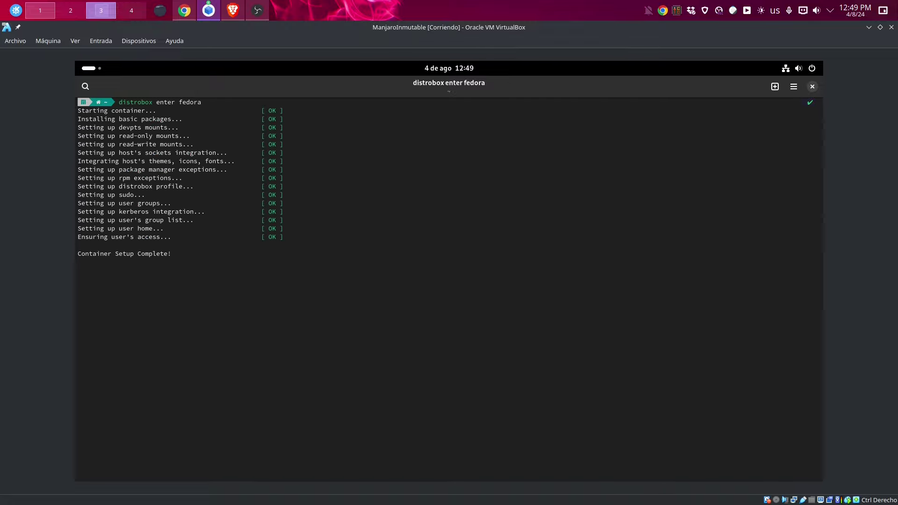
{"action": "type", "text": "fastfetch"}
{"action": "key", "text": "Return"}
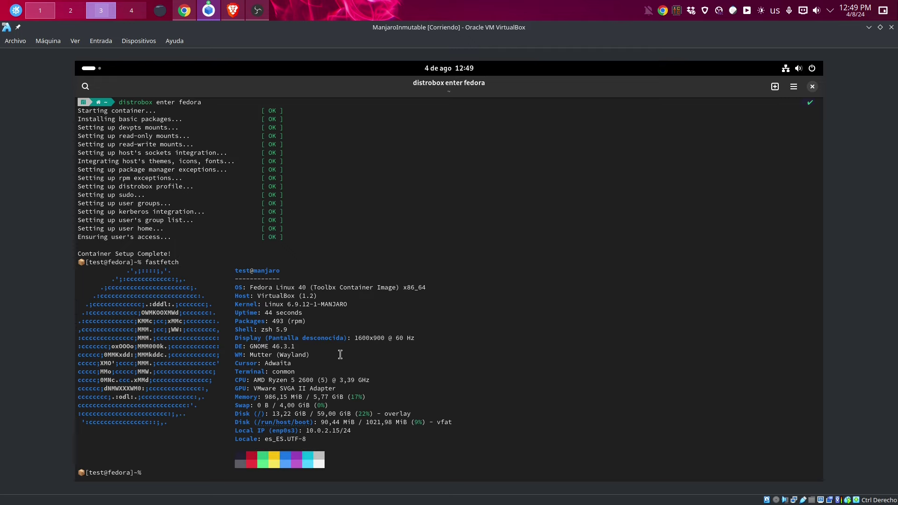
{"action": "left_click_drag", "start_coordinate": [269, 397], "coordinate": [280, 397]}
{"action": "left_click", "coordinate": [556, 302]}
Create a distrobox named ubuntu in BoxBuddy on the next workspace, using the docker.io/library/ubuntu:22.04 image
{"action": "scroll", "coordinate": [92, 68], "scroll_direction": "down", "scroll_amount": 1}
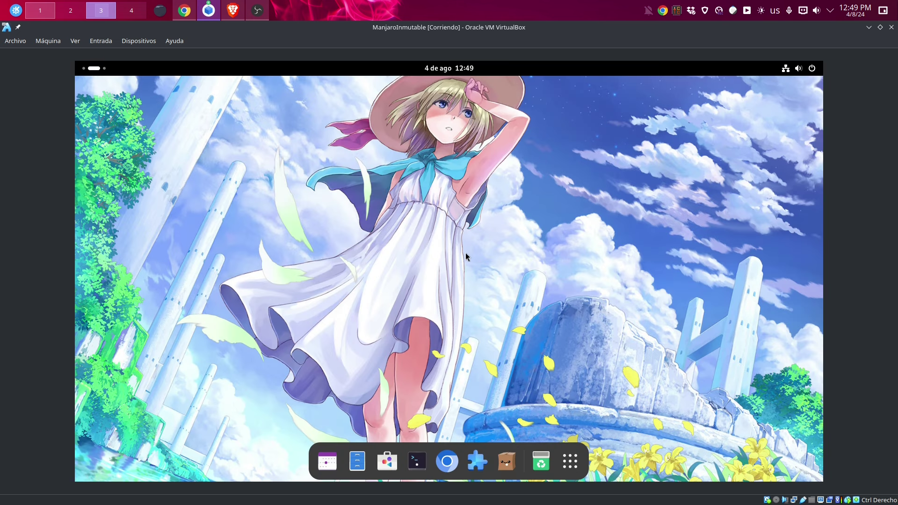
{"action": "left_click", "coordinate": [272, 140]}
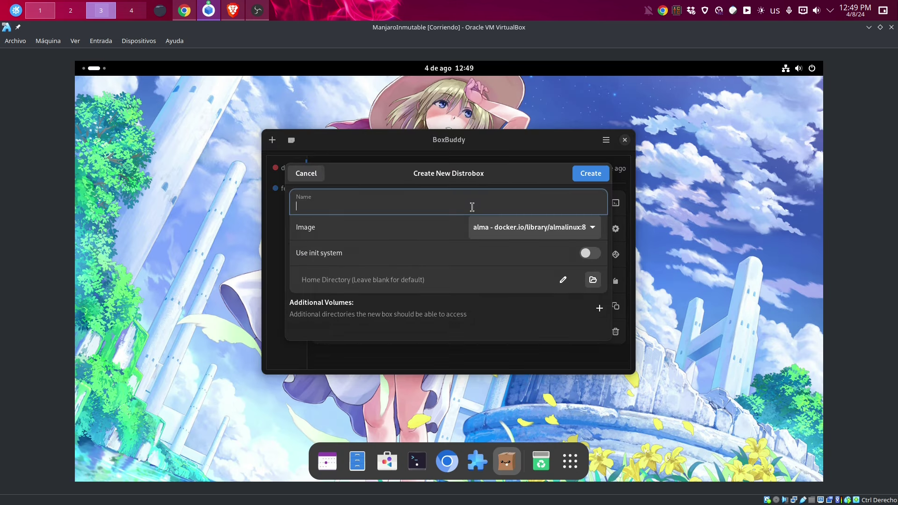
{"action": "type", "text": "ubuntu"}
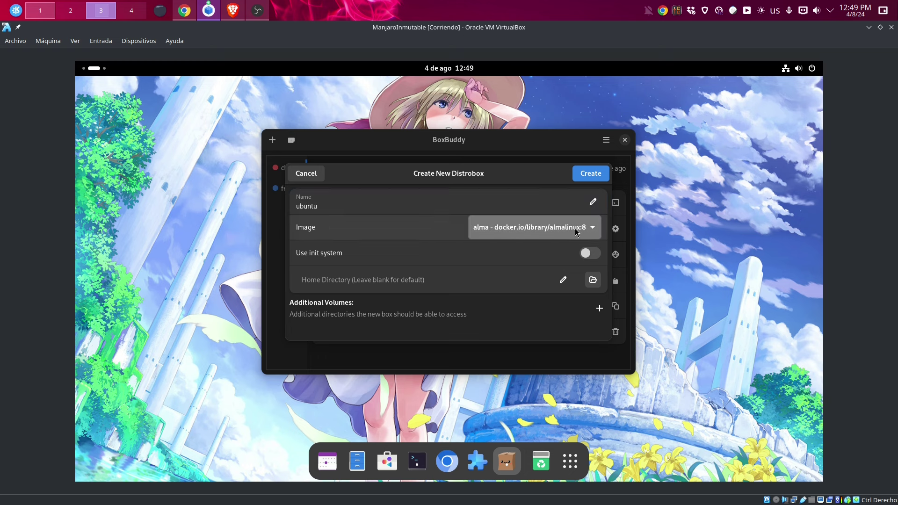
{"action": "left_click", "coordinate": [579, 228]}
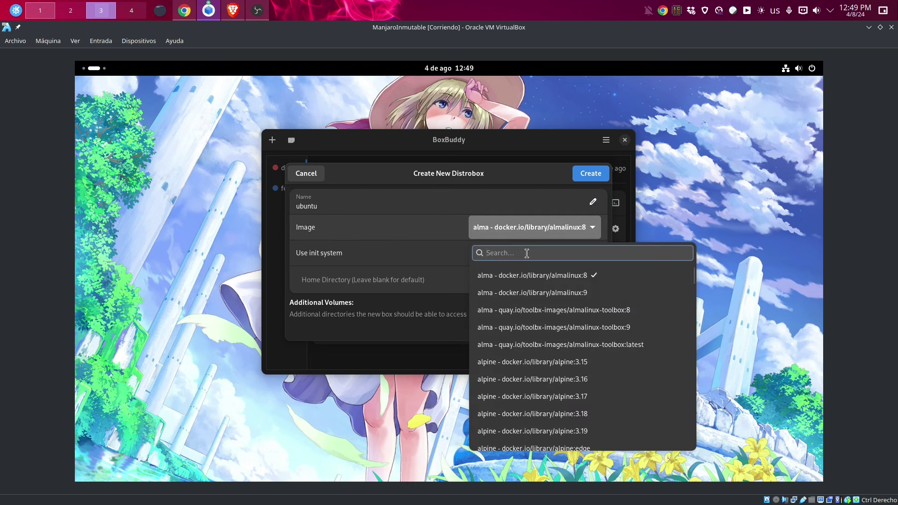
{"action": "type", "text": "ubunt"}
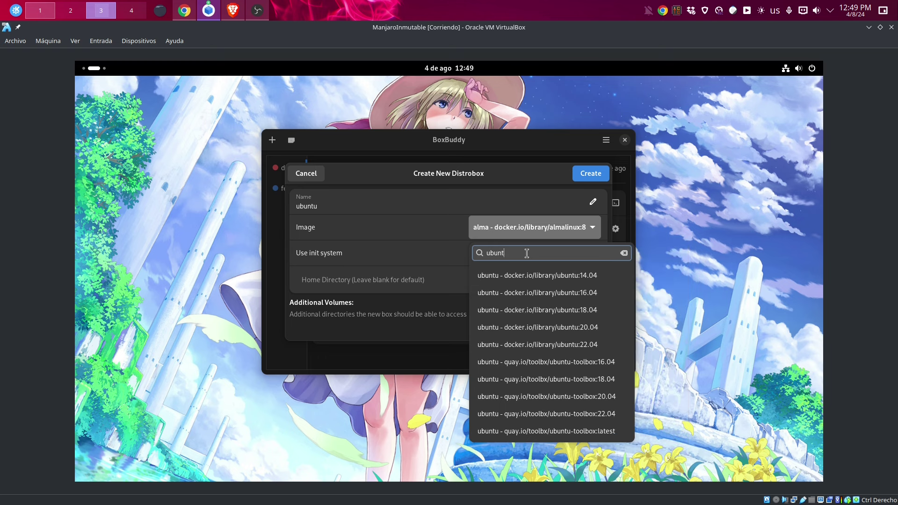
{"action": "type", "text": "u"}
{"action": "left_click", "coordinate": [538, 345]}
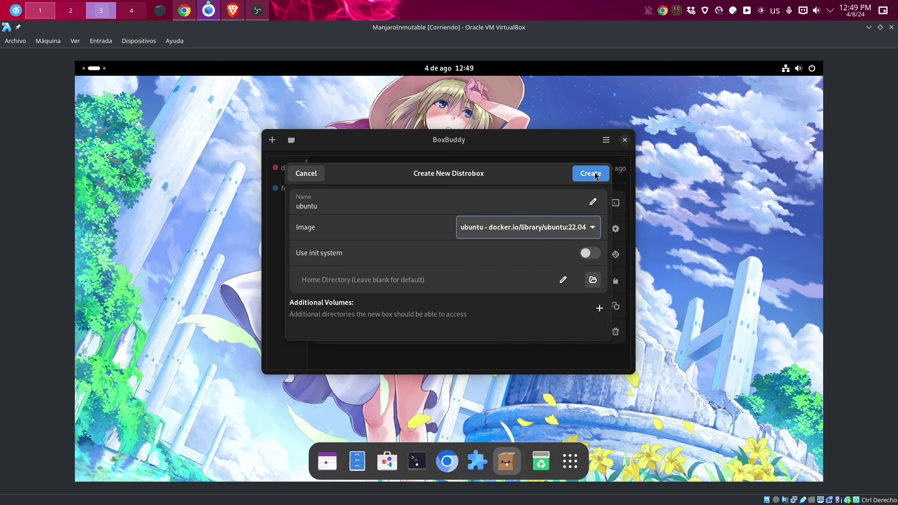
{"action": "left_click", "coordinate": [592, 178]}
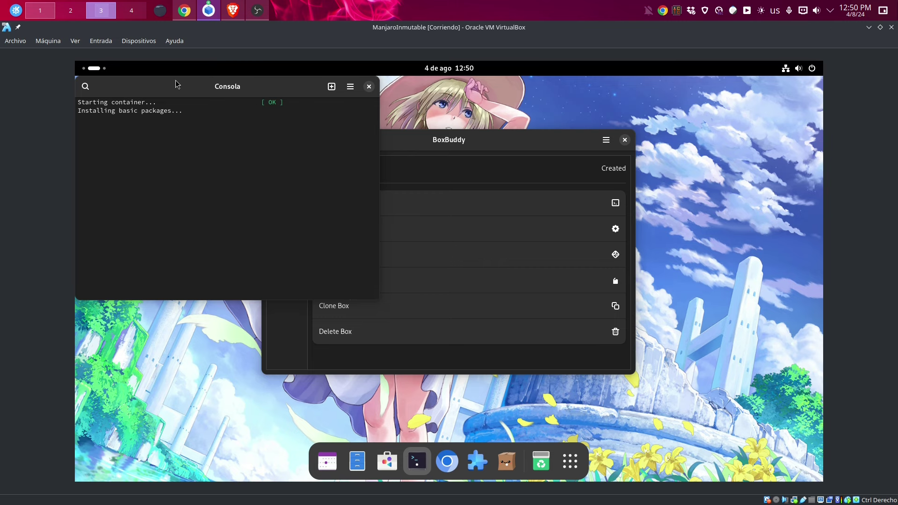
Move the new console window and the BoxBuddy window apart so both can be viewed on the desktop
{"action": "left_click_drag", "start_coordinate": [189, 87], "coordinate": [191, 118]}
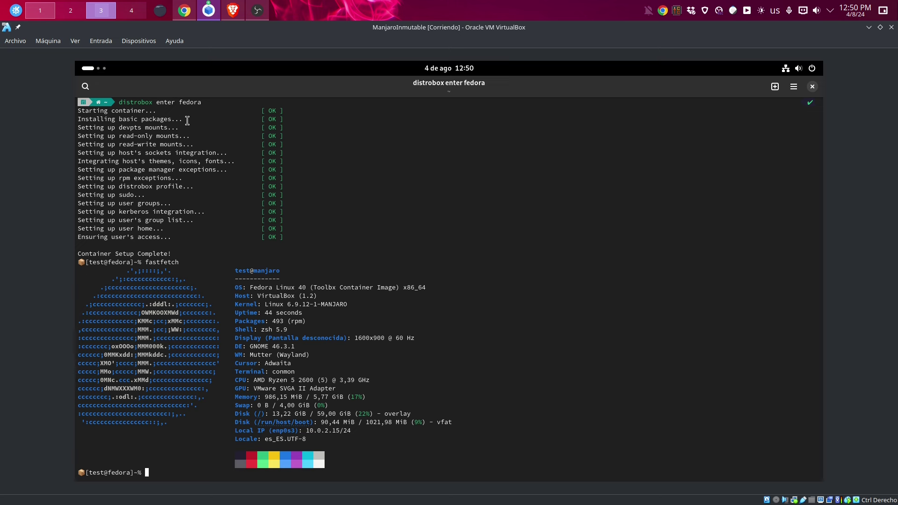
{"action": "left_click", "coordinate": [97, 69]}
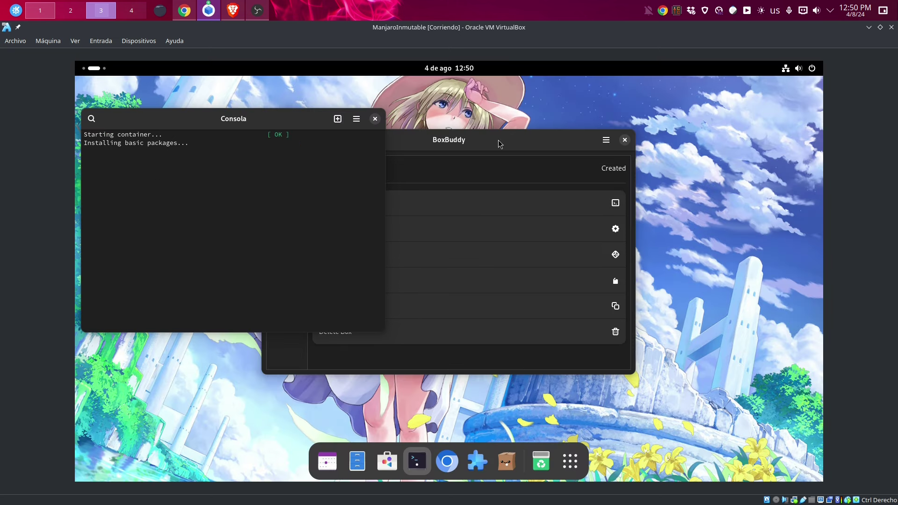
{"action": "left_click_drag", "start_coordinate": [499, 140], "coordinate": [600, 148]}
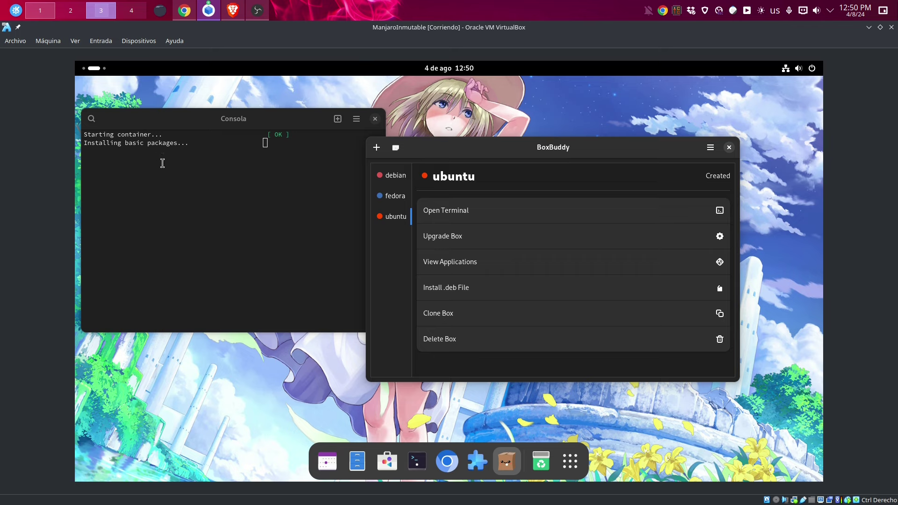
Open a terminal for the fedora distrobox from BoxBuddy to view its prompt, and close that console window
{"action": "left_click", "coordinate": [395, 196]}
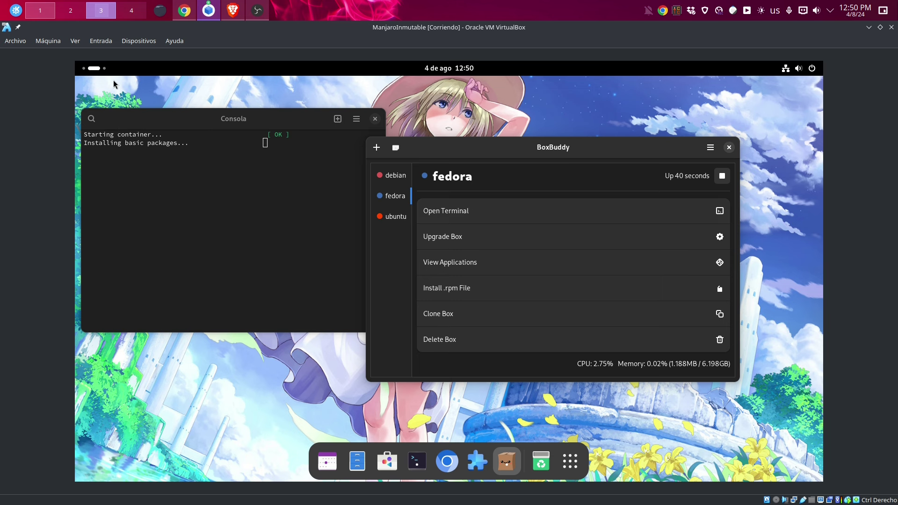
{"action": "scroll", "coordinate": [94, 68], "scroll_direction": "up", "scroll_amount": 1}
{"action": "scroll", "coordinate": [93, 68], "scroll_direction": "down", "scroll_amount": 1}
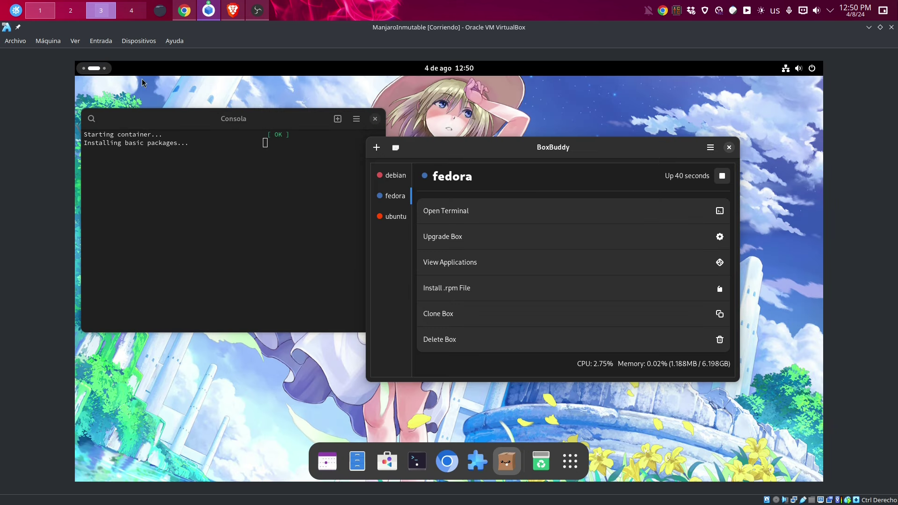
{"action": "left_click", "coordinate": [719, 211]}
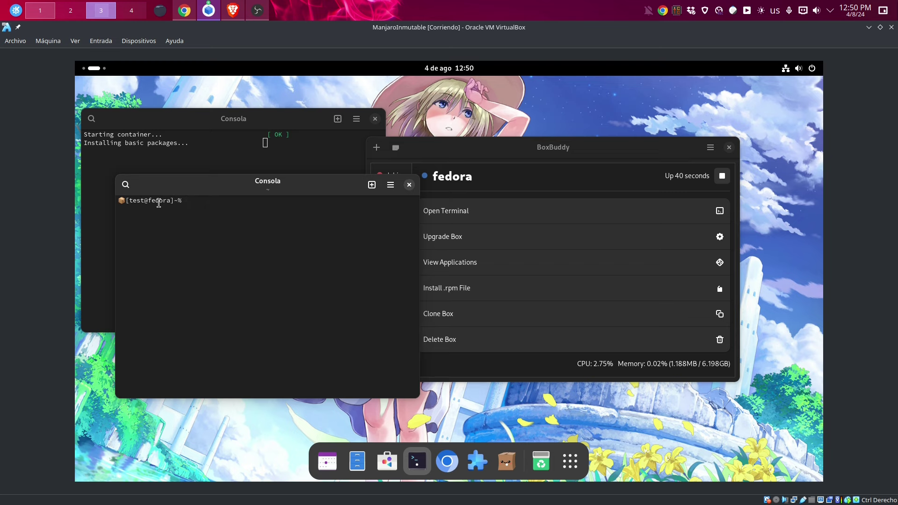
{"action": "left_click_drag", "start_coordinate": [162, 201], "coordinate": [347, 194]}
{"action": "left_click", "coordinate": [410, 186]}
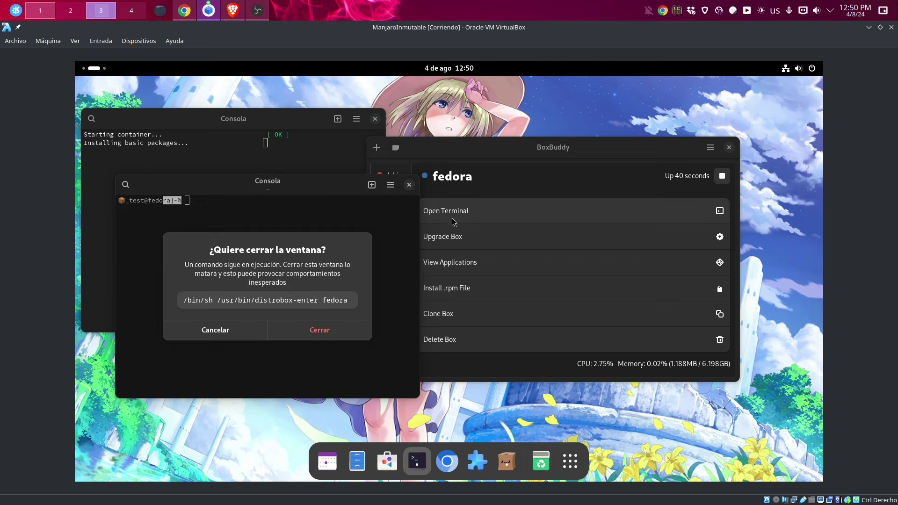
{"action": "left_click", "coordinate": [333, 331]}
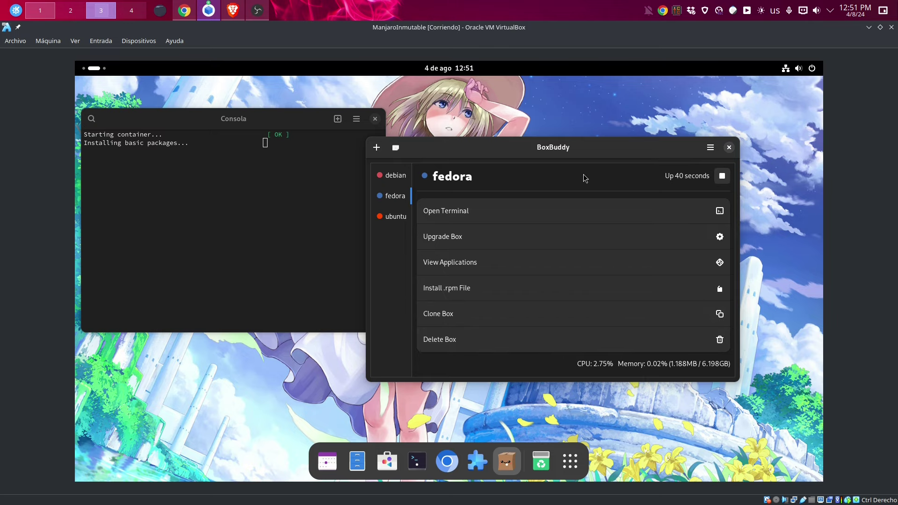
On the first workspace, enter the debian distrobox in a new console tab and run neofetch
{"action": "scroll", "coordinate": [92, 71], "scroll_direction": "up", "scroll_amount": 1}
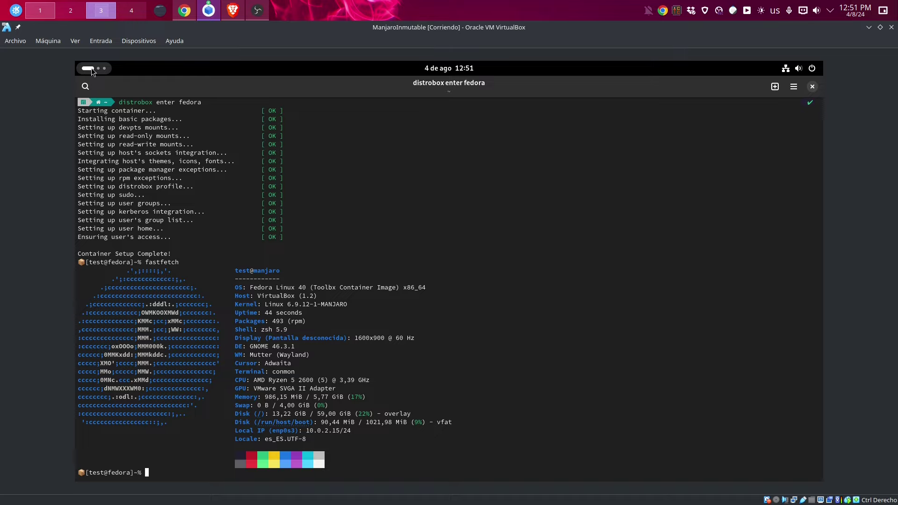
{"action": "left_click", "coordinate": [776, 87]}
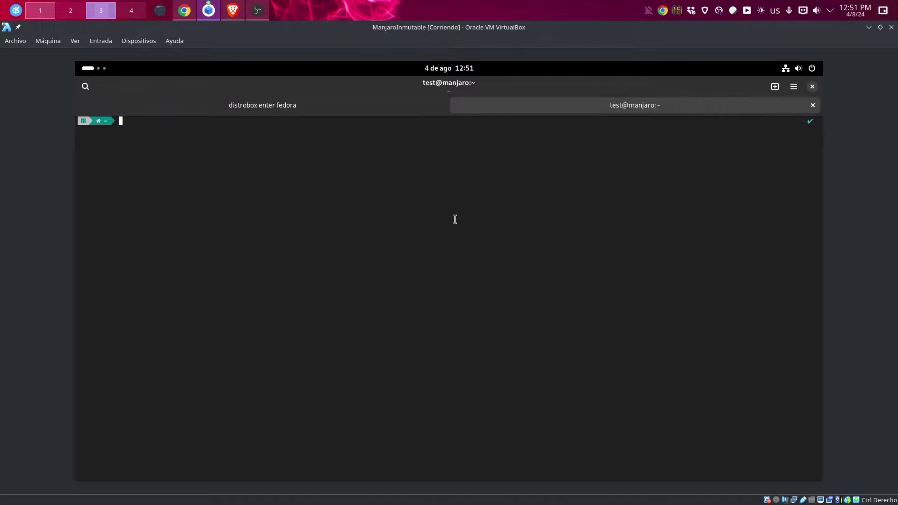
{"action": "type", "text": "distrobox enter debian"}
{"action": "key", "text": "Return"}
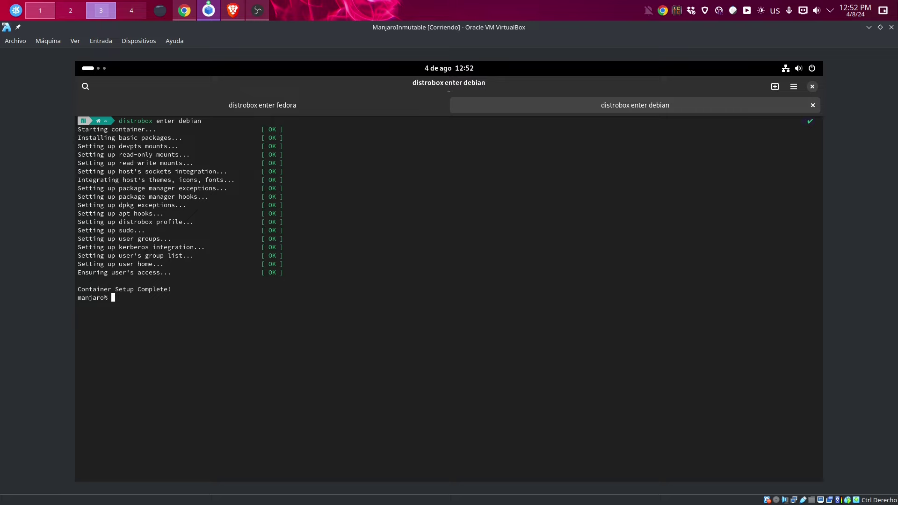
{"action": "type", "text": "neofetch"}
{"action": "key", "text": "Return"}
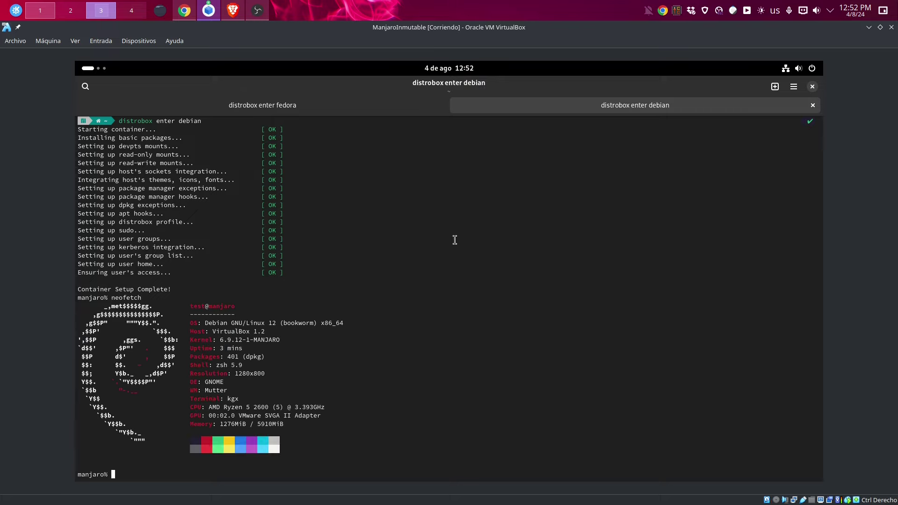
Enter the fedora distrobox in another new console tab and start btop to monitor resources
{"action": "left_click", "coordinate": [447, 106]}
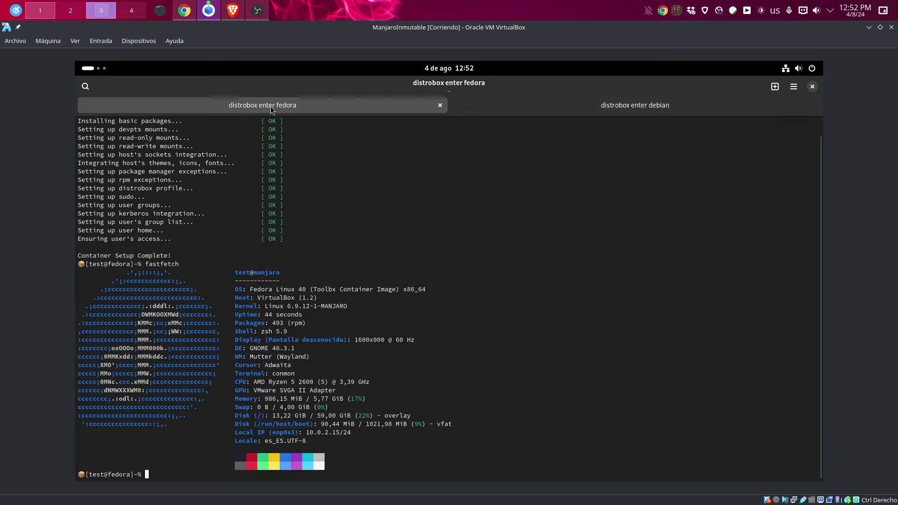
{"action": "left_click", "coordinate": [776, 89]}
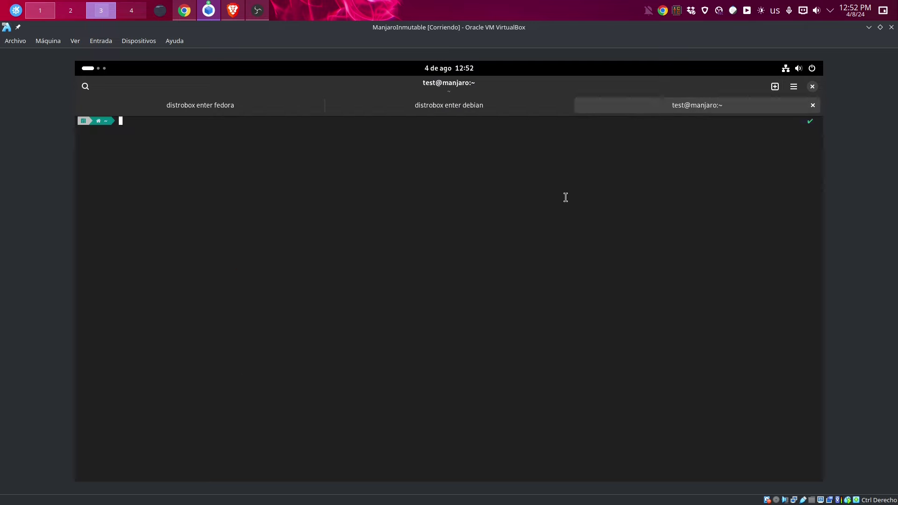
{"action": "type", "text": "distrobox enter fedora"}
{"action": "key", "text": "Return"}
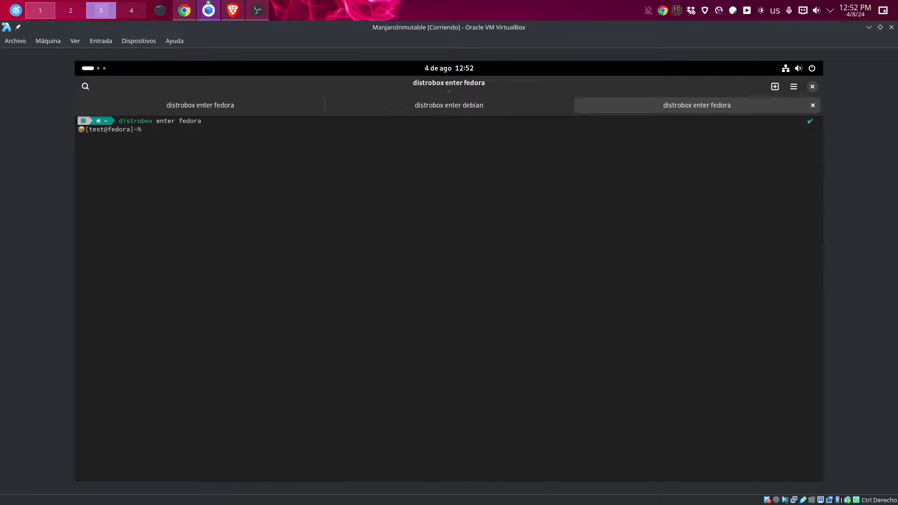
{"action": "type", "text": "btop"}
{"action": "key", "text": "Return"}
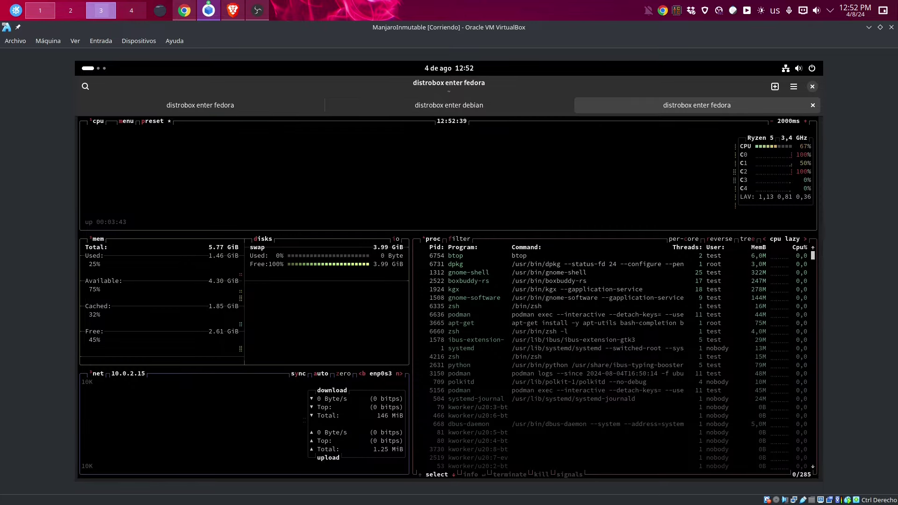
Enter the debian distrobox in a further console tab and install btop with apt
{"action": "left_click", "coordinate": [776, 86]}
{"action": "type", "text": "dis"}
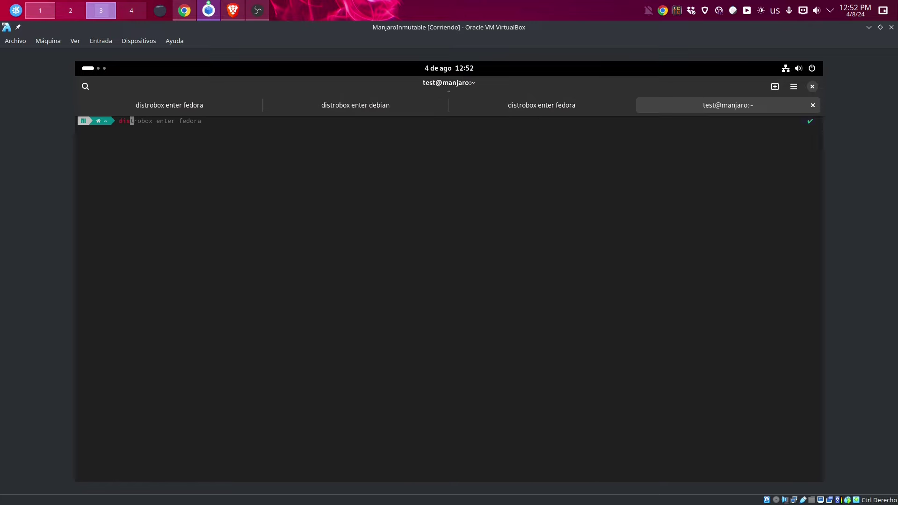
{"action": "type", "text": "trobox enter debian"}
{"action": "key", "text": "Return"}
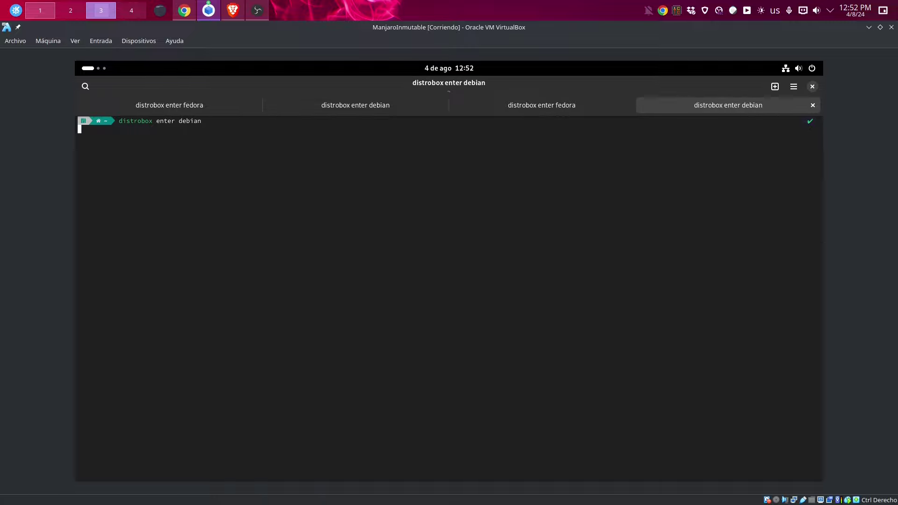
{"action": "type", "text": "sudo apt install btop"}
{"action": "key", "text": "Return"}
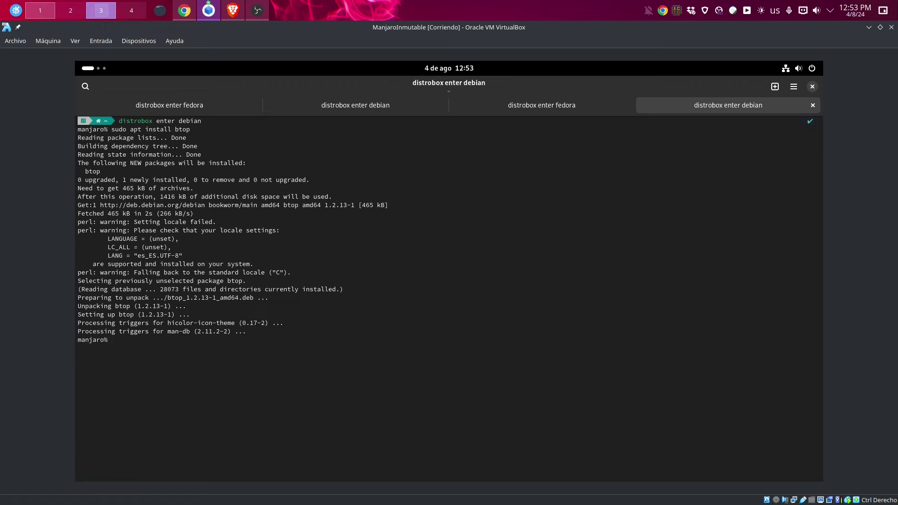
Try to run btop inside the debian distrobox
{"action": "type", "text": "btop"}
{"action": "key", "text": "Return"}
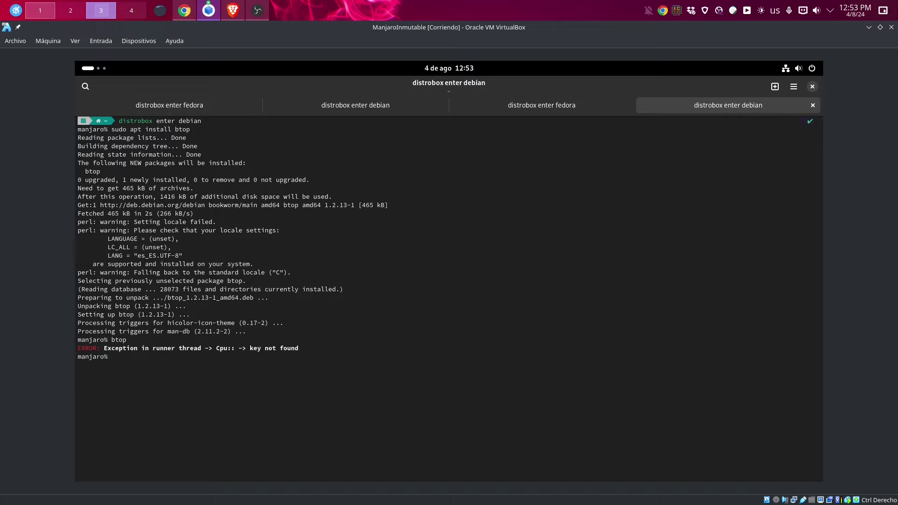
{"action": "type", "text": "btop"}
{"action": "key", "text": "Return"}
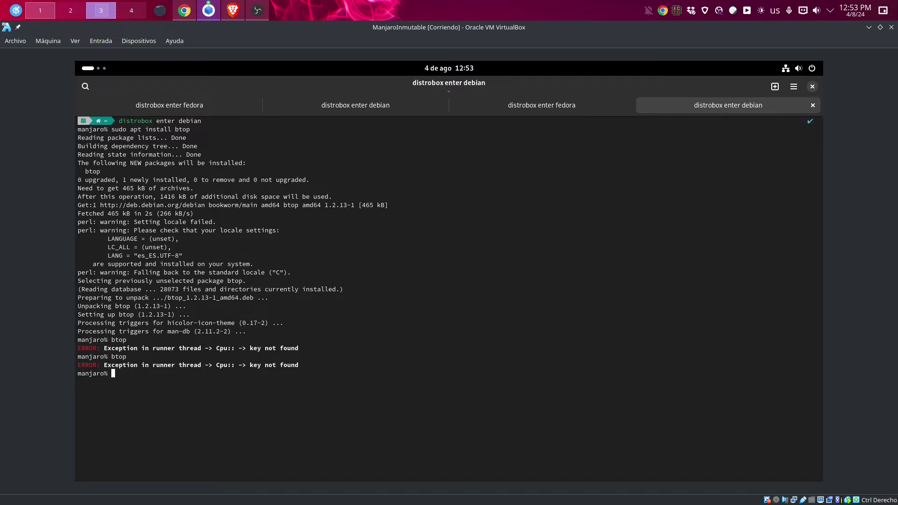
Install htop with apt in the debian distrobox, accept its additional packages, and run htop
{"action": "key", "text": "Up"}
{"action": "key", "text": "Up"}
{"action": "key", "text": "BackSpace"}
{"action": "key", "text": "BackSpace"}
{"action": "key", "text": "BackSpace"}
{"action": "key", "text": "BackSpace"}
{"action": "type", "text": "htop"}
{"action": "key", "text": "Return"}
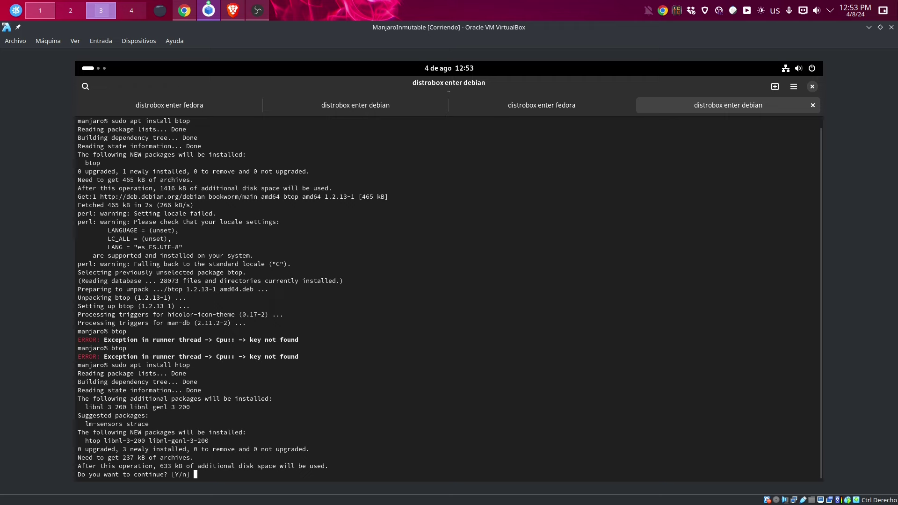
{"action": "type", "text": "y"}
{"action": "key", "text": "Return"}
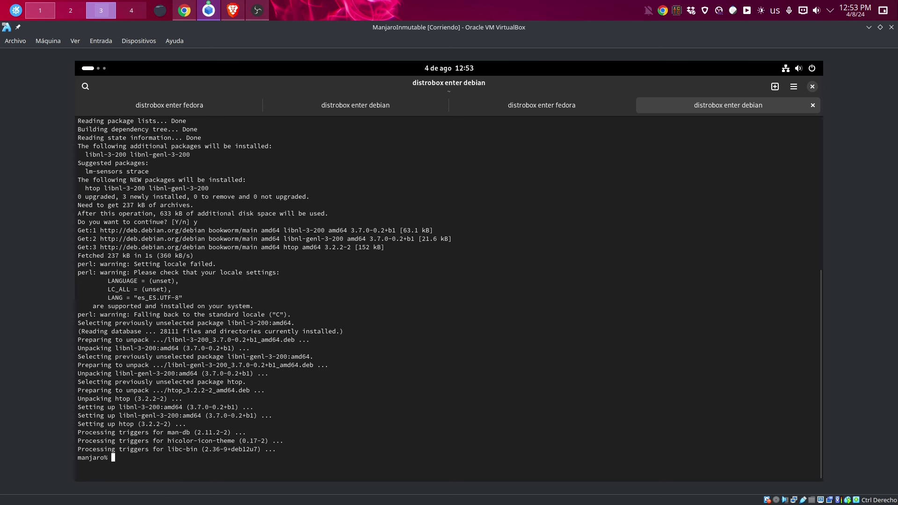
{"action": "type", "text": "htop"}
{"action": "key", "text": "Return"}
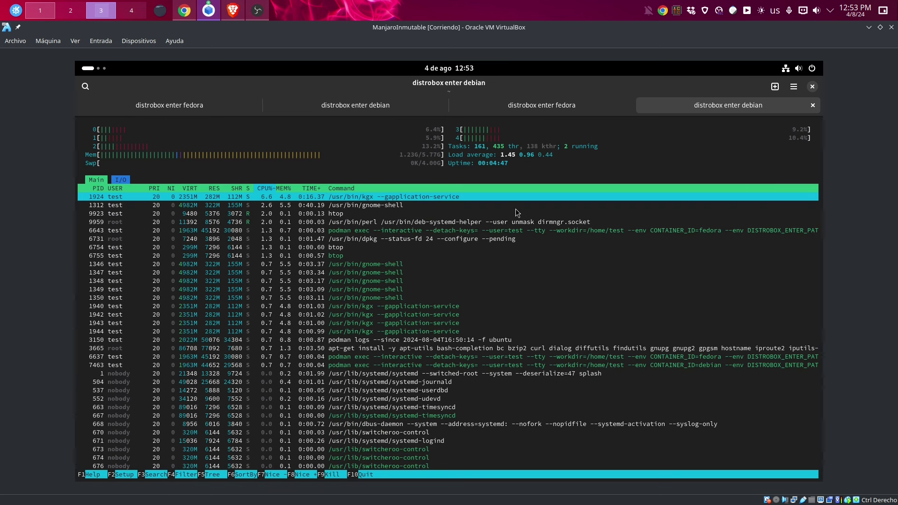
Check resource usage in the fedora btop tab and the container setup progress on the next workspace
{"action": "left_click", "coordinate": [558, 110]}
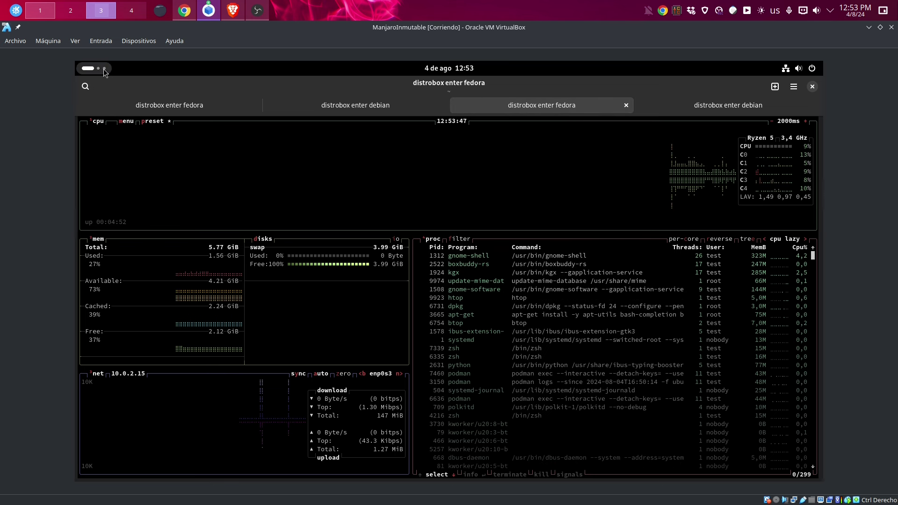
{"action": "scroll", "coordinate": [103, 69], "scroll_direction": "down", "scroll_amount": 1}
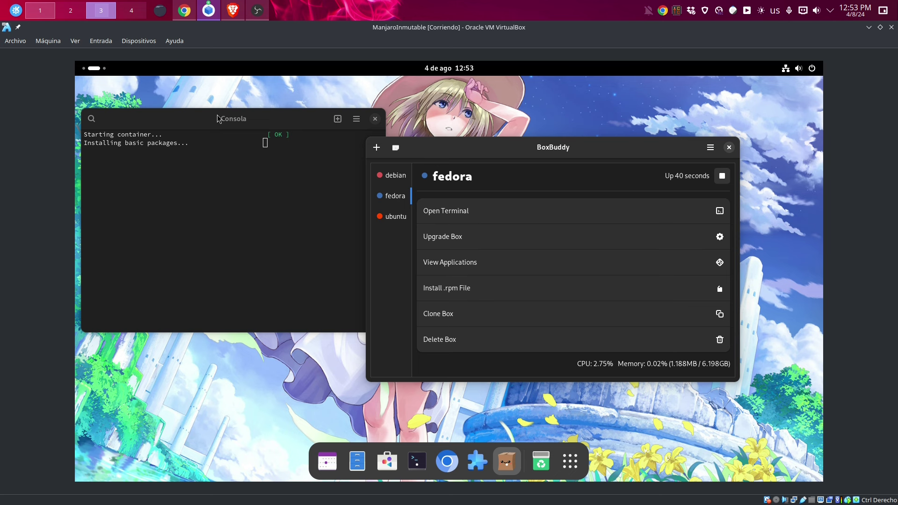
{"action": "scroll", "coordinate": [104, 69], "scroll_direction": "up", "scroll_amount": 1}
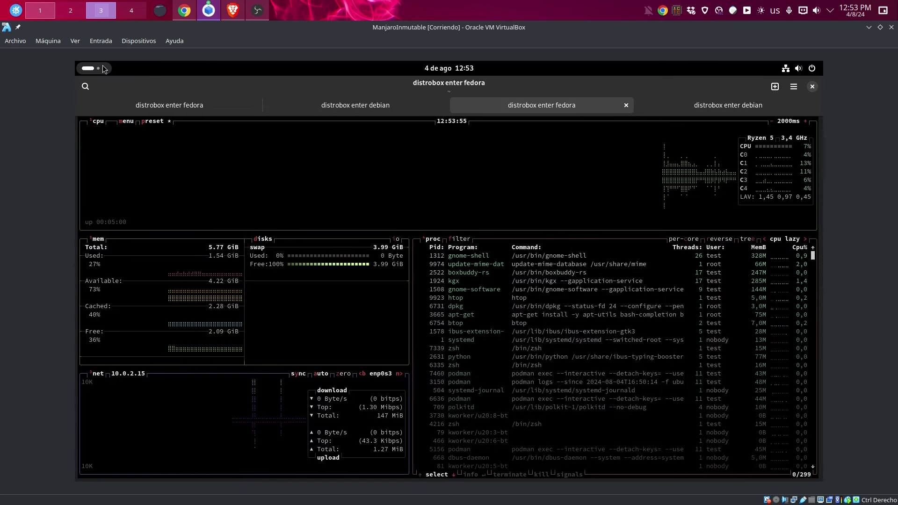
{"action": "scroll", "coordinate": [104, 69], "scroll_direction": "down", "scroll_amount": 1}
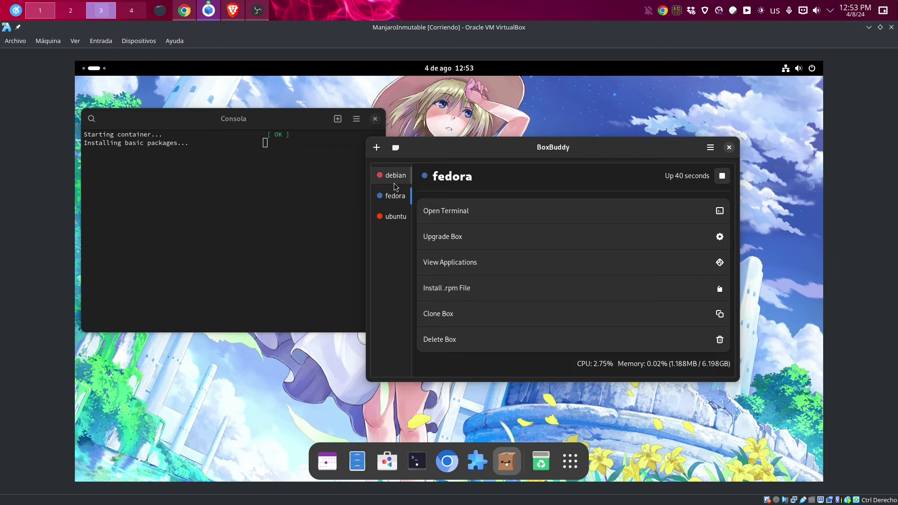
Switch to the empty third workspace through the applications overview and launch Chromium there
{"action": "left_click", "coordinate": [557, 455]}
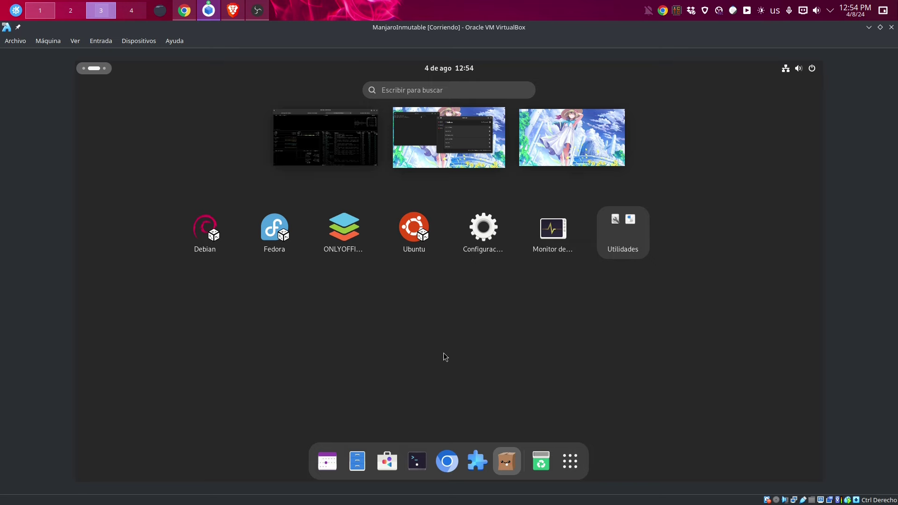
{"action": "left_click", "coordinate": [566, 154]}
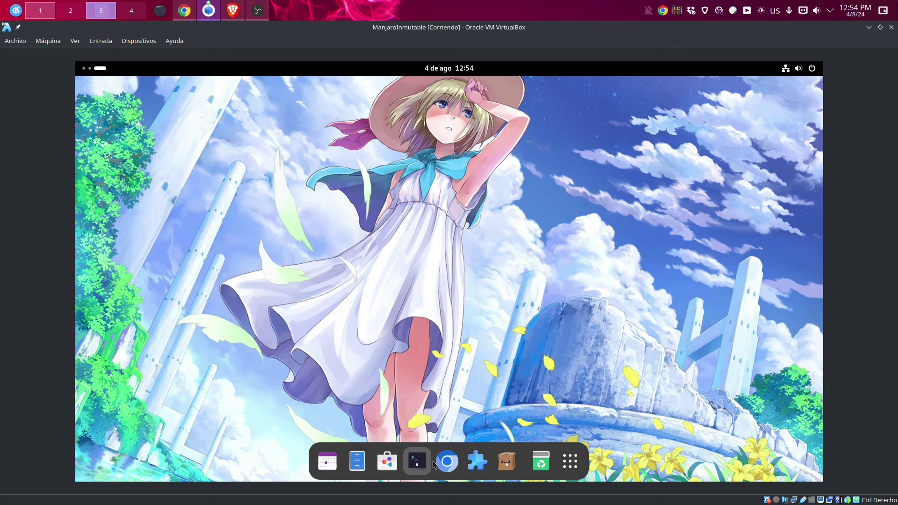
{"action": "left_click", "coordinate": [447, 461]}
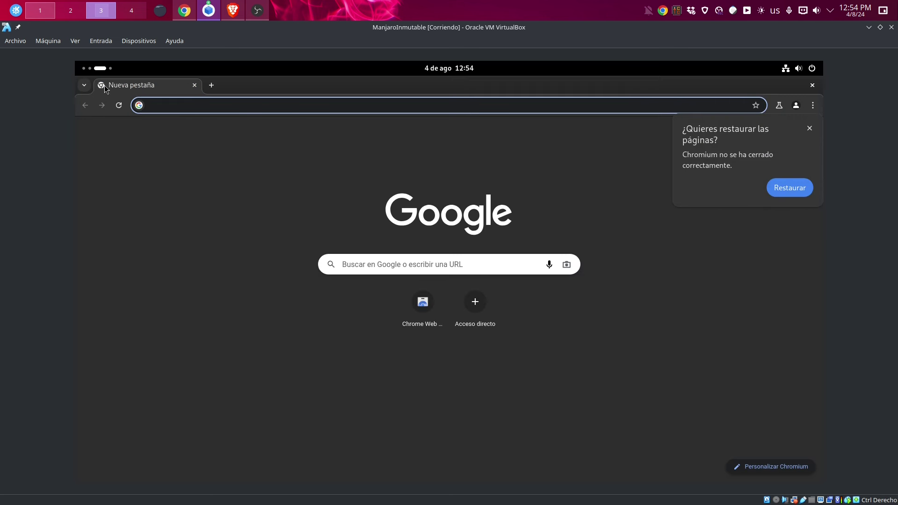
Open a maximized new console window on the next empty workspace and enter the command sudo arkdep deploy test-manjaro-kde
{"action": "scroll", "coordinate": [102, 66], "scroll_direction": "down", "scroll_amount": 1}
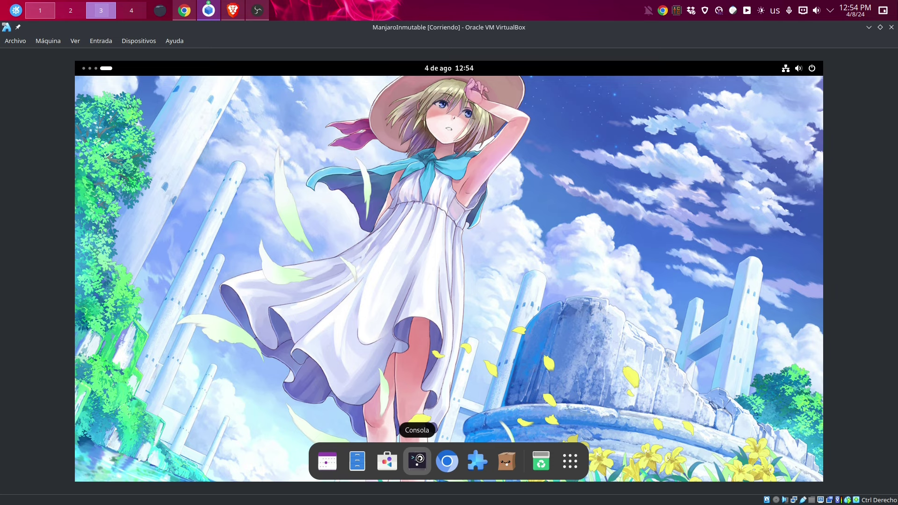
{"action": "right_click", "coordinate": [417, 458]}
{"action": "left_click", "coordinate": [449, 333]}
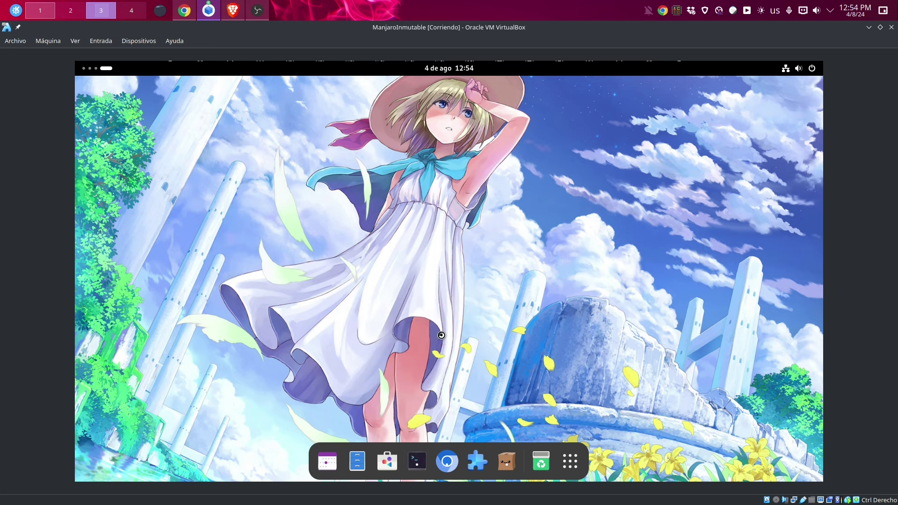
{"action": "double_click", "coordinate": [363, 150]}
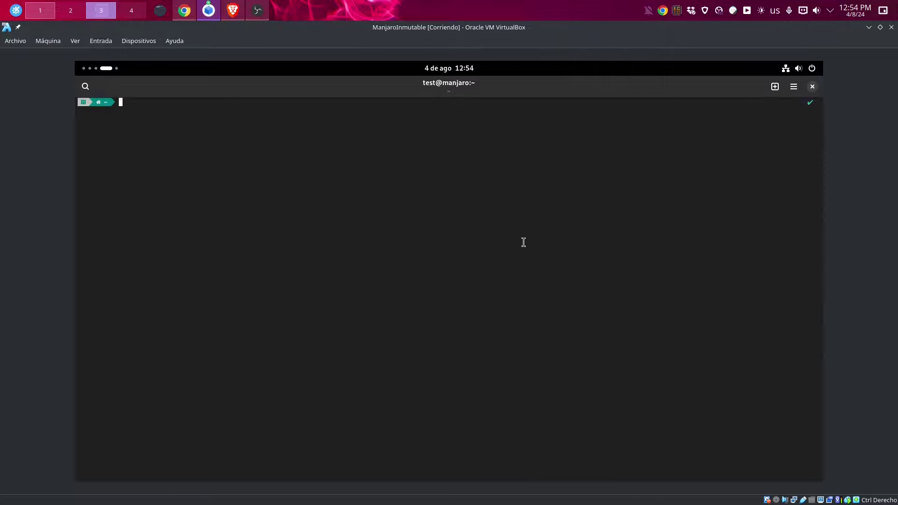
{"action": "type", "text": "sudo arkdep deploy test-manjaro"}
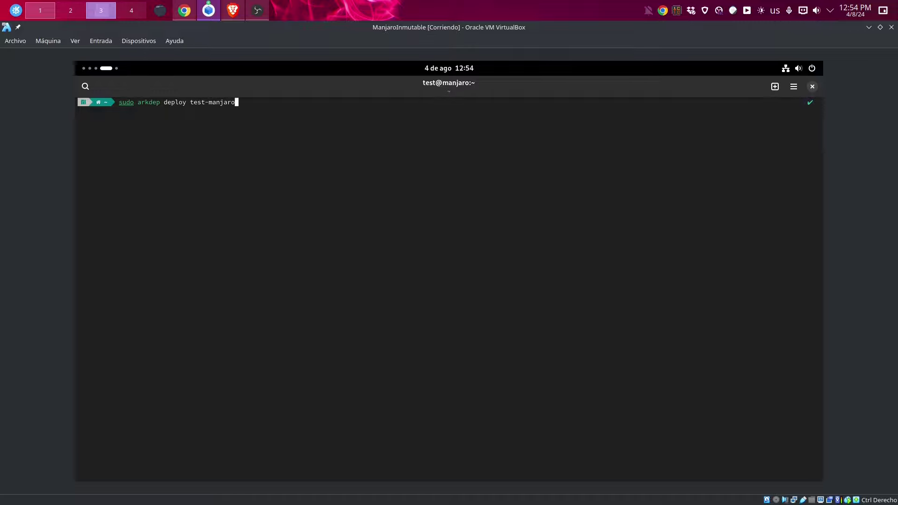
{"action": "type", "text": "-kde"}
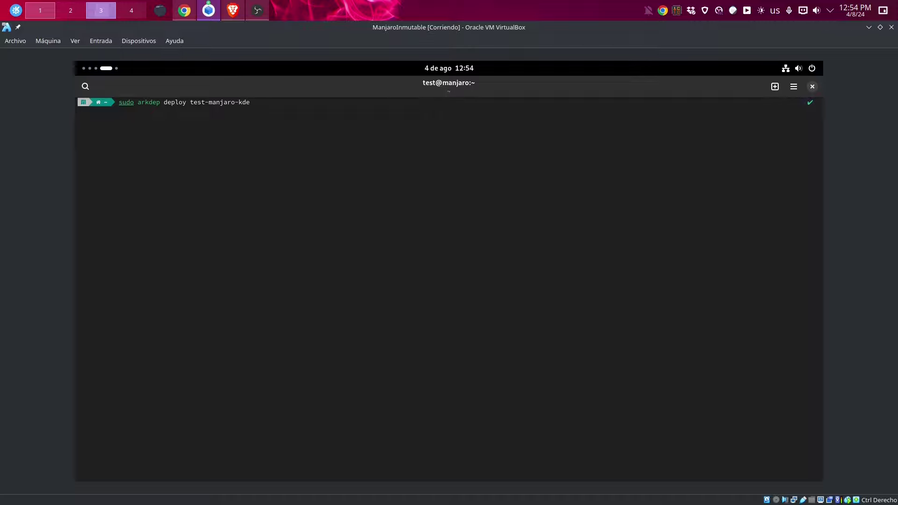